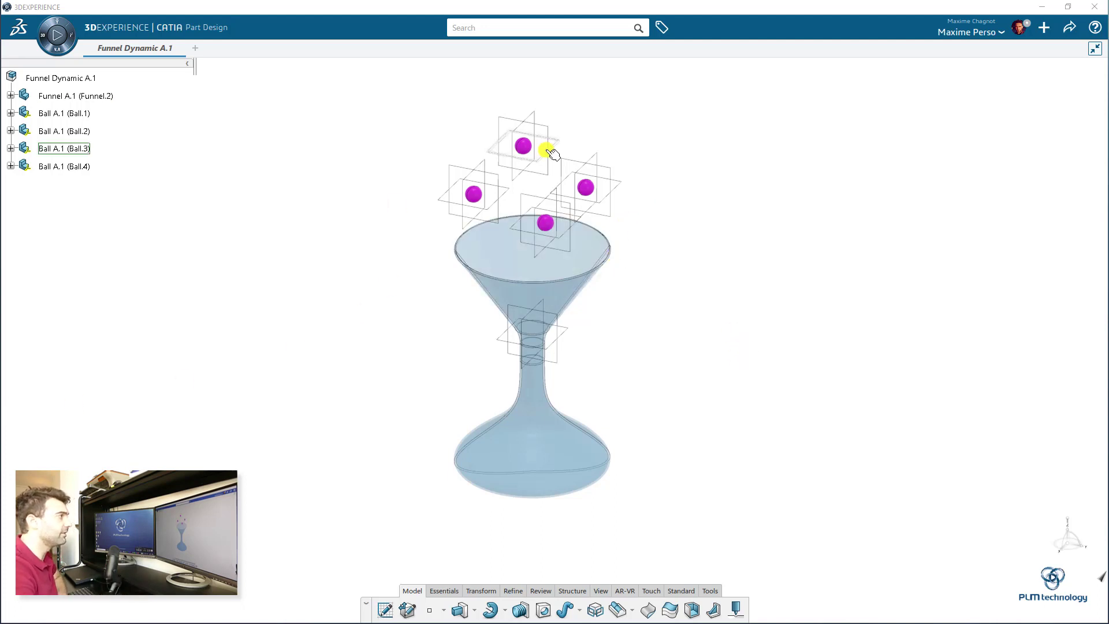
pyautogui.moveTo(702, 334); pyautogui.dragTo(693, 349, button='middle')
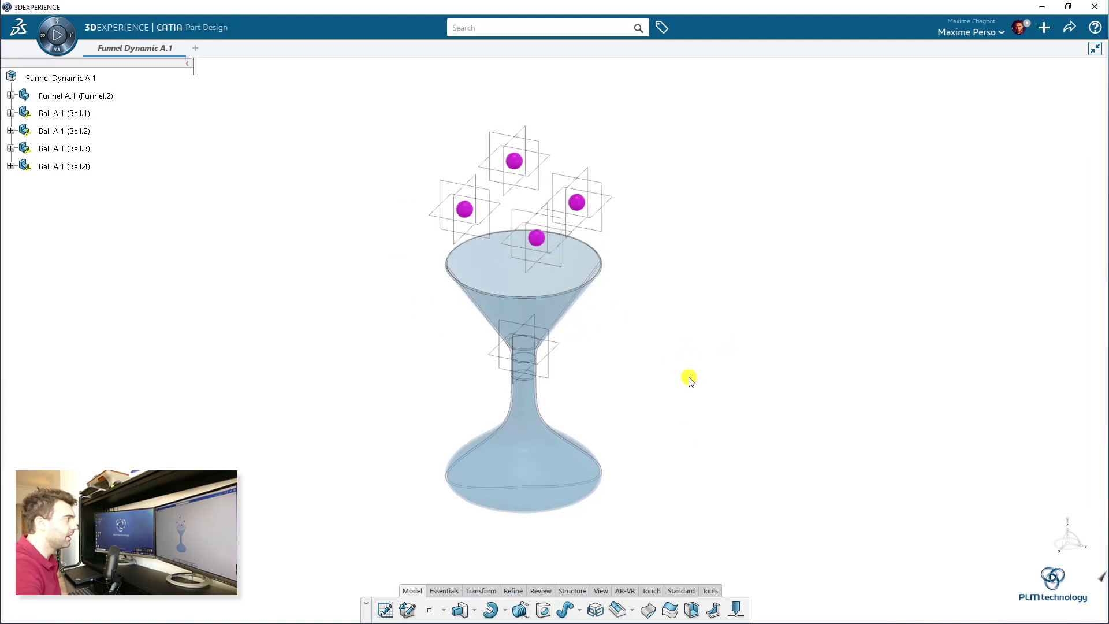
pyautogui.moveTo(645, 270); pyautogui.dragTo(614, 188, button='middle')
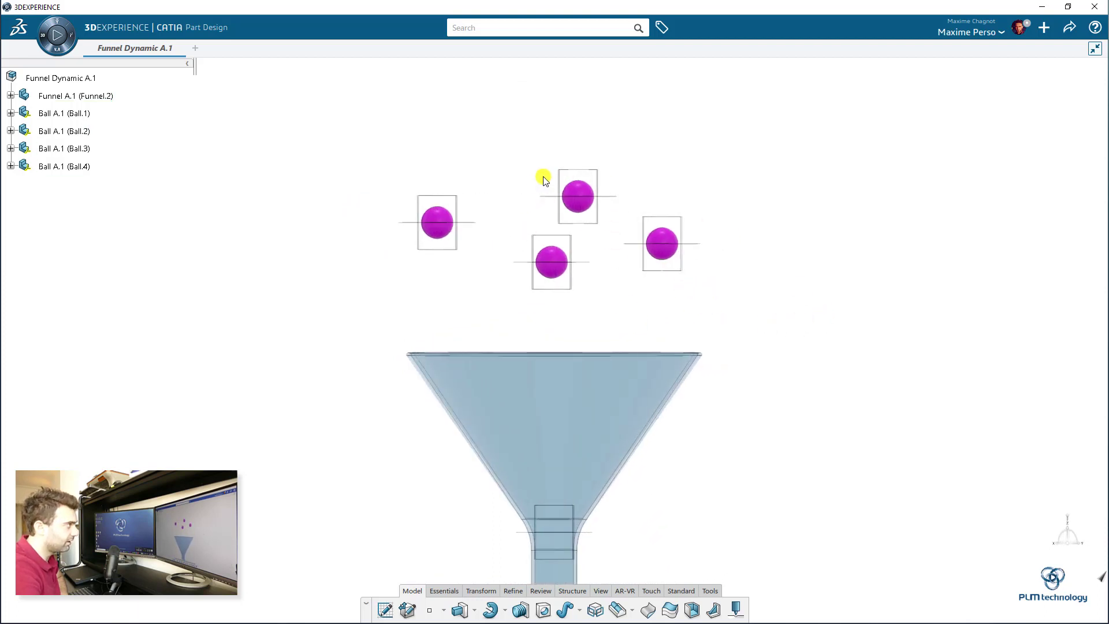
pyautogui.moveTo(737, 335); pyautogui.dragTo(487, 220, button='middle')
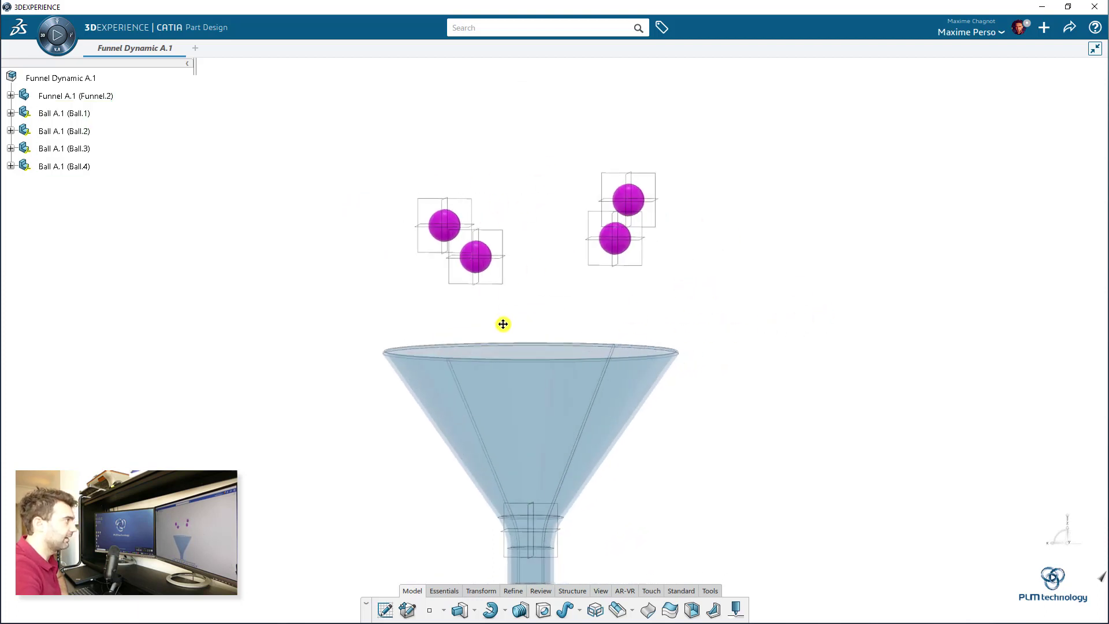
pyautogui.moveTo(502, 322); pyautogui.dragTo(701, 324, button='middle')
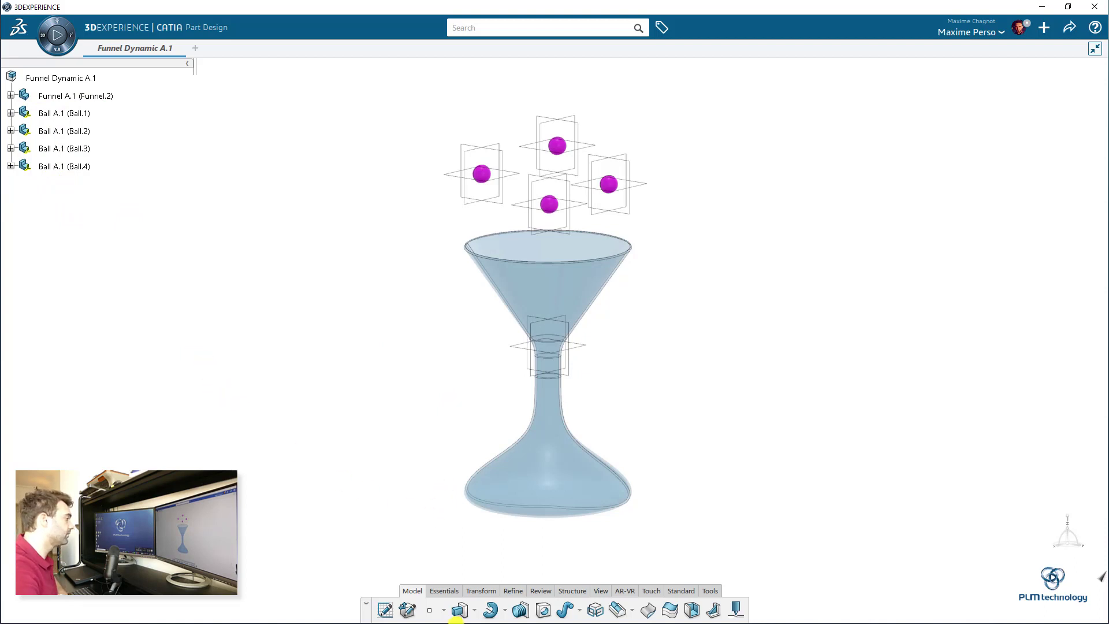
# Step: Activate the root product Funnel Dynamic, fix the funnel with an engineering connection, and expand the engineering connections in the tree
pyautogui.click(69, 78)
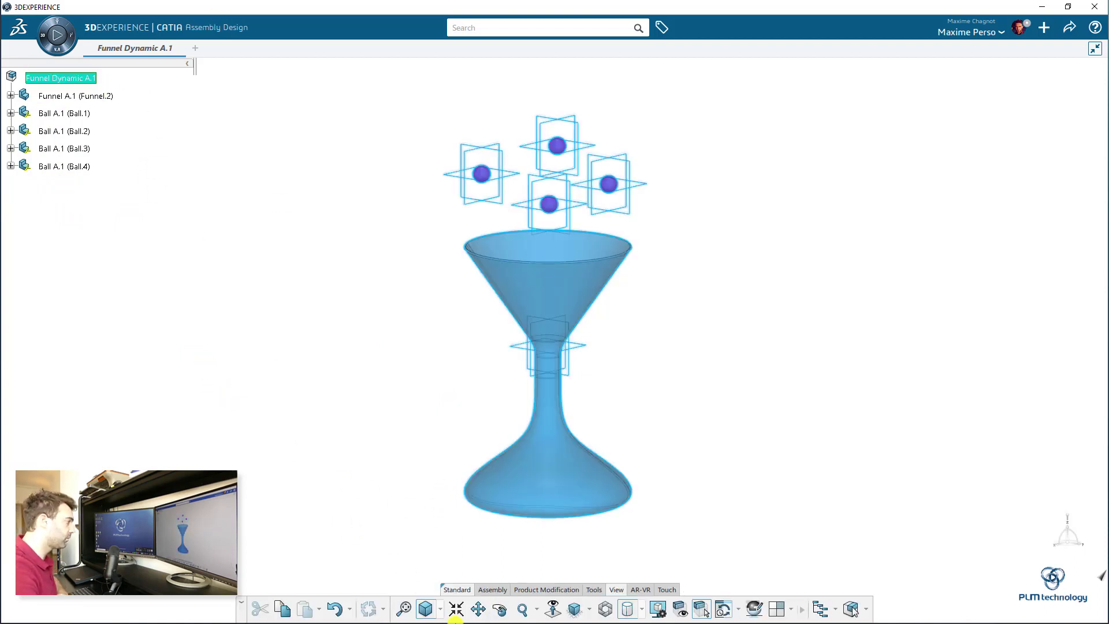
pyautogui.click(237, 309)
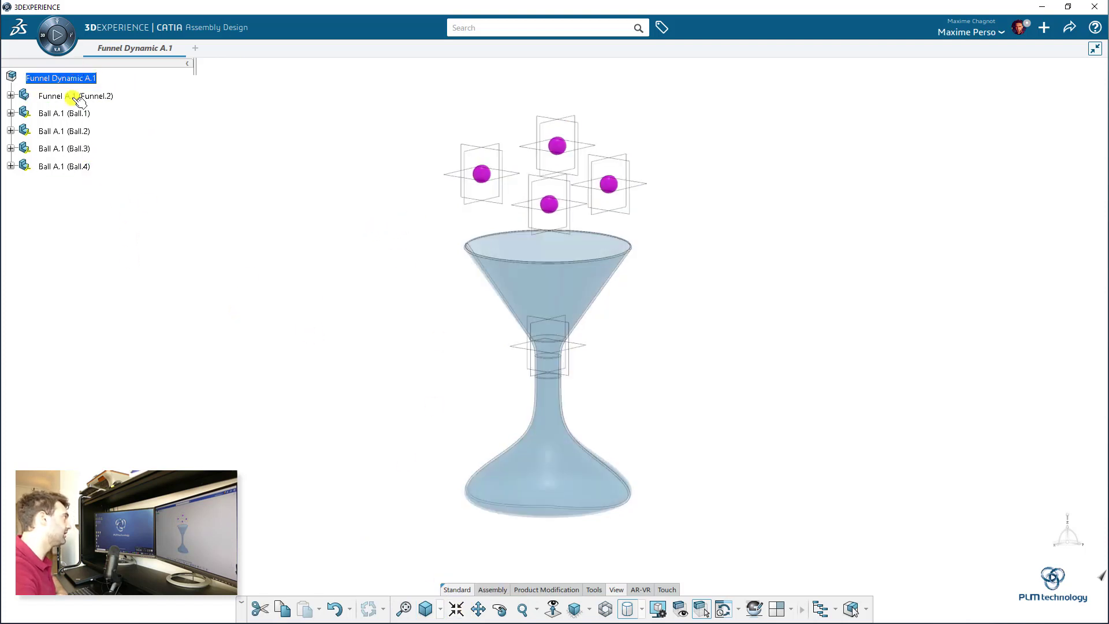
pyautogui.click(490, 590)
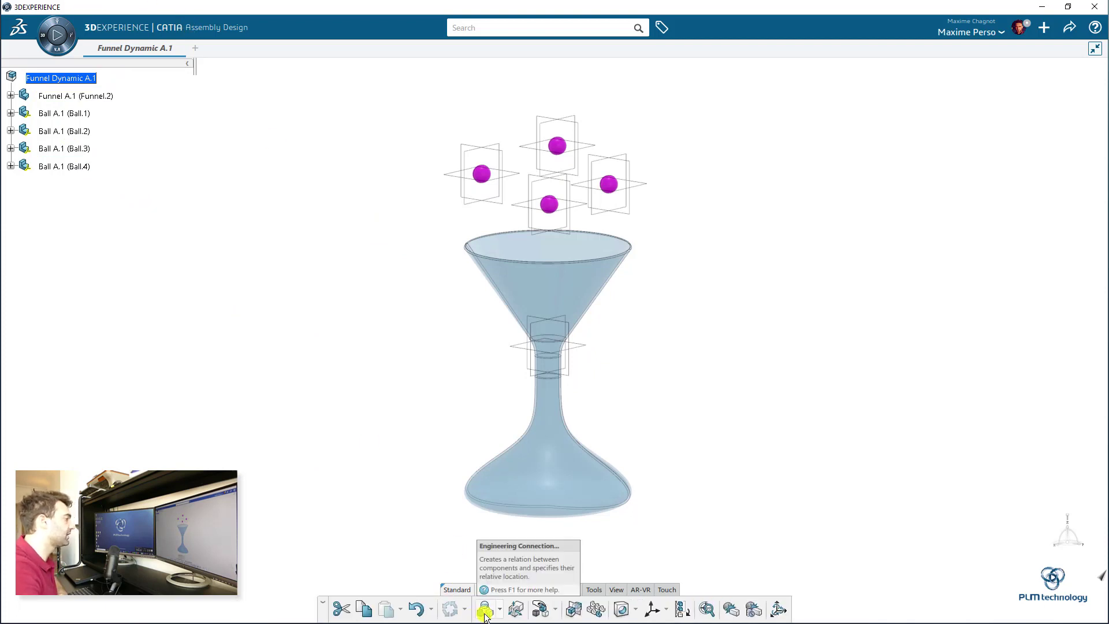
pyautogui.click(484, 612)
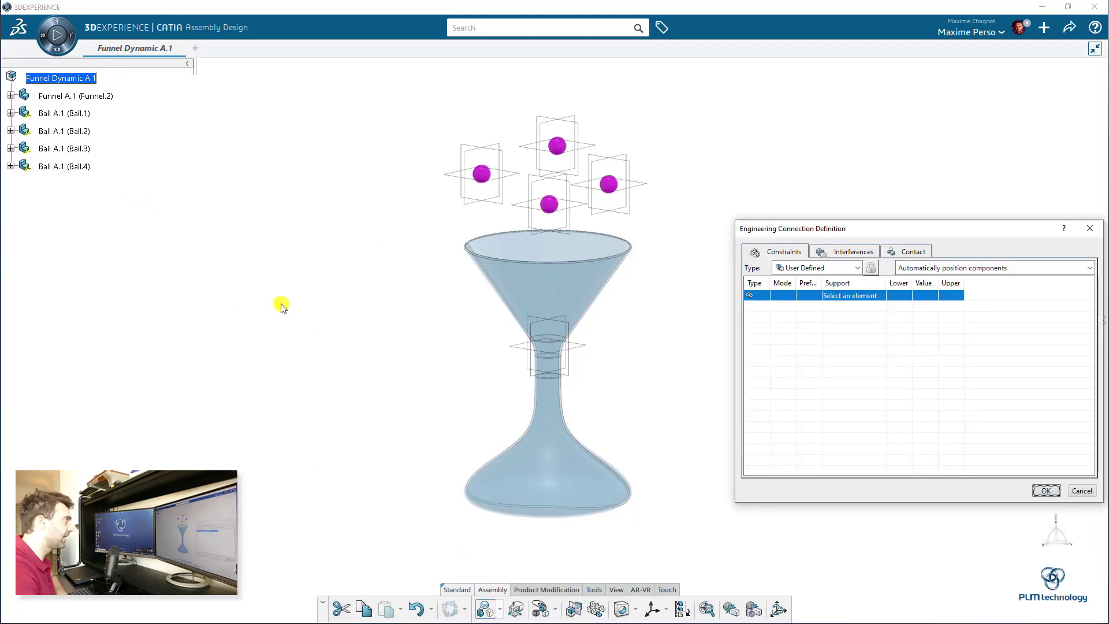
pyautogui.click(92, 96)
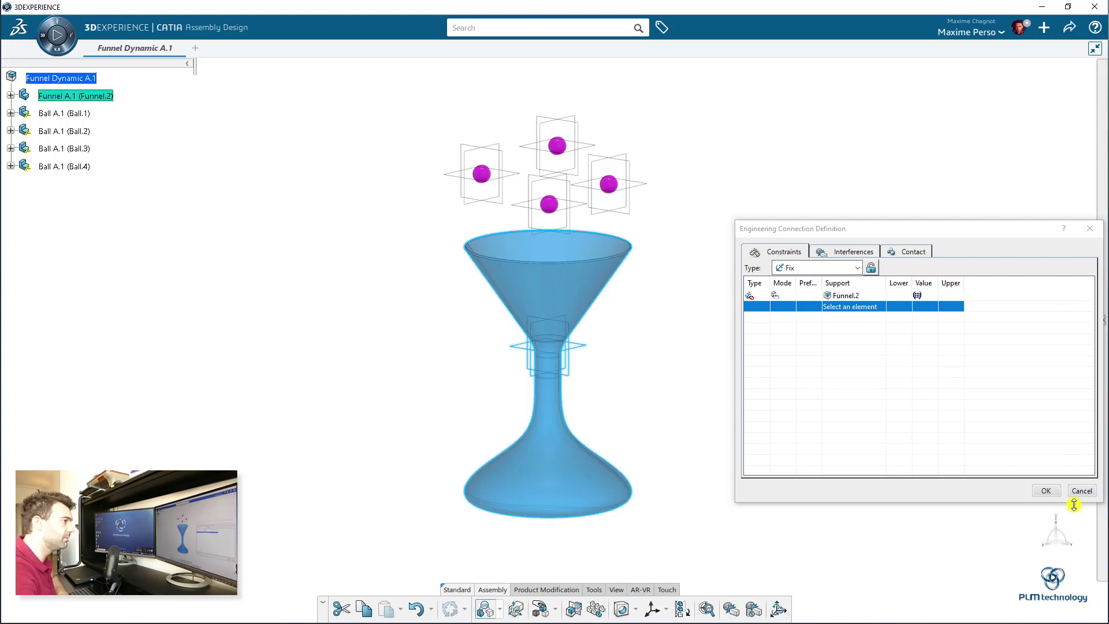
pyautogui.click(1047, 490)
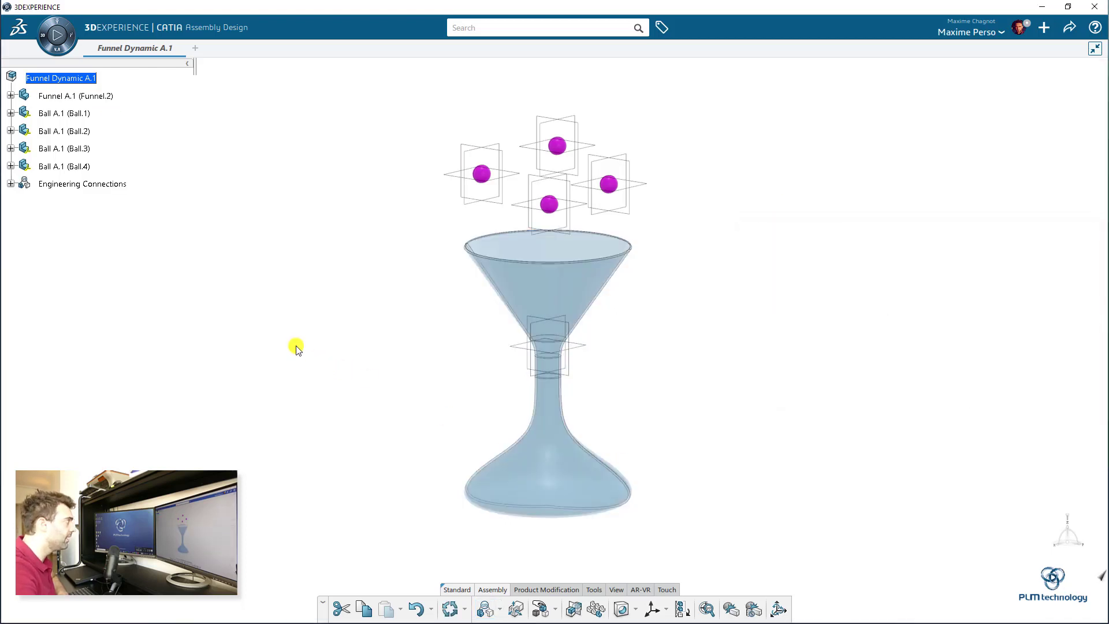
pyautogui.click(10, 184)
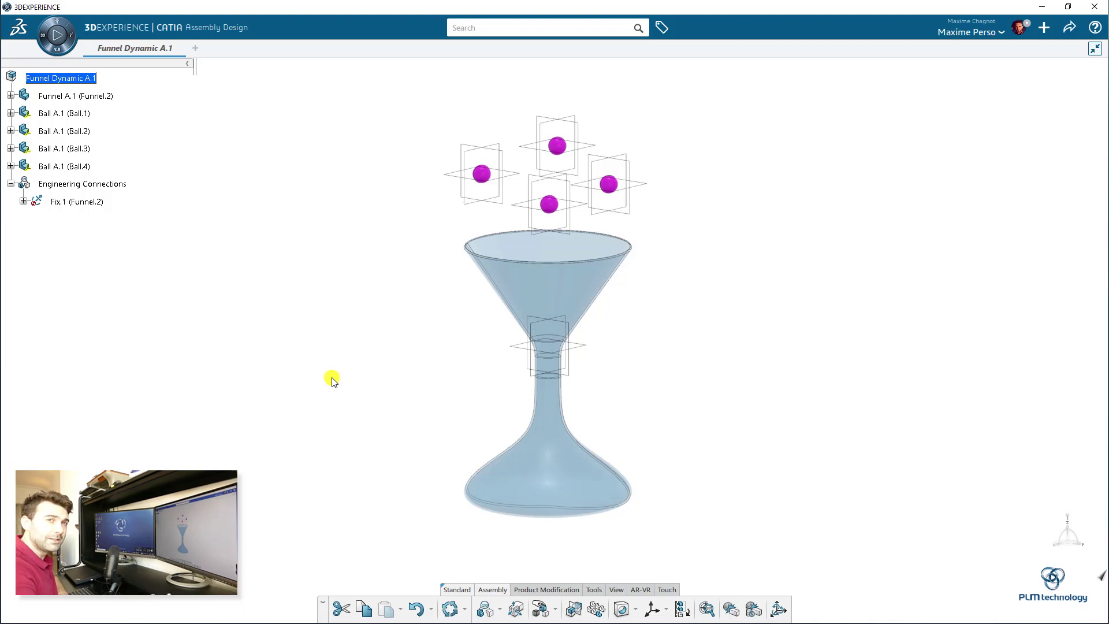
# Step: Search the available apps for "mech" and switch to Mechanical Systems Design
pyautogui.click(42, 34)
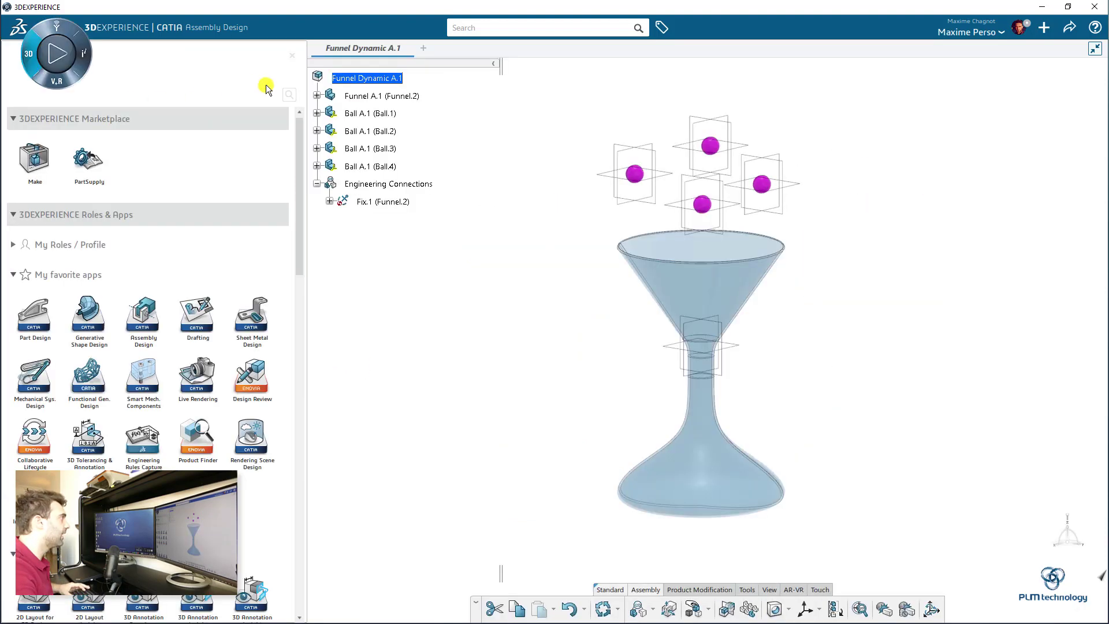
pyautogui.click(293, 97)
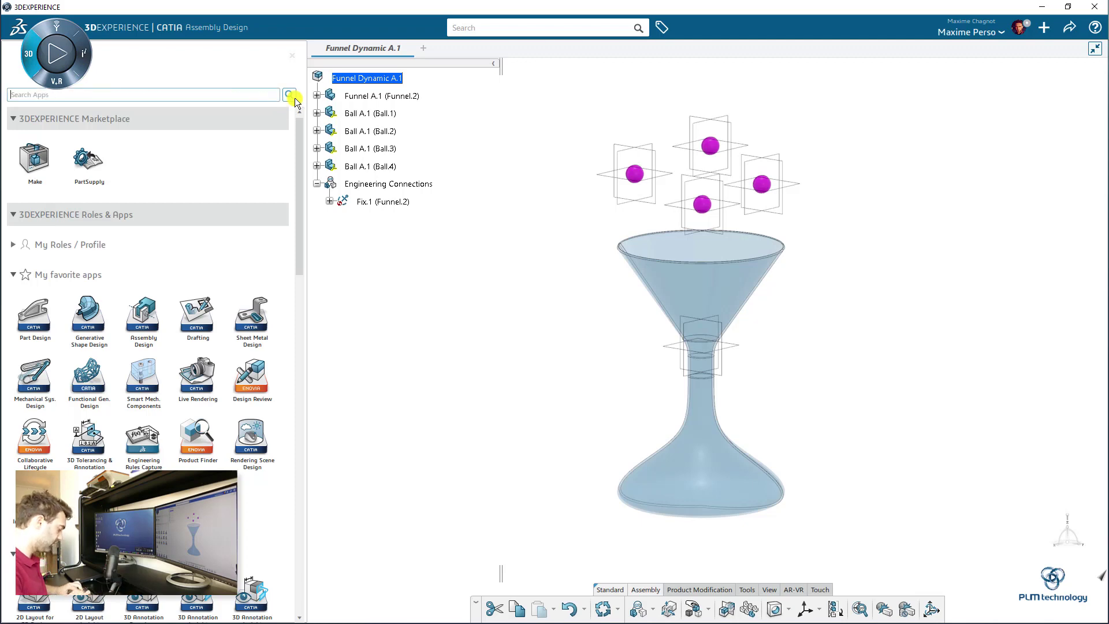
pyautogui.write('mech')
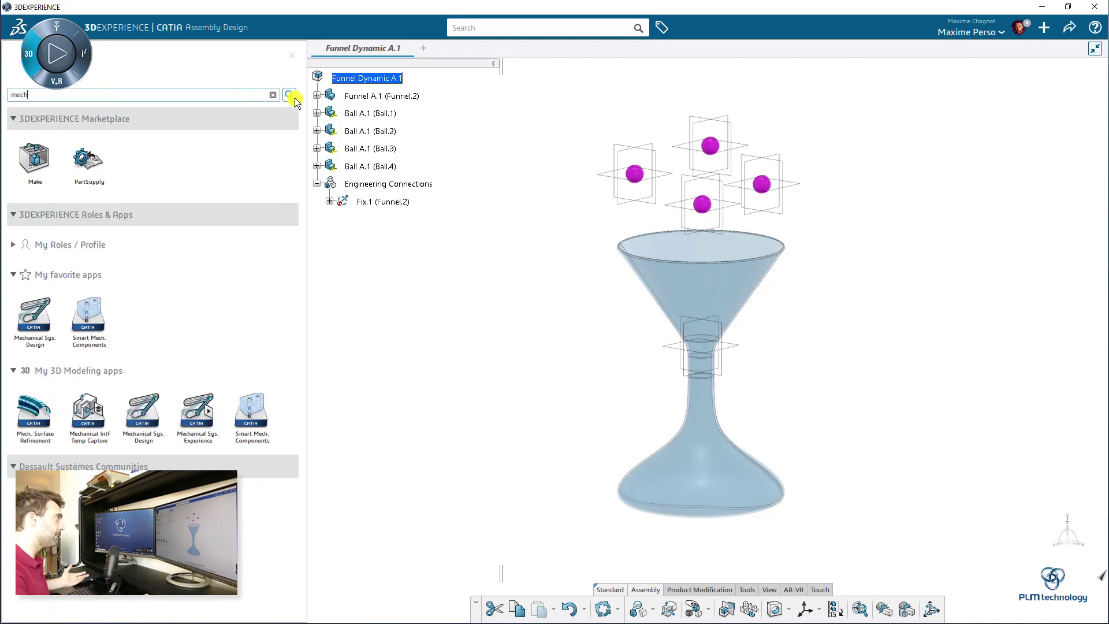
pyautogui.click(32, 310)
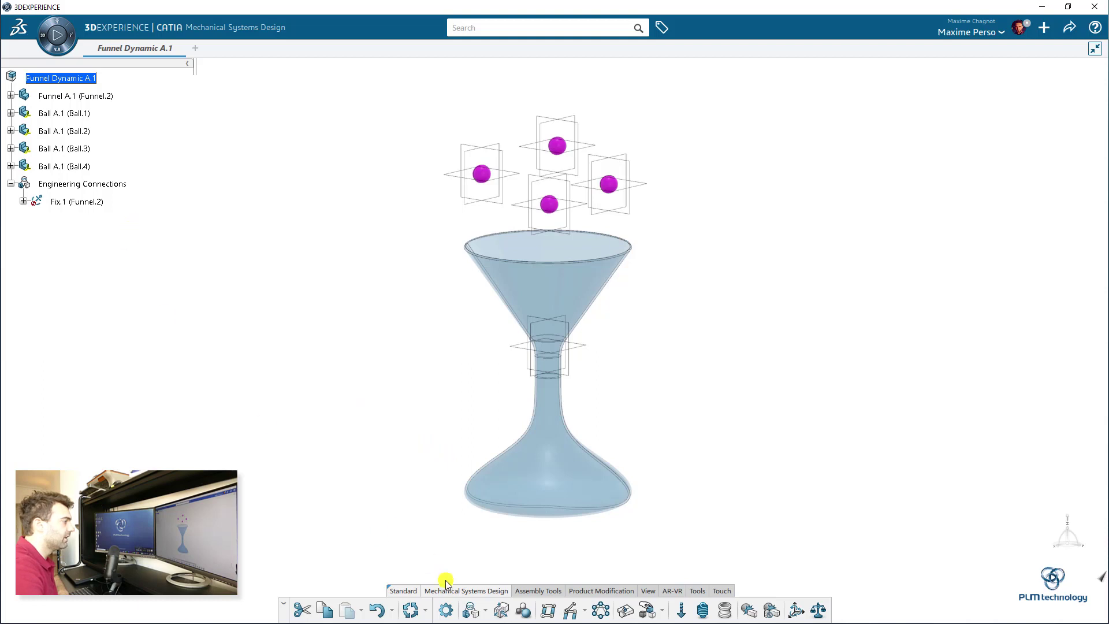
# Step: Start a contact engineering connection and add the funnel as the Group1 product
pyautogui.click(522, 612)
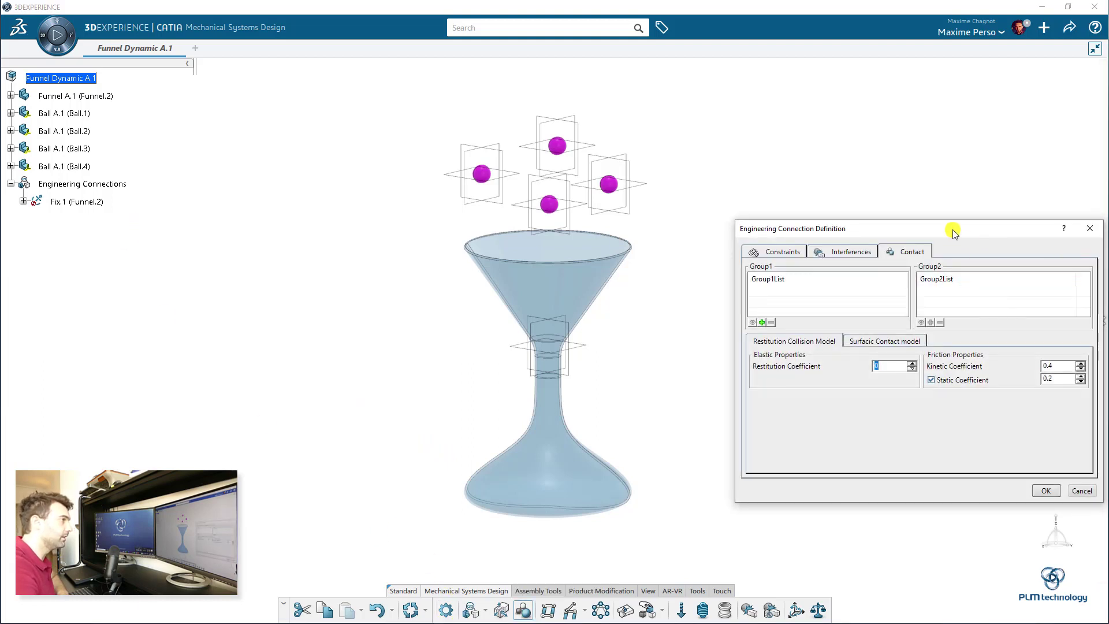
pyautogui.moveTo(953, 228); pyautogui.dragTo(933, 196)
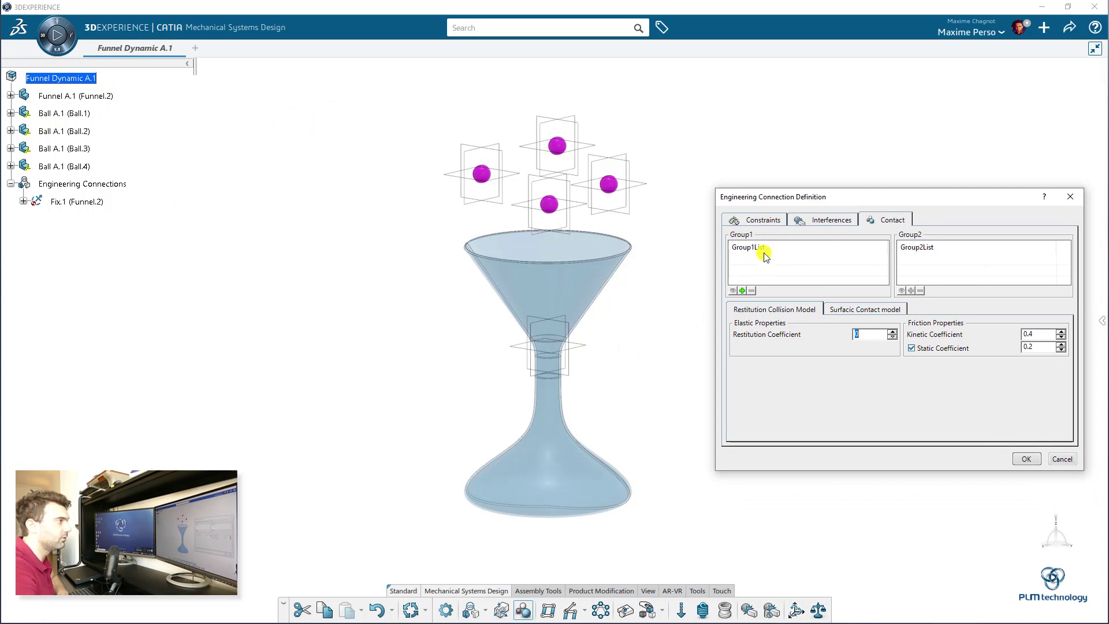
pyautogui.click(743, 291)
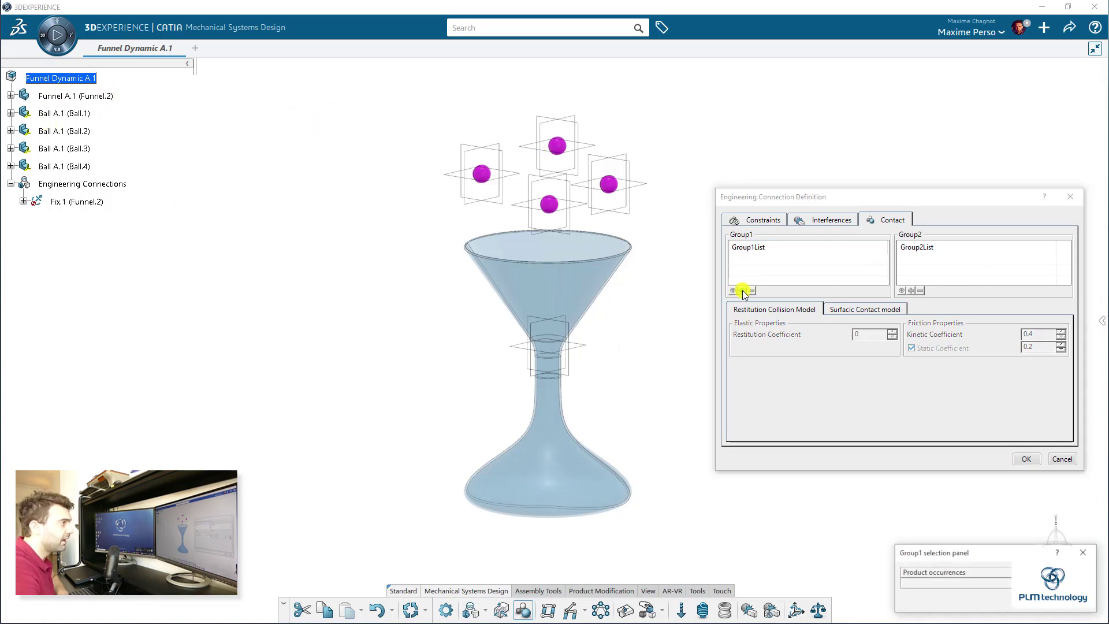
pyautogui.click(41, 98)
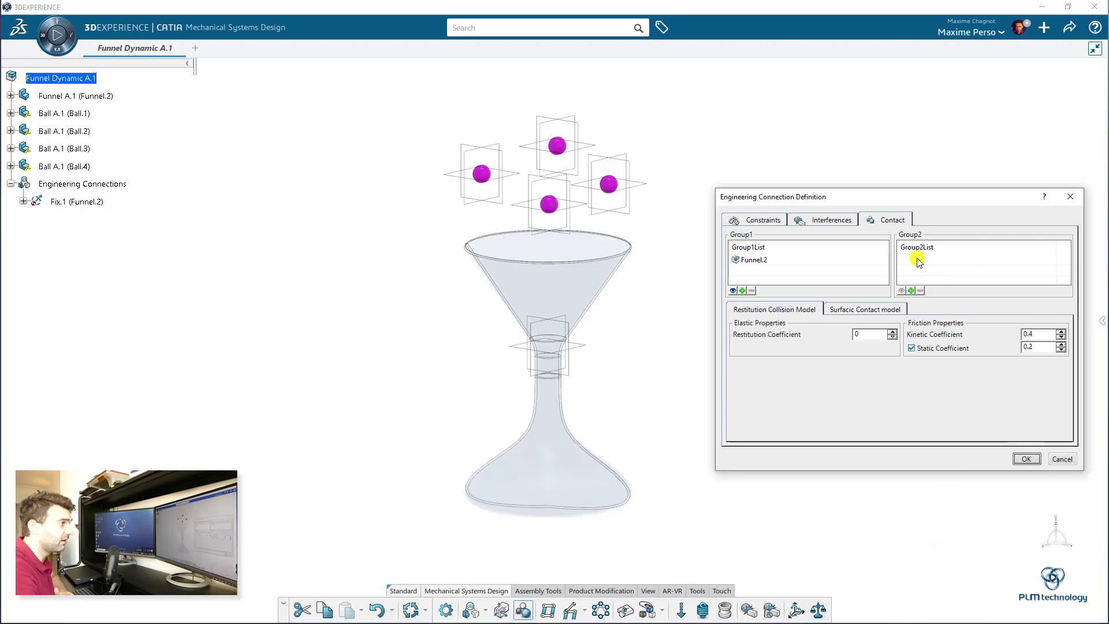
# Step: Add Ball.1, Ball.2, Ball.3 and Ball.4 to Group2 of the contact
pyautogui.click(911, 291)
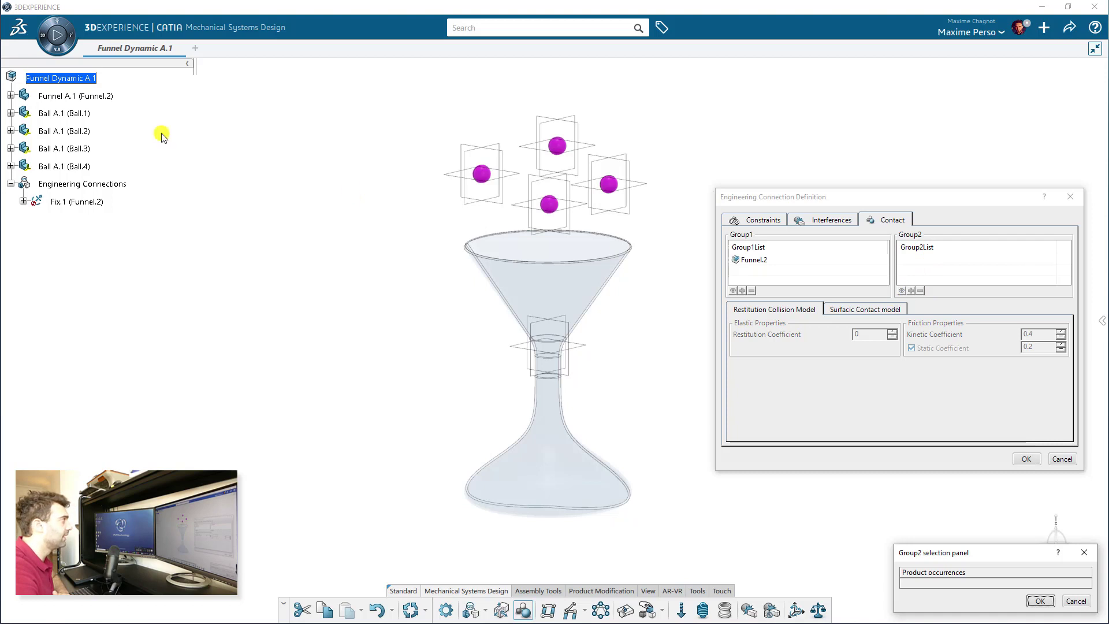
pyautogui.click(63, 113)
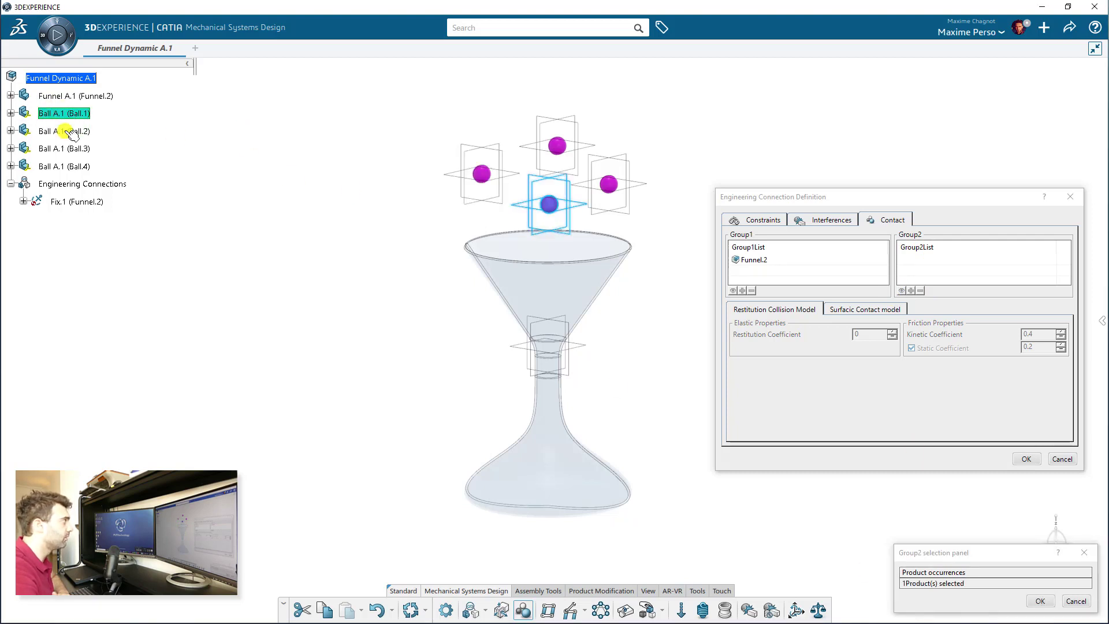
pyautogui.click(72, 131)
pyautogui.click(68, 149)
pyautogui.click(66, 167)
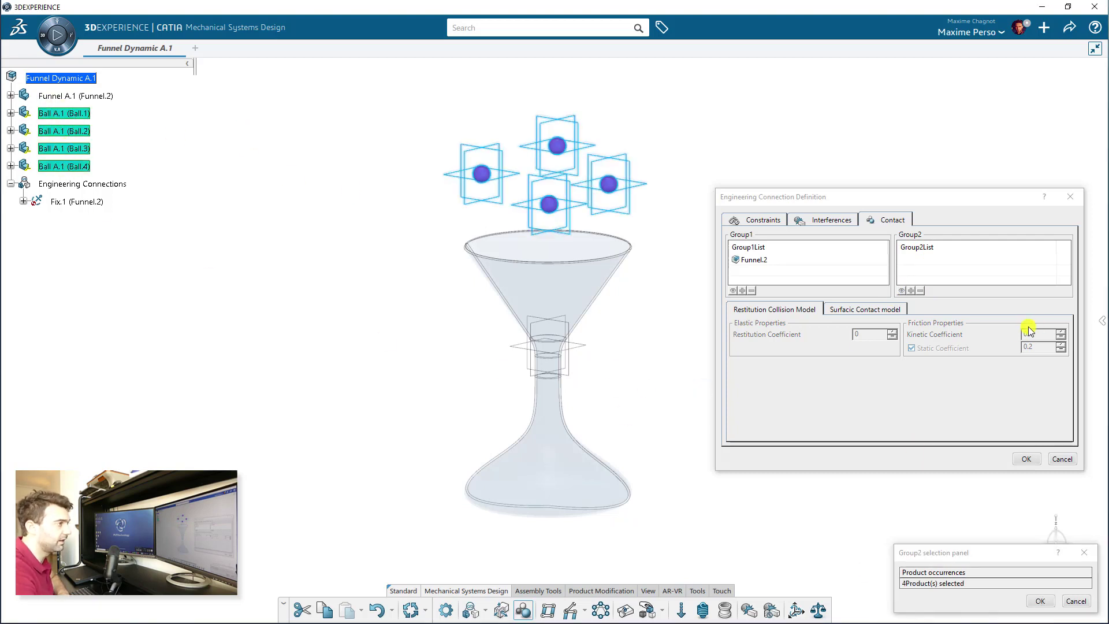
pyautogui.click(1039, 600)
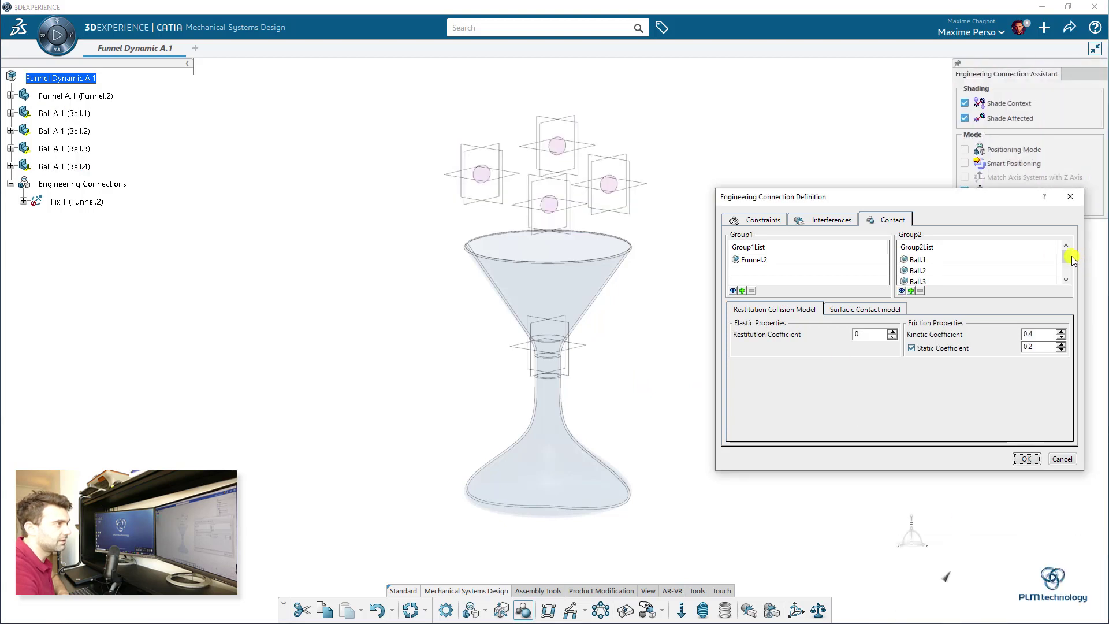
# Step: Try a friction coefficient of 0.99 in the contact's Surfacic Contact model, and begin replacing that value
pyautogui.click(864, 333)
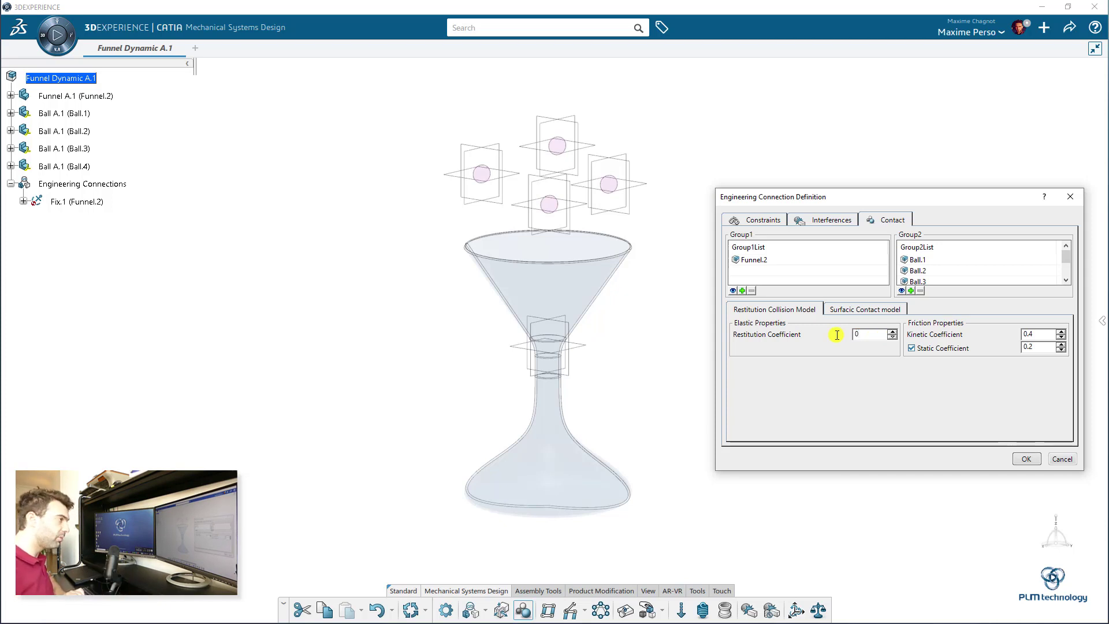
pyautogui.click(896, 311)
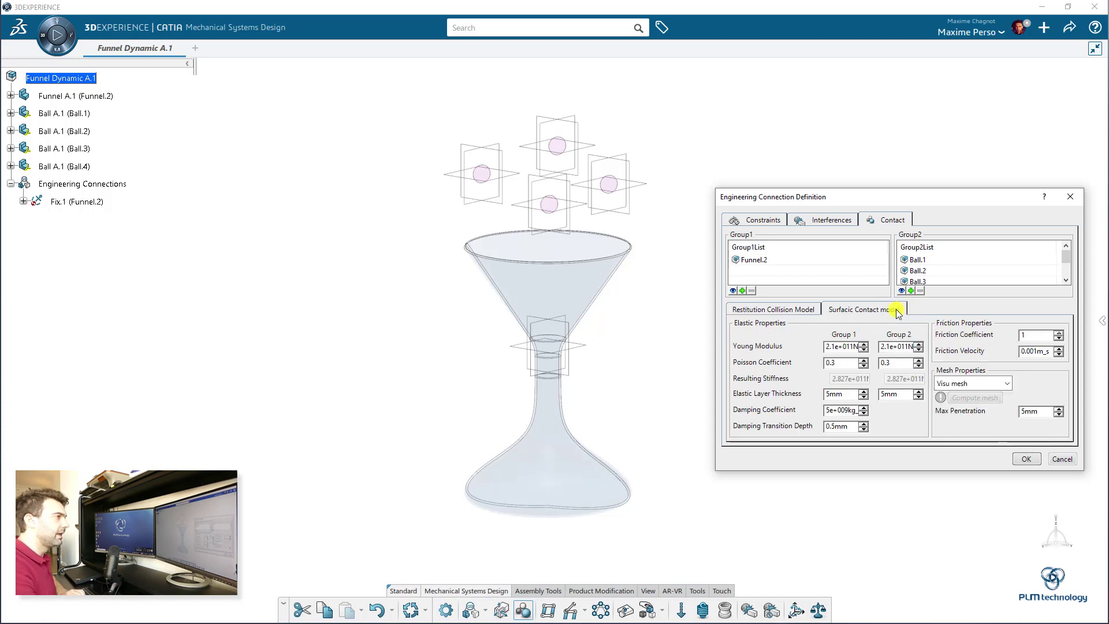
pyautogui.press('BackSpace')
pyautogui.write('0.99')
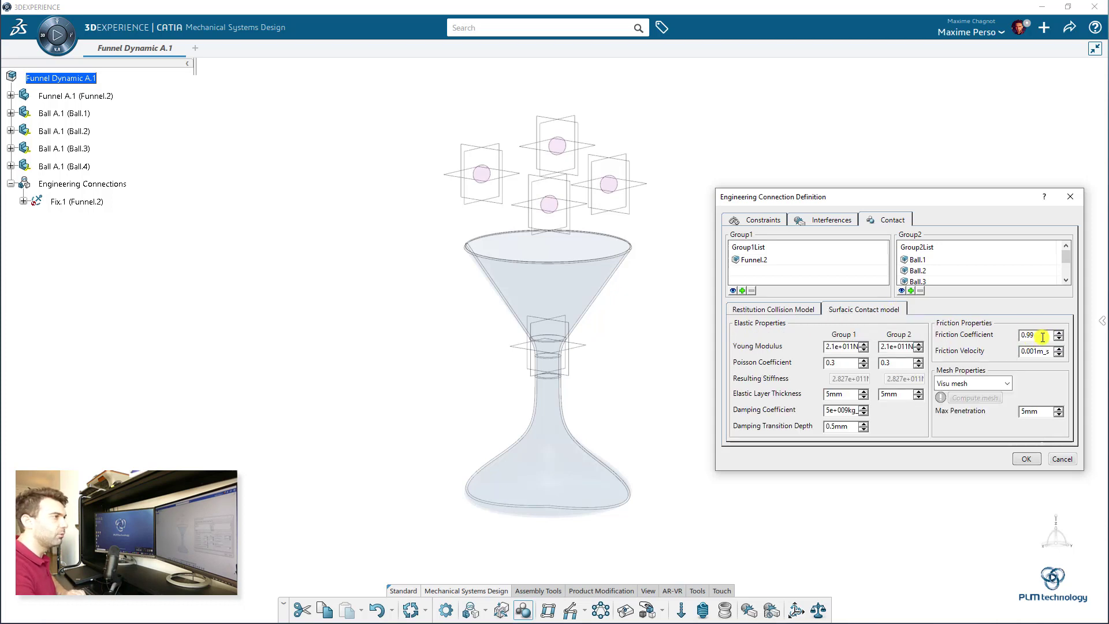
pyautogui.moveTo(1043, 337); pyautogui.dragTo(983, 333)
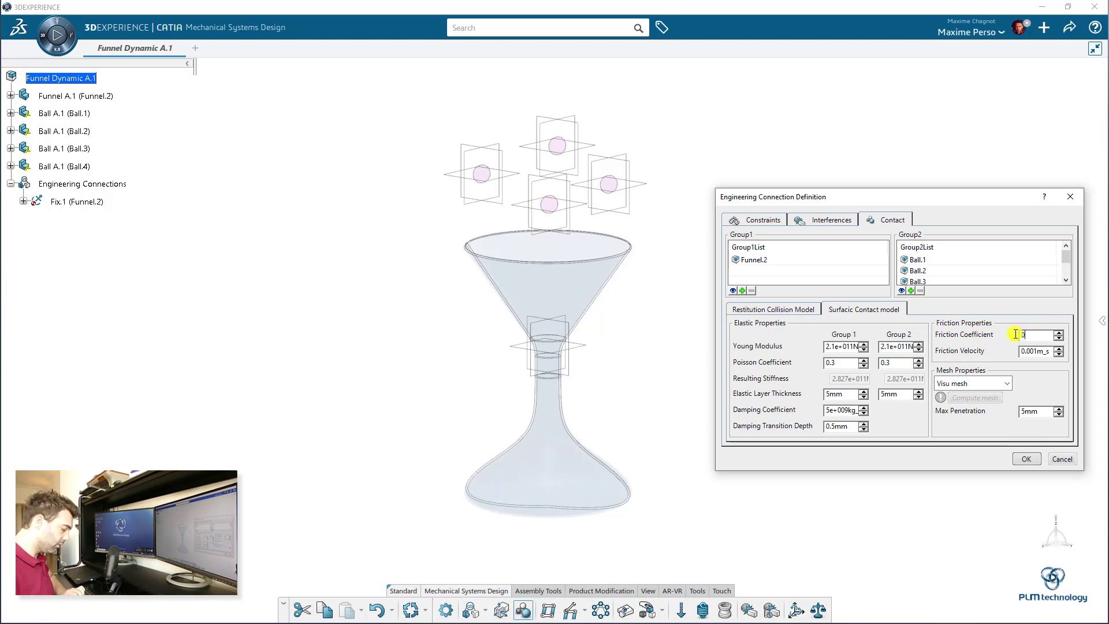
# Step: Set the restitution coefficient to 0.2 in the Restitution Collision Model and create the funnel-to-balls contact
pyautogui.click(801, 312)
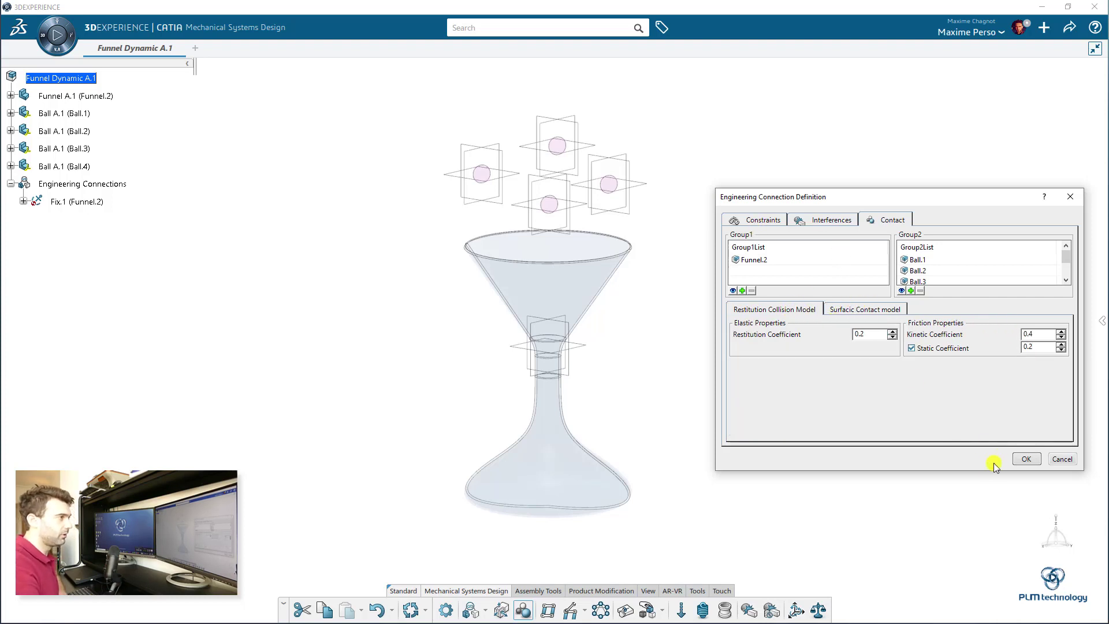
pyautogui.click(1026, 458)
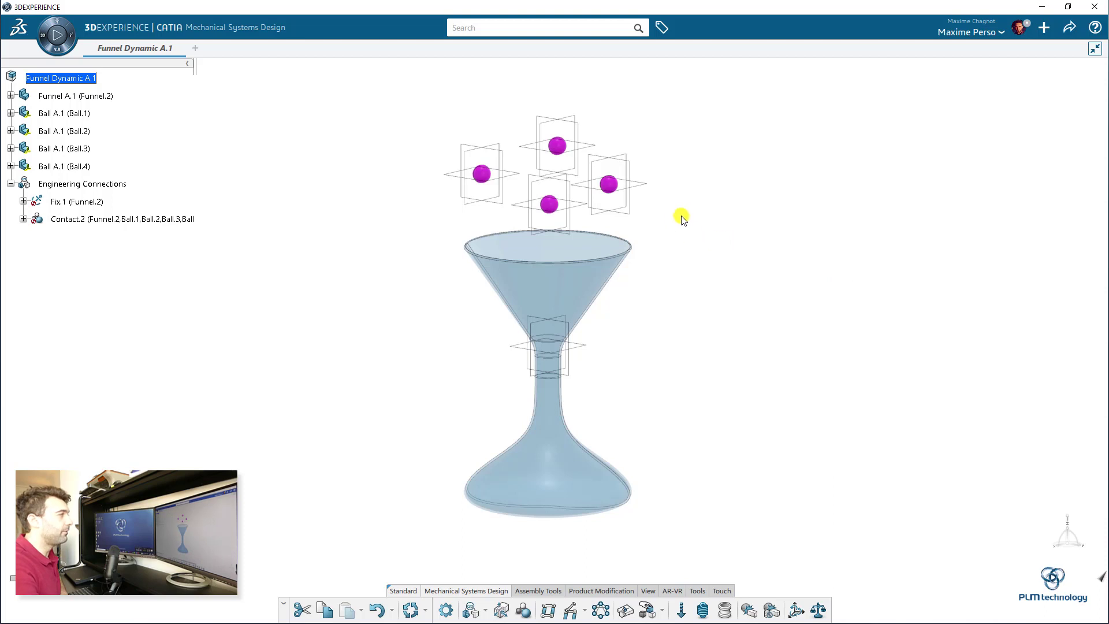
# Step: Start another contact engineering connection and add Ball.1 as its Group1 product
pyautogui.moveTo(681, 216); pyautogui.dragTo(671, 282, button='middle')
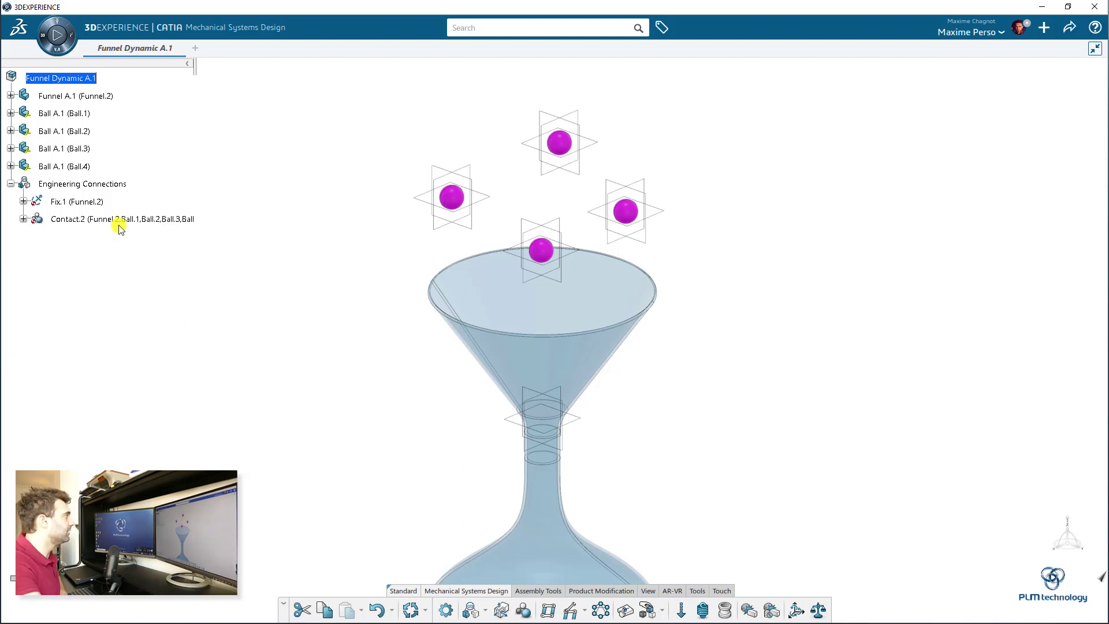
pyautogui.click(522, 611)
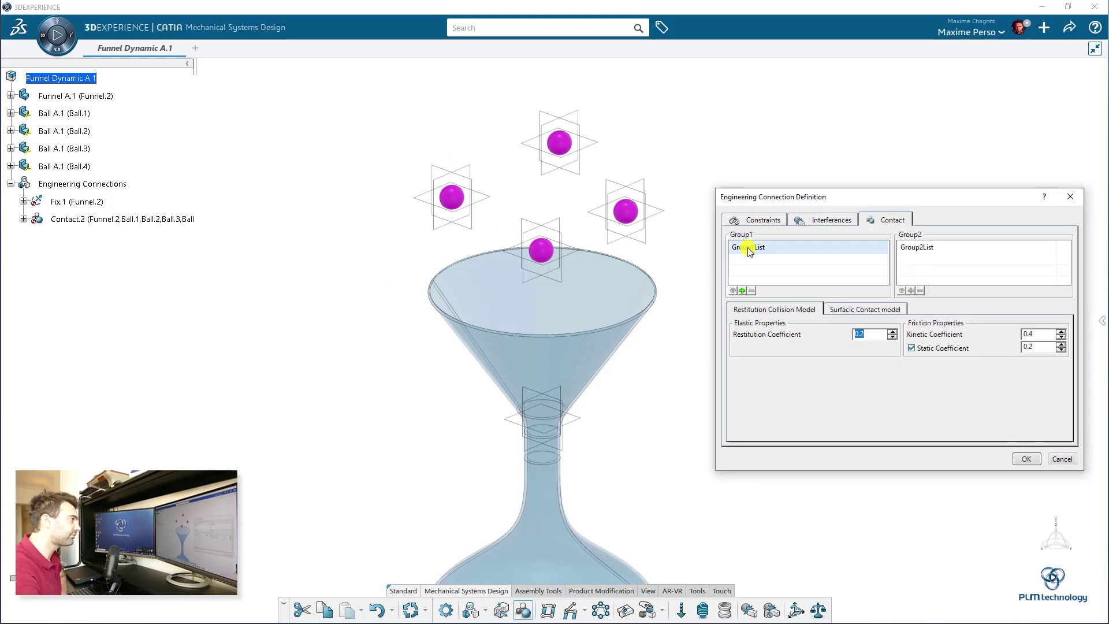
pyautogui.click(743, 291)
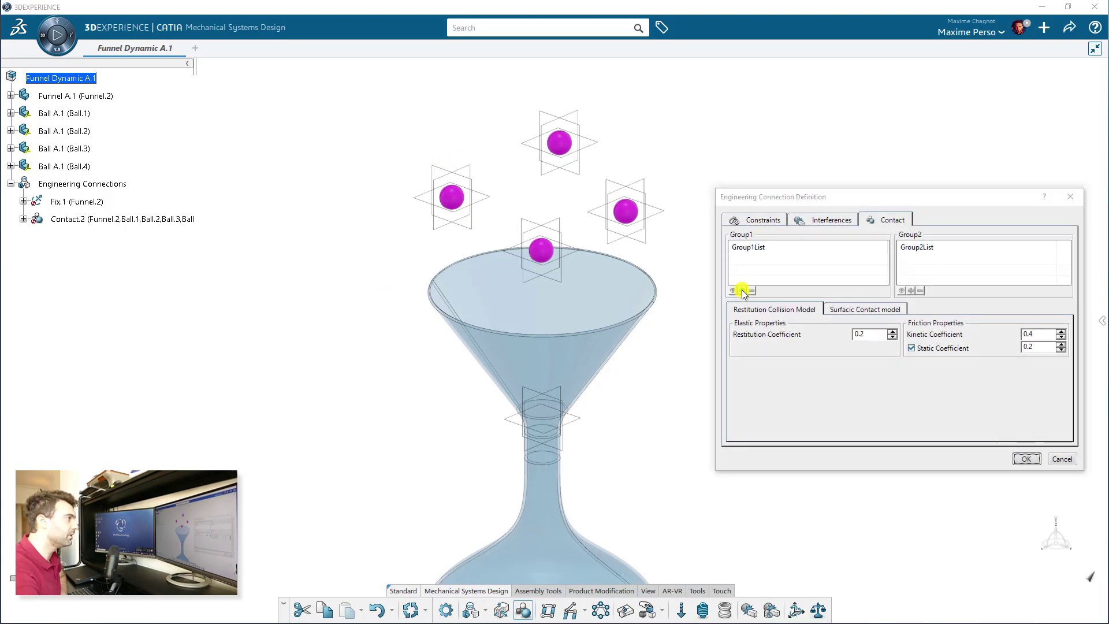
pyautogui.click(66, 113)
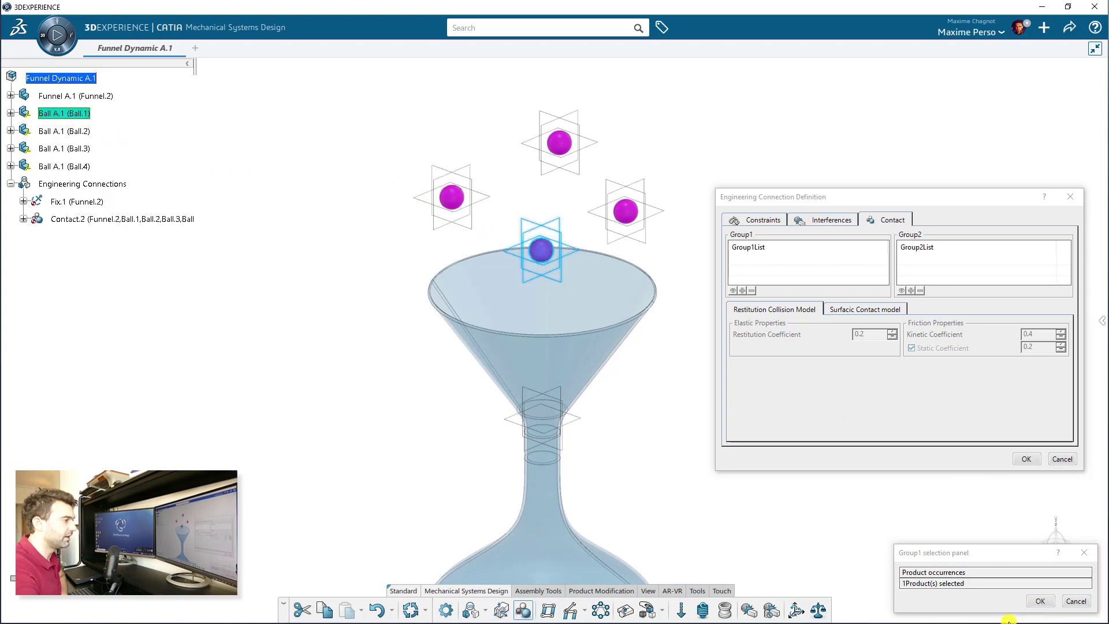
pyautogui.click(1039, 602)
# Step: Add Ball.2, Ball.3 and Ball.4 to Group2 and create the contact with Ball.1
pyautogui.click(911, 290)
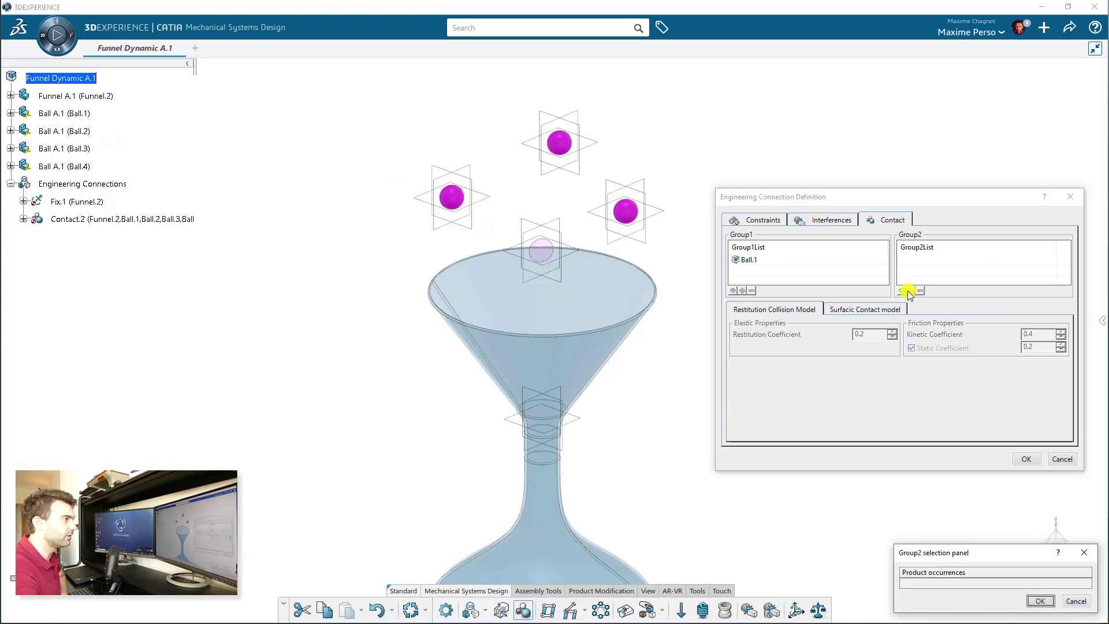
pyautogui.click(70, 132)
pyautogui.click(74, 149)
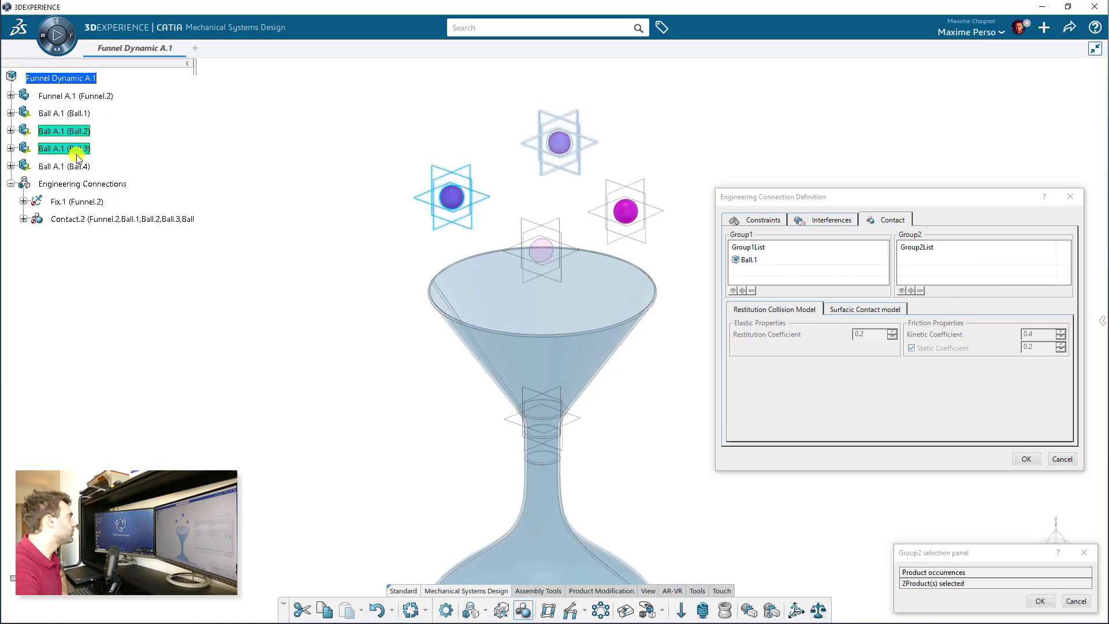
pyautogui.click(81, 166)
pyautogui.click(1038, 601)
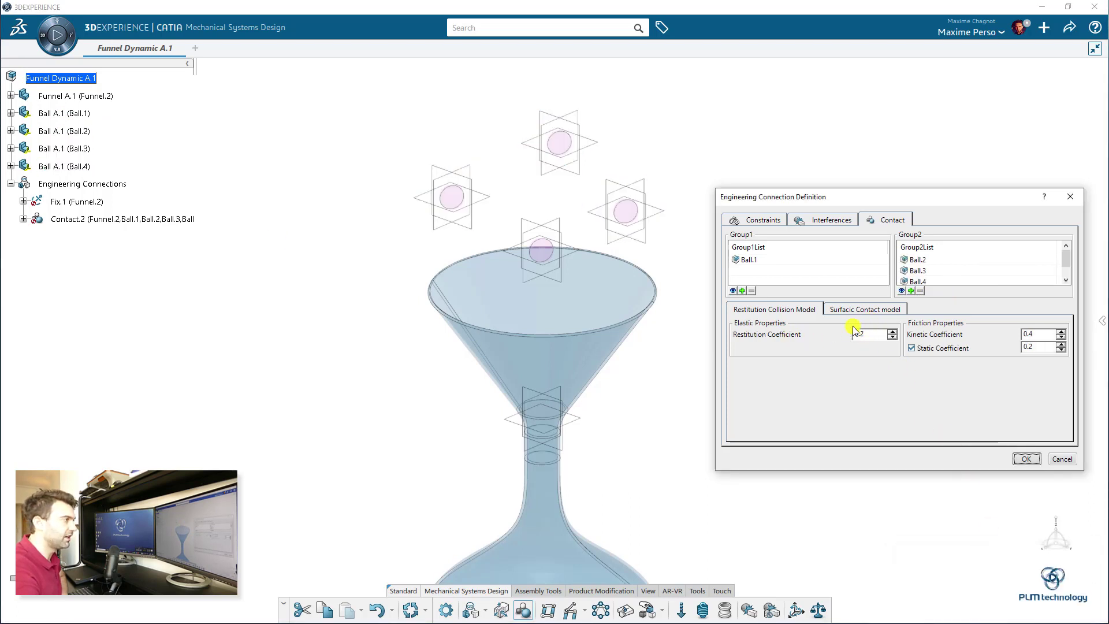
pyautogui.click(862, 309)
pyautogui.click(1026, 458)
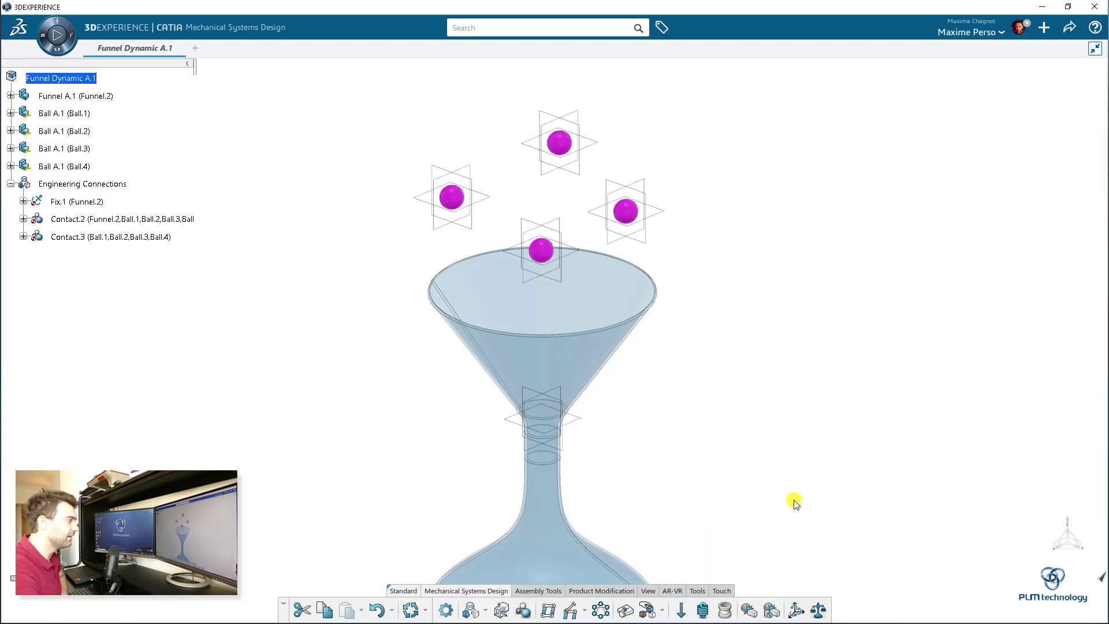
# Step: Start a new contact engineering connection and add Ball.2 as its Group1 product
pyautogui.click(523, 611)
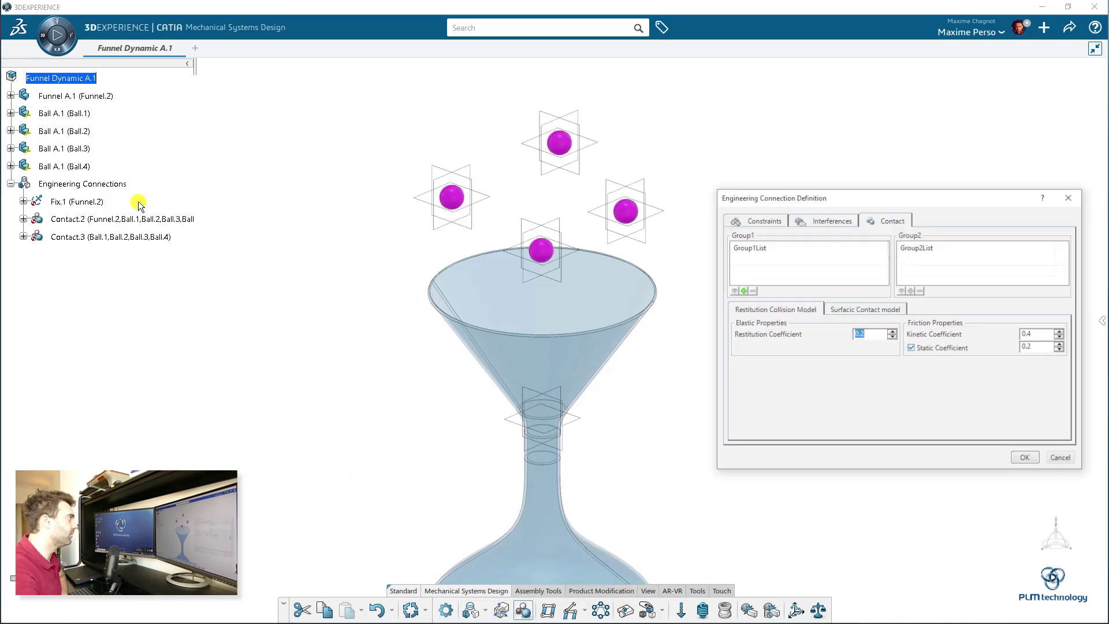
pyautogui.click(744, 291)
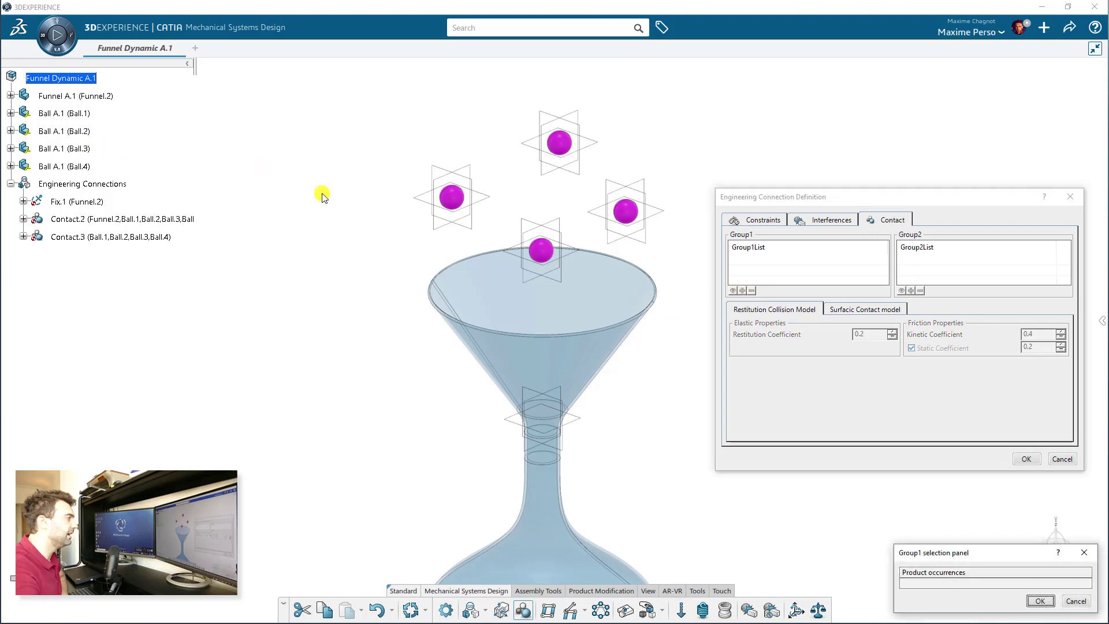
pyautogui.click(74, 131)
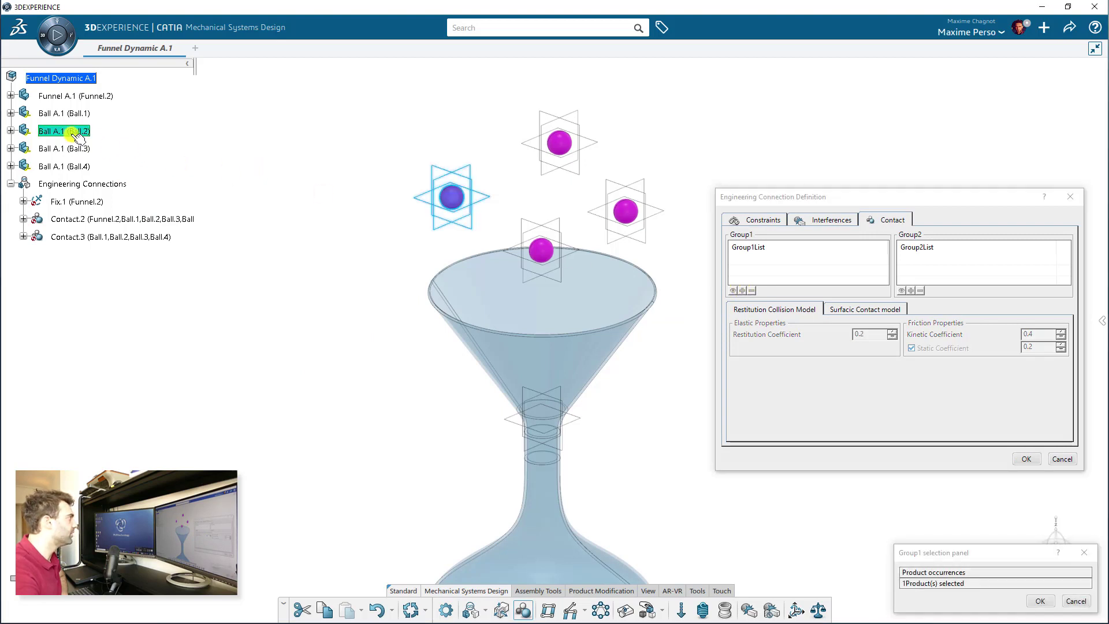
pyautogui.click(1040, 601)
# Step: Add Ball.1, Ball.3 and Ball.4 to Group2 and create the contact with Ball.2
pyautogui.click(911, 291)
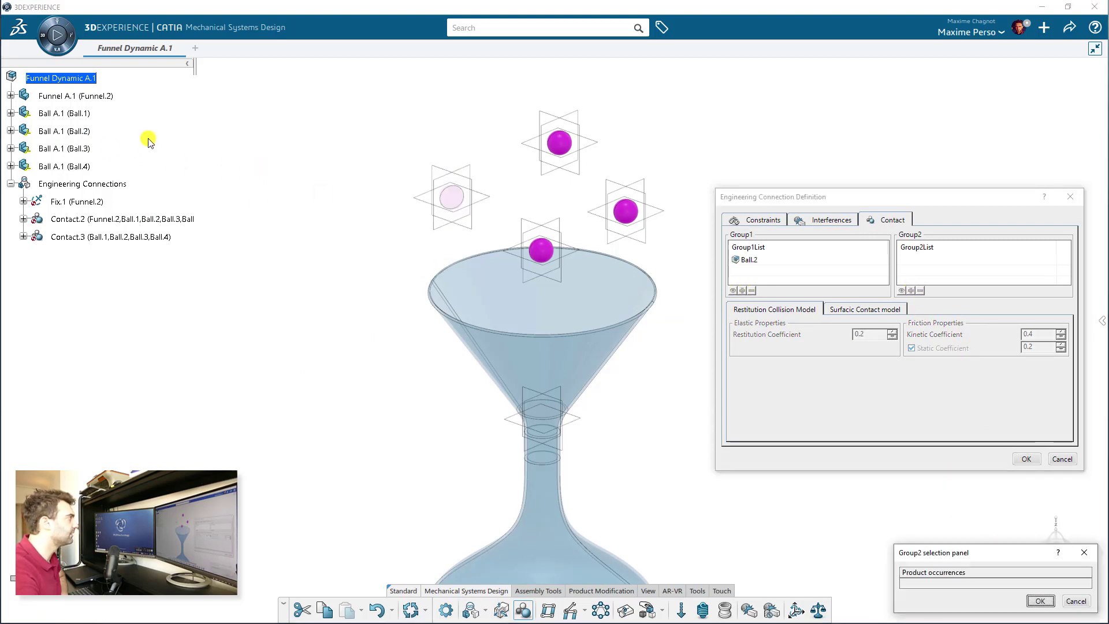
pyautogui.click(81, 114)
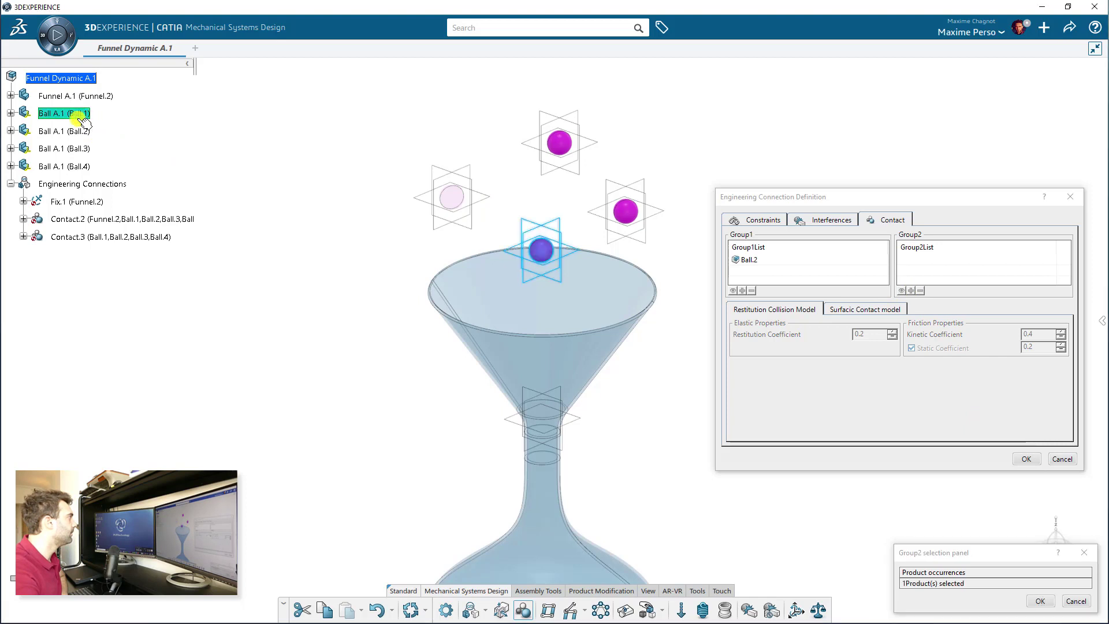
pyautogui.click(73, 149)
pyautogui.click(69, 166)
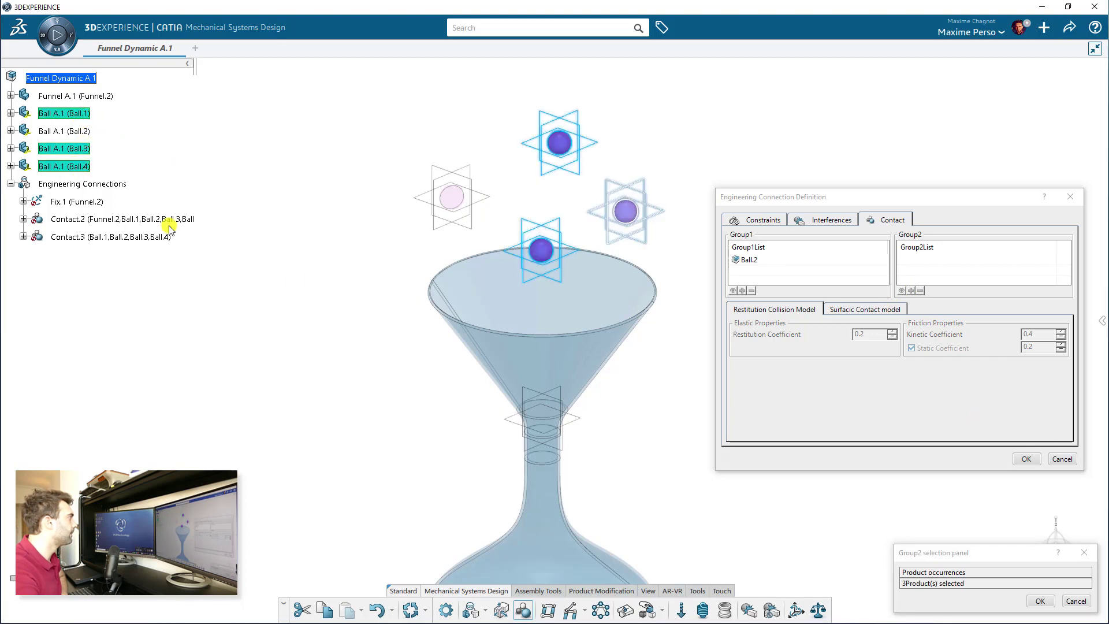
pyautogui.click(1038, 601)
pyautogui.click(886, 318)
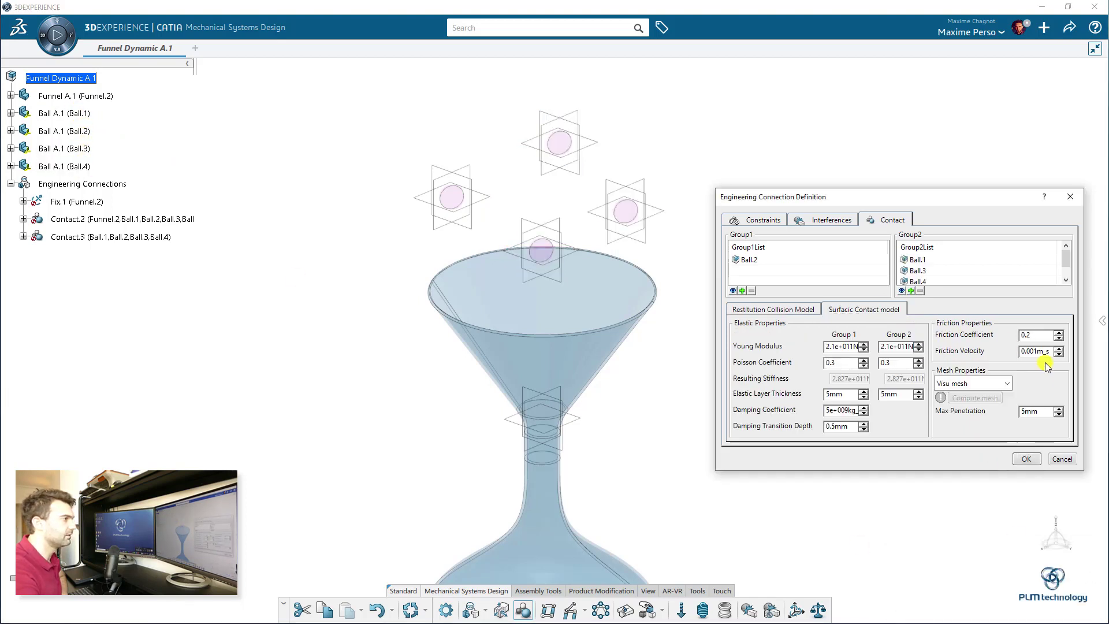
pyautogui.click(1026, 461)
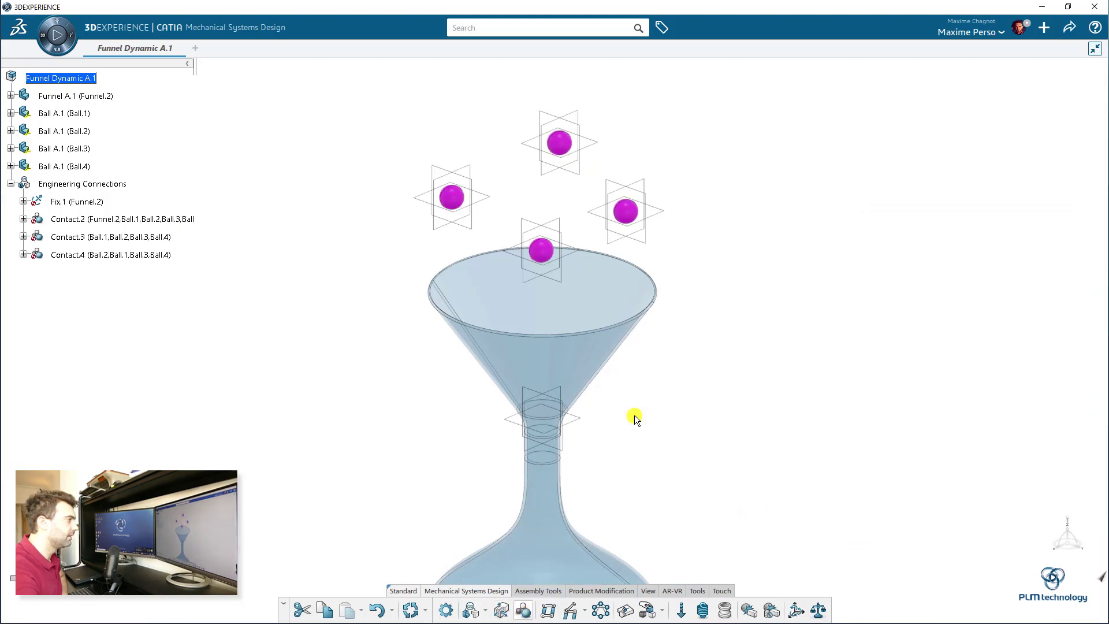
# Step: Start a further contact engineering connection with Ball.3 as its Group1 product
pyautogui.click(522, 610)
pyautogui.click(743, 291)
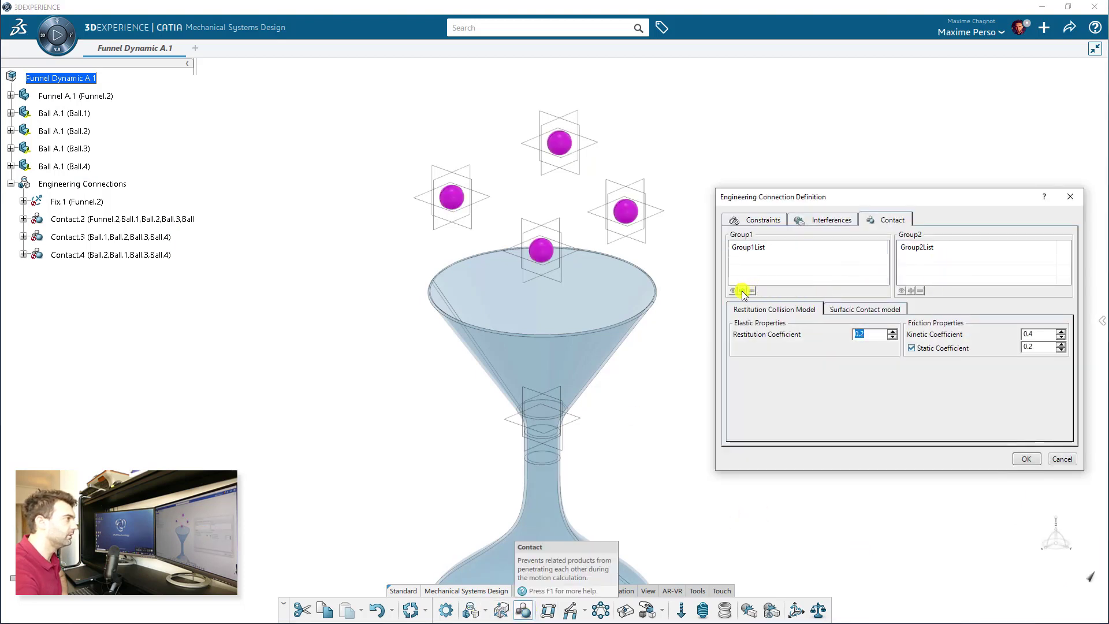
pyautogui.click(70, 148)
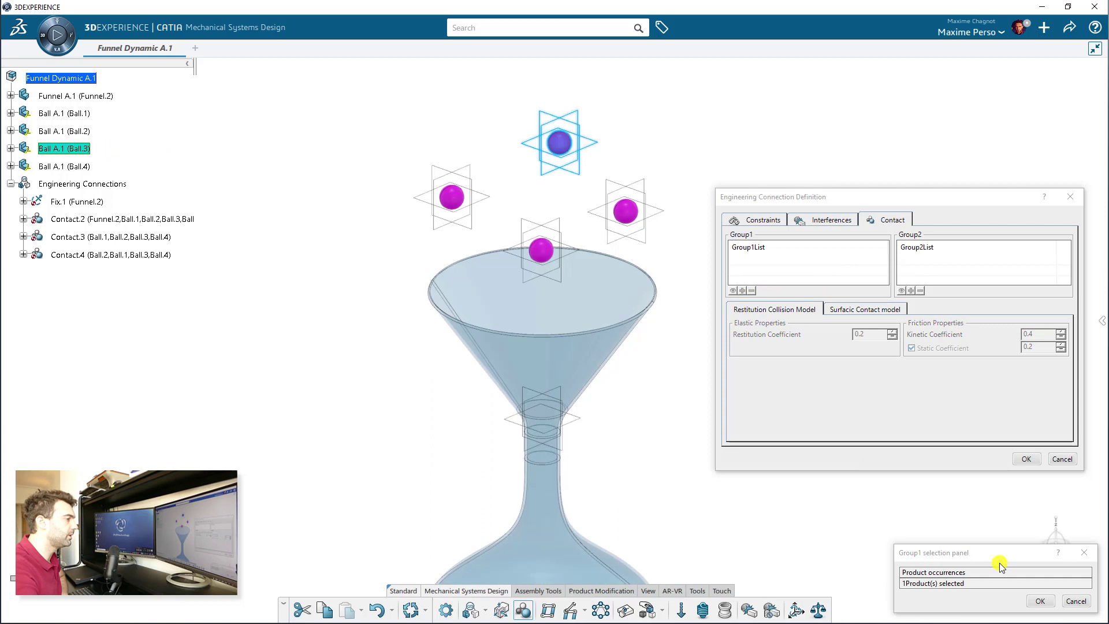
pyautogui.click(1039, 601)
# Step: Add Ball.1, Ball.2 and Ball.4 to Group2 and create the contact with Ball.3
pyautogui.click(911, 290)
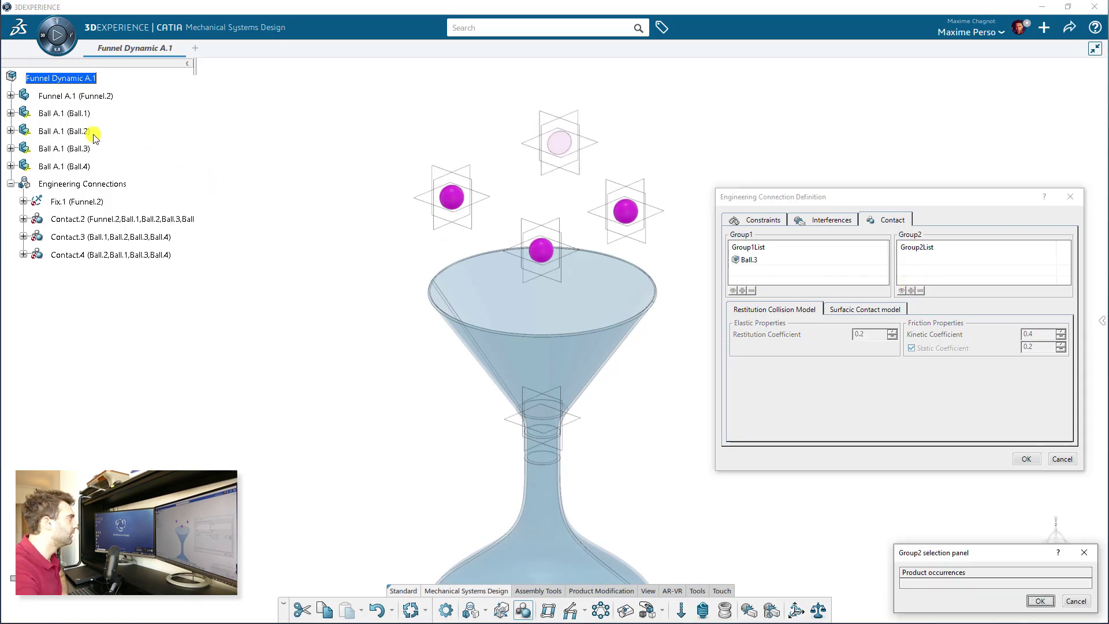
pyautogui.click(73, 114)
pyautogui.click(73, 131)
pyautogui.click(72, 167)
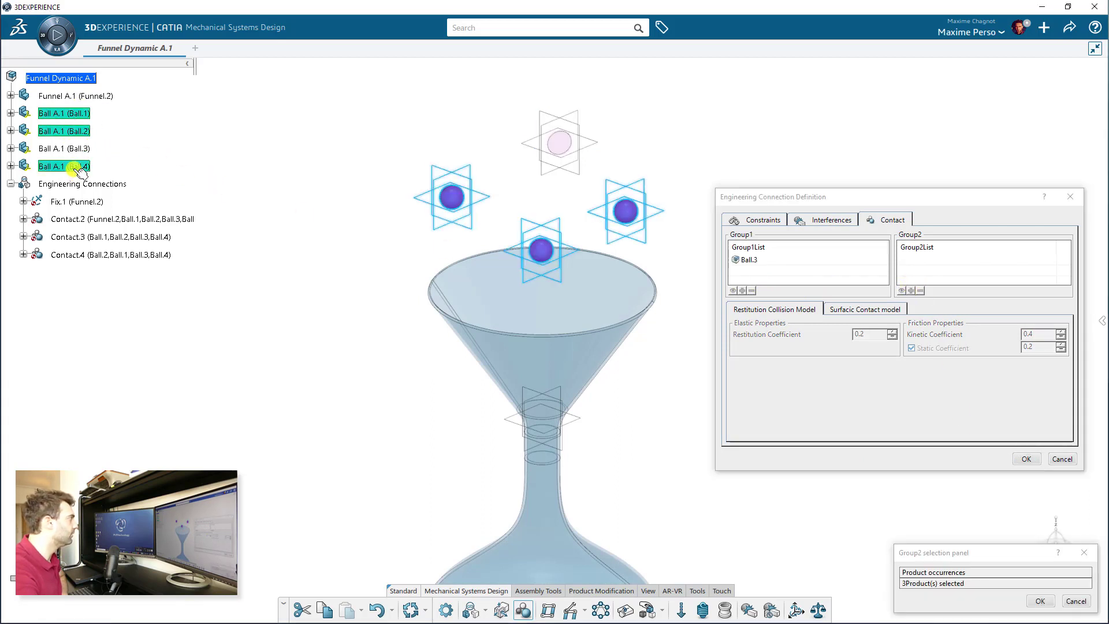
pyautogui.click(1040, 601)
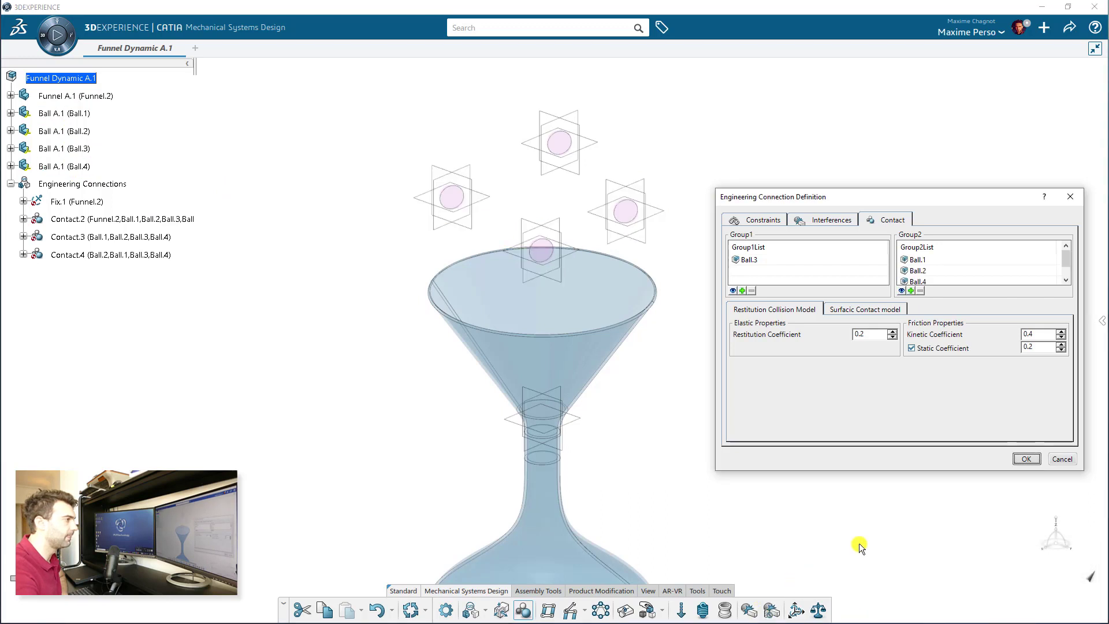
pyautogui.click(1027, 460)
# Step: Start one more contact engineering connection and add Ball.4 as its Group1 product
pyautogui.click(549, 612)
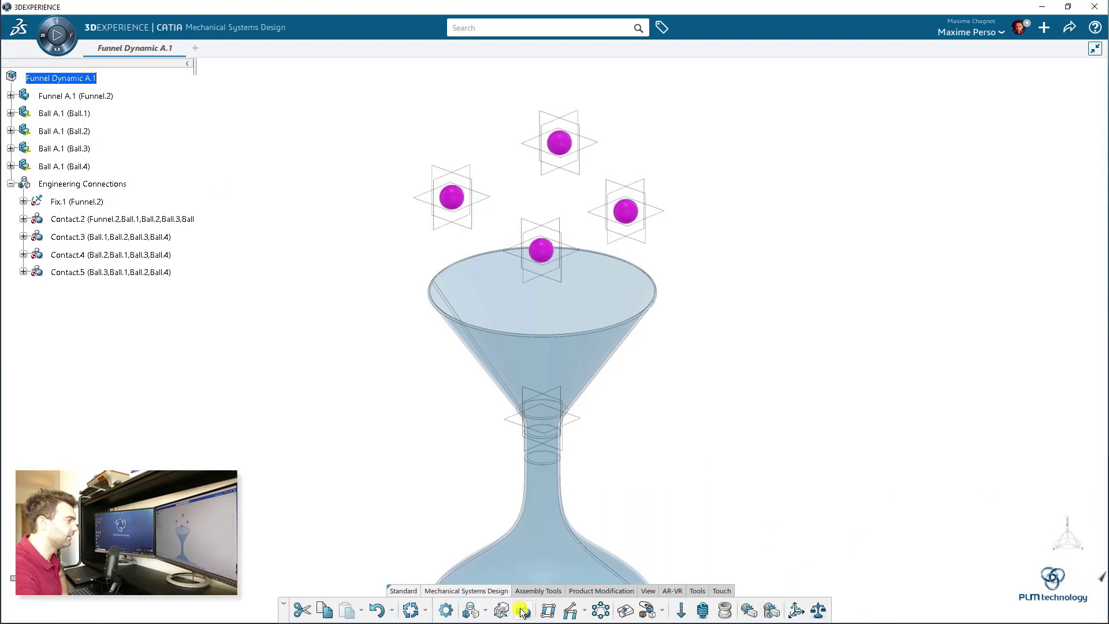
pyautogui.click(523, 611)
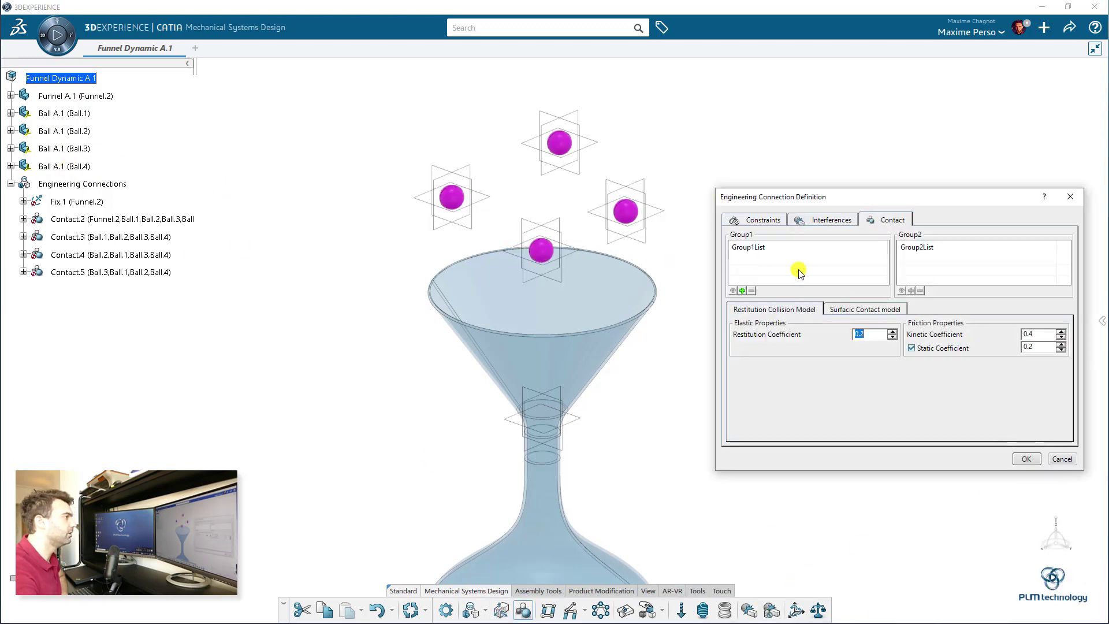
pyautogui.click(742, 290)
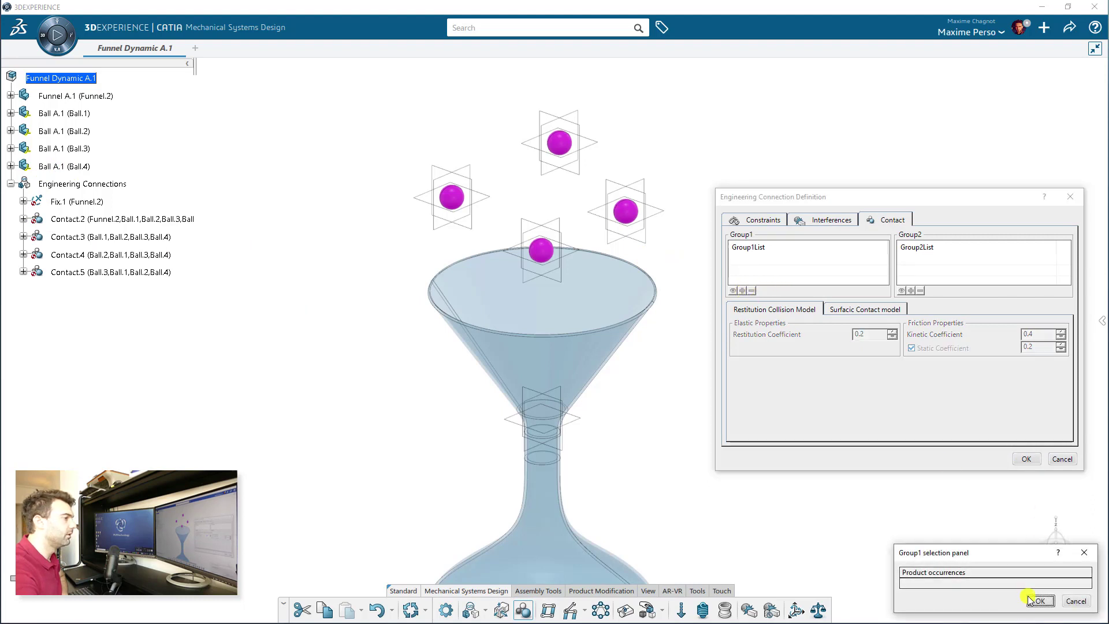
pyautogui.click(86, 167)
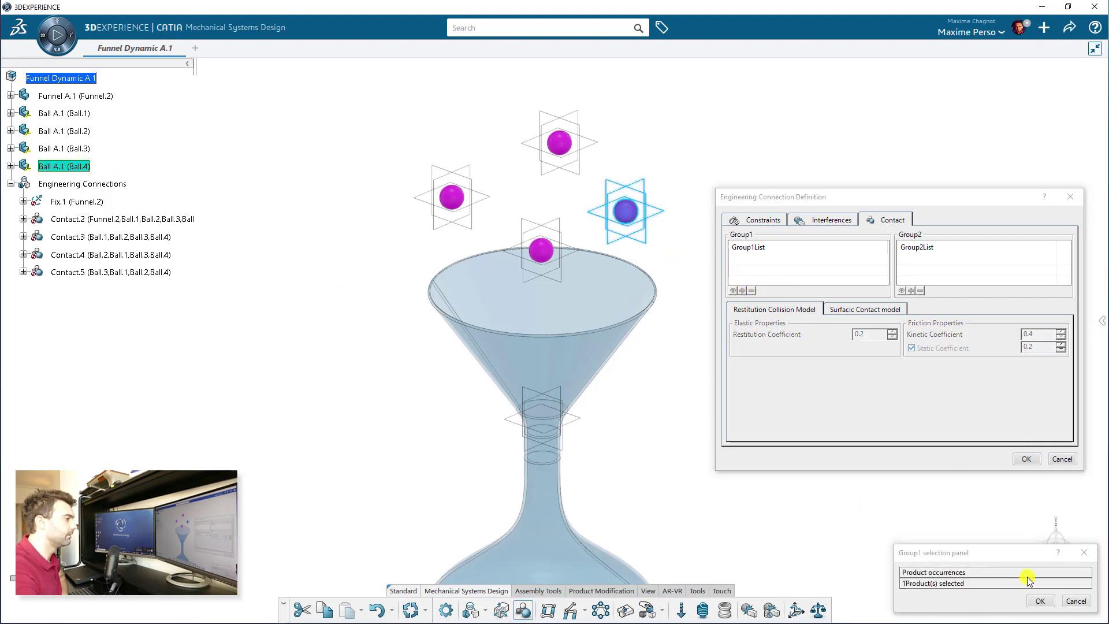
pyautogui.click(1039, 600)
# Step: Add Ball.1, Ball.2 and Ball.3 to Group2 and create the contact with Ball.4
pyautogui.click(912, 290)
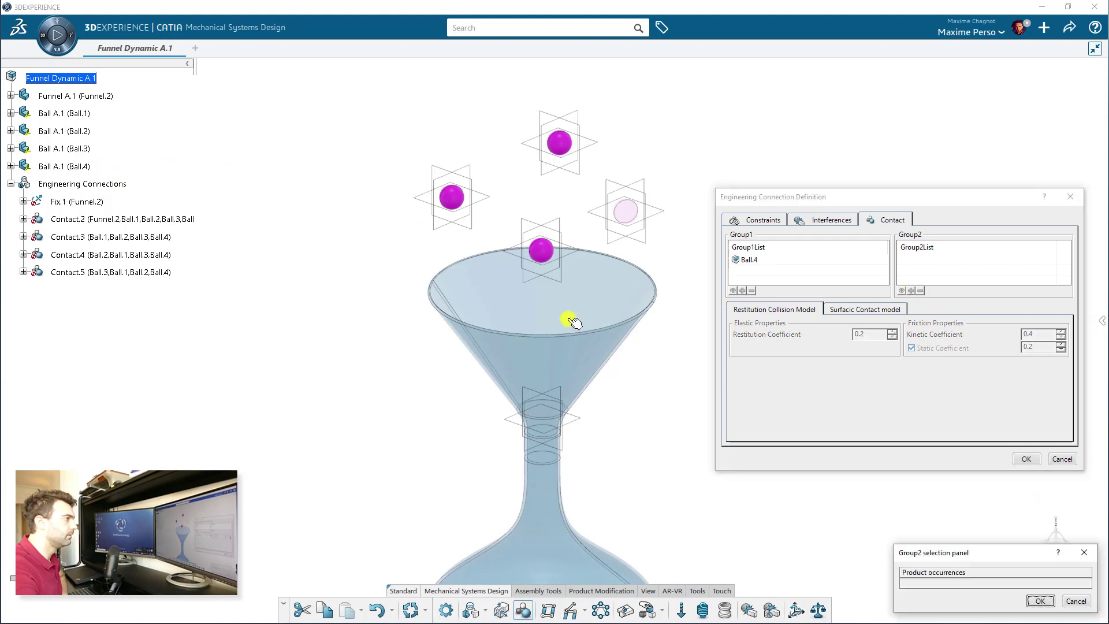
pyautogui.click(82, 113)
pyautogui.click(84, 131)
pyautogui.click(80, 149)
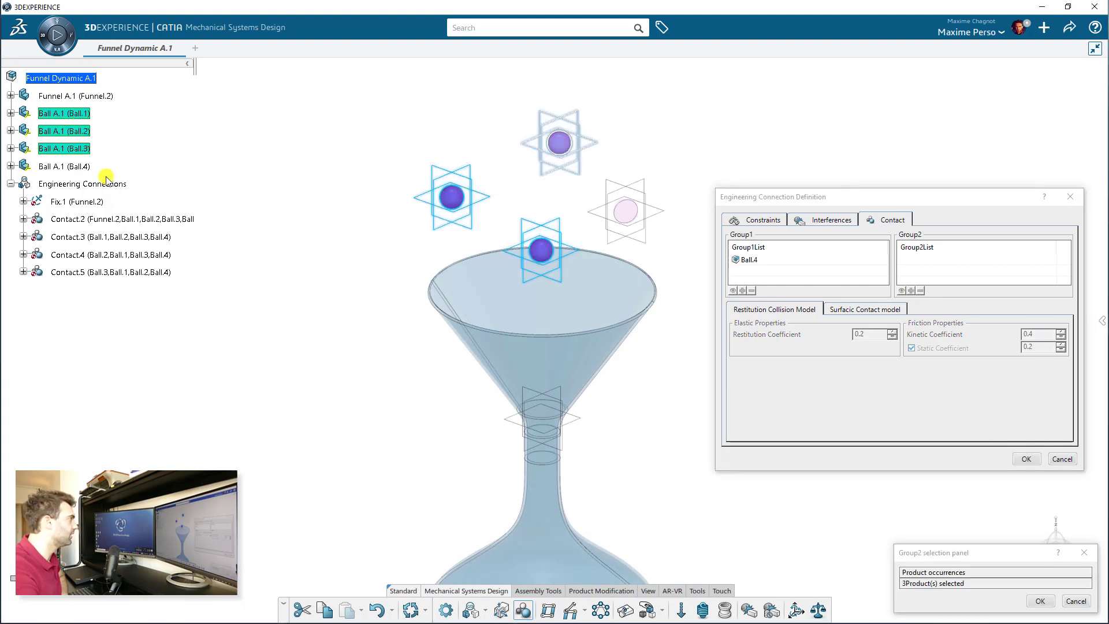
pyautogui.click(1036, 601)
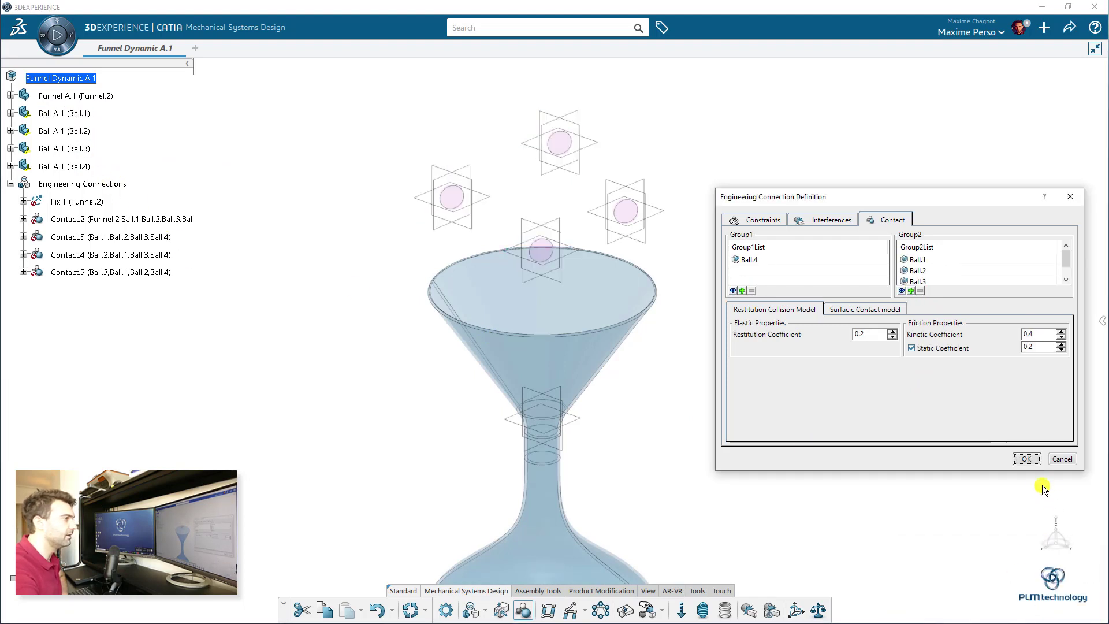
pyautogui.click(1027, 459)
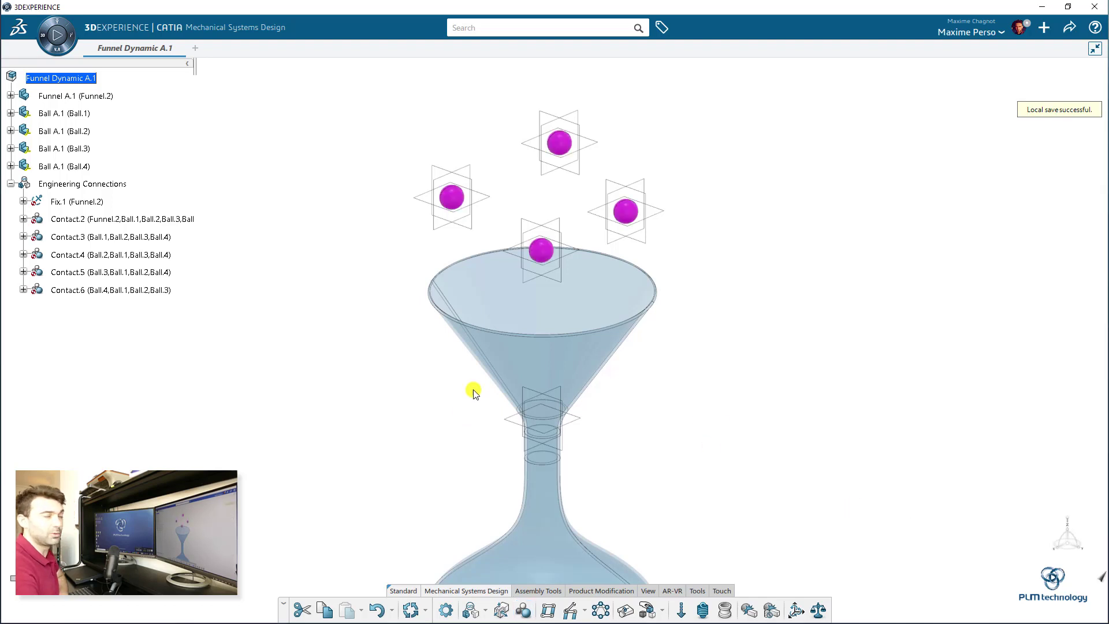
# Step: Update the assembly and create a mechanism representation titled "Mechanism Funnel"
pyautogui.click(410, 610)
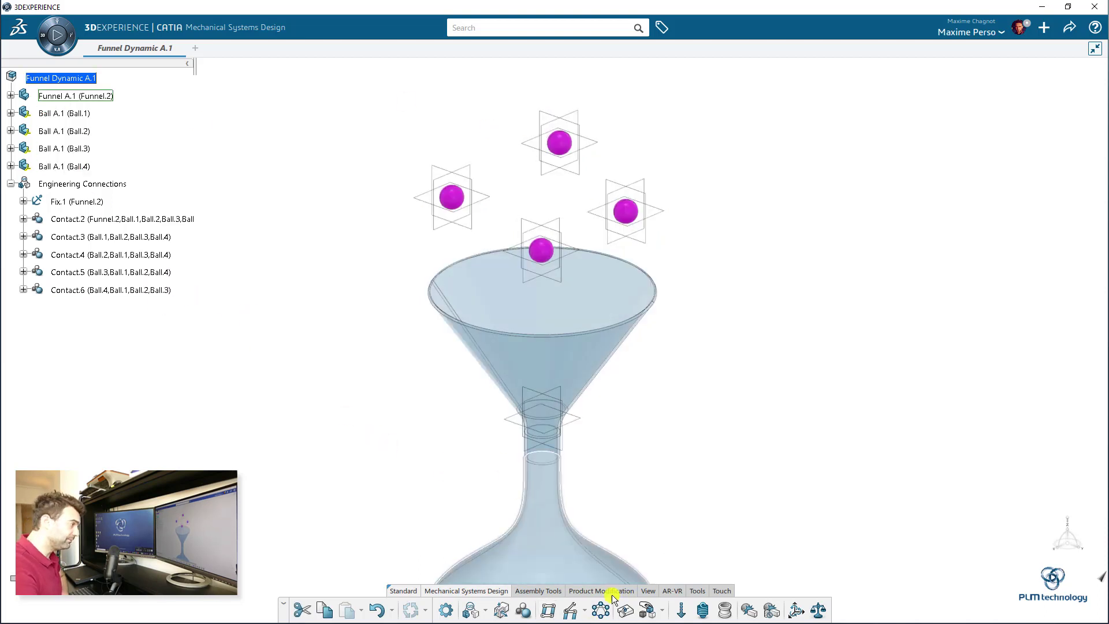
pyautogui.click(549, 611)
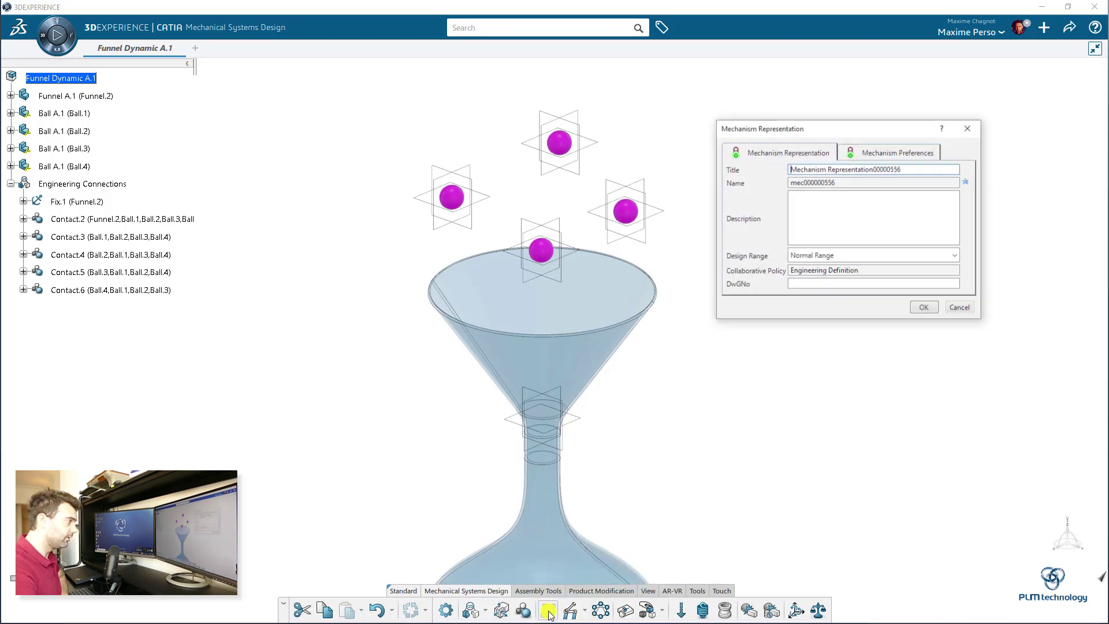
pyautogui.moveTo(894, 168); pyautogui.dragTo(832, 168)
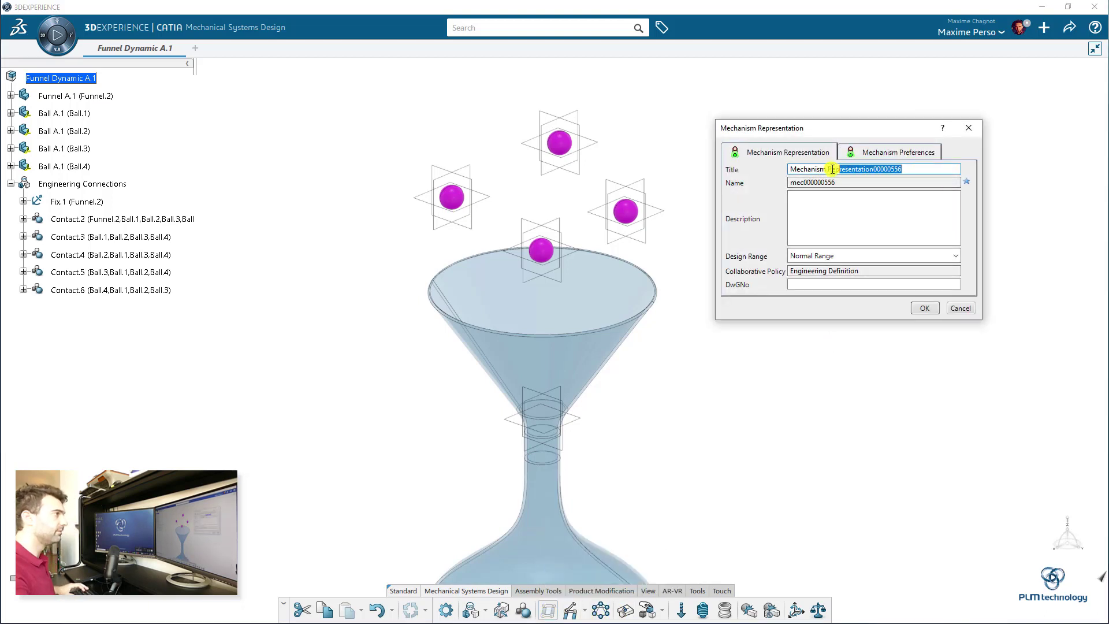
pyautogui.press('BackSpace')
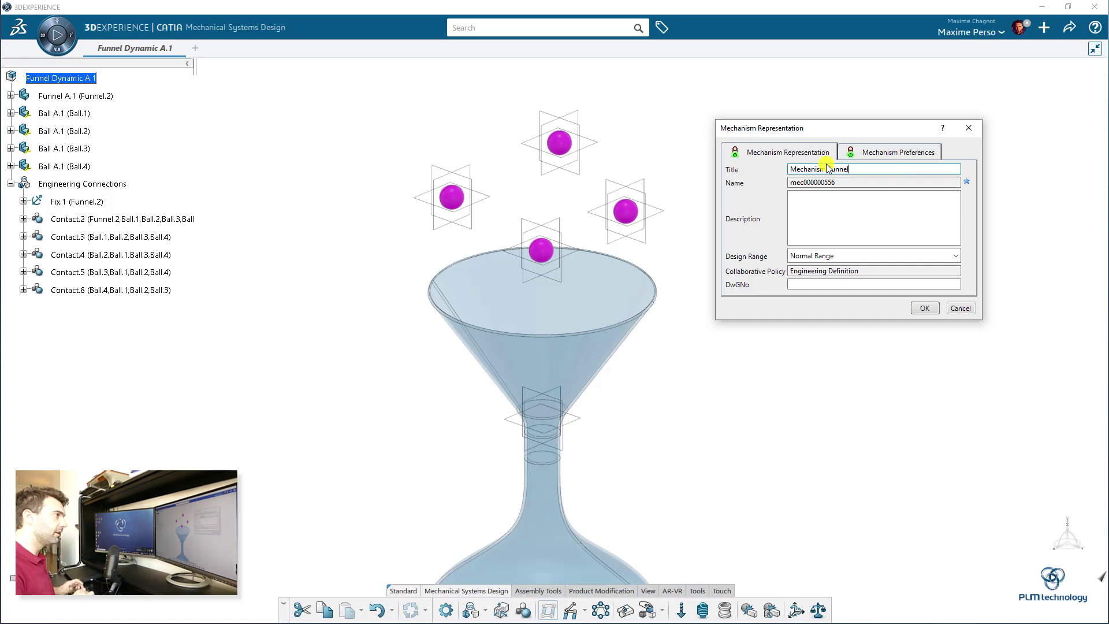
pyautogui.press('Return')
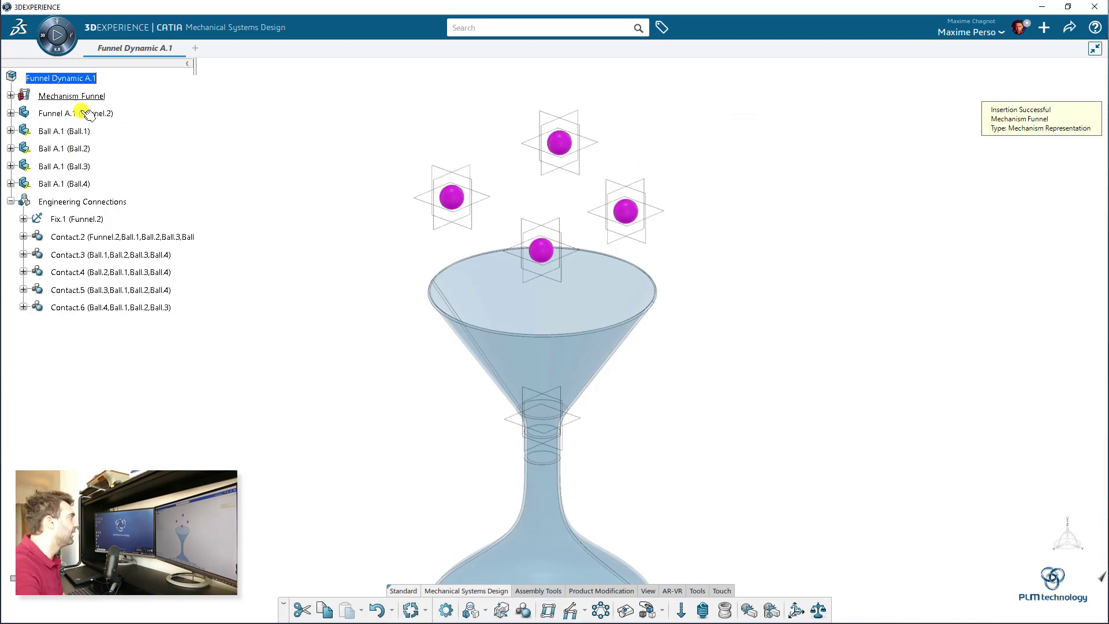
# Step: Expand Mechanism Funnel and check in the Mechanism Manager which joints it includes
pyautogui.click(11, 96)
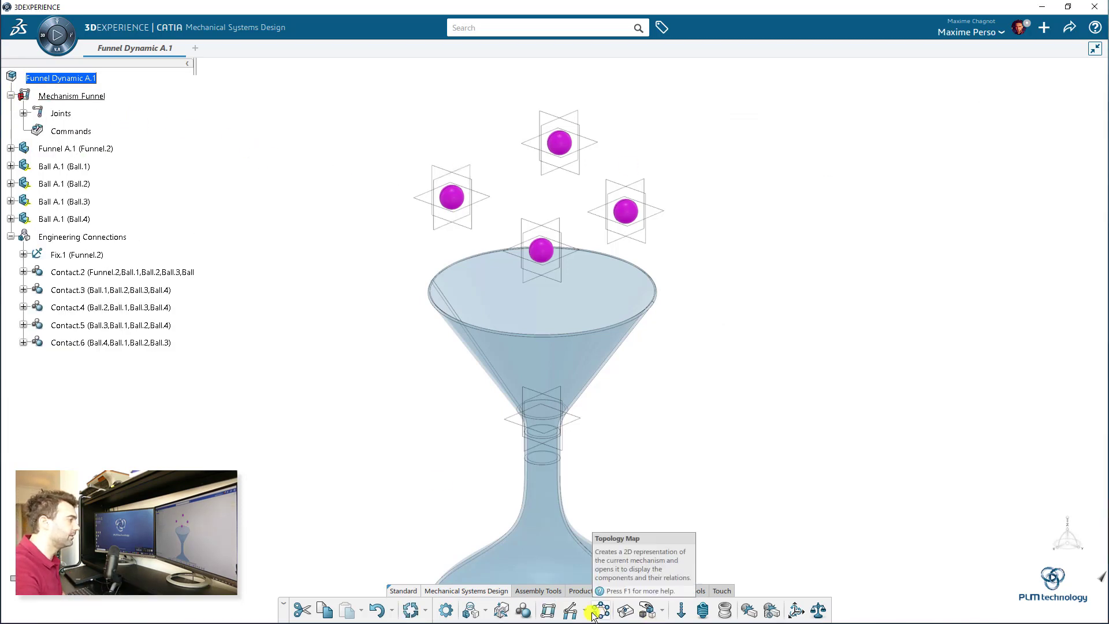
pyautogui.click(573, 613)
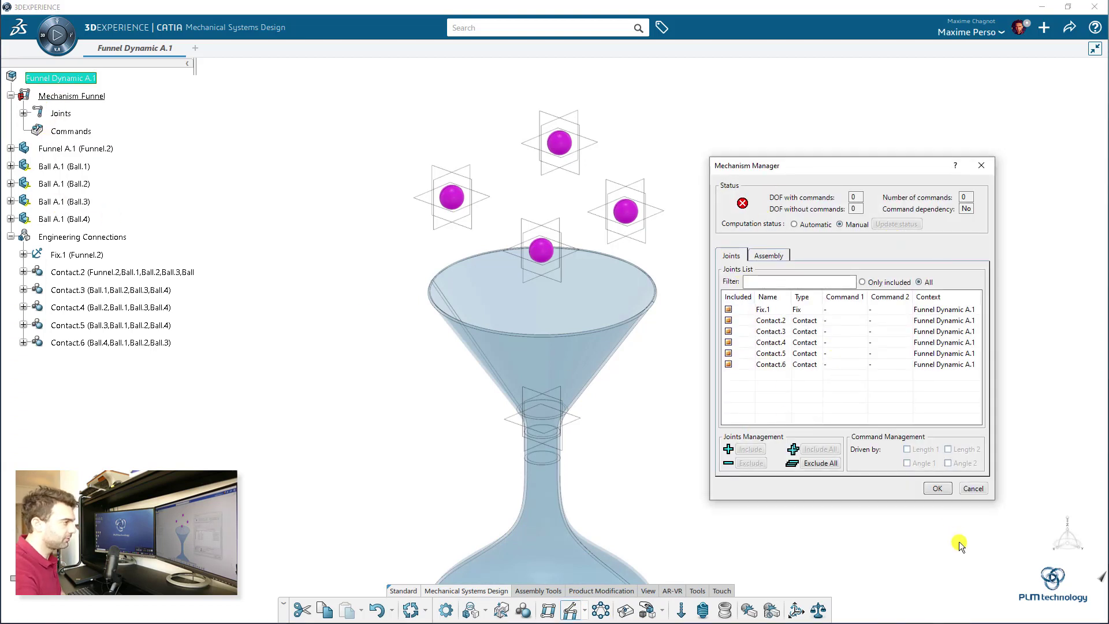
pyautogui.click(937, 488)
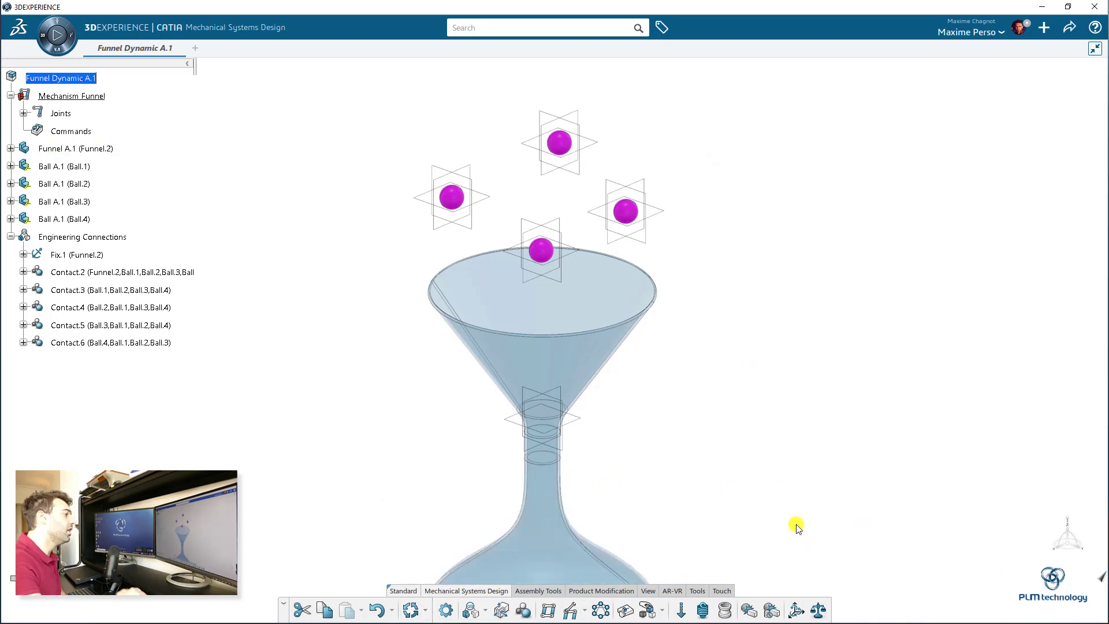
# Step: Open the Weight Definition of the Funnel Dynamic A.1 assembly to examine its computed weight and inertia properties
pyautogui.click(818, 610)
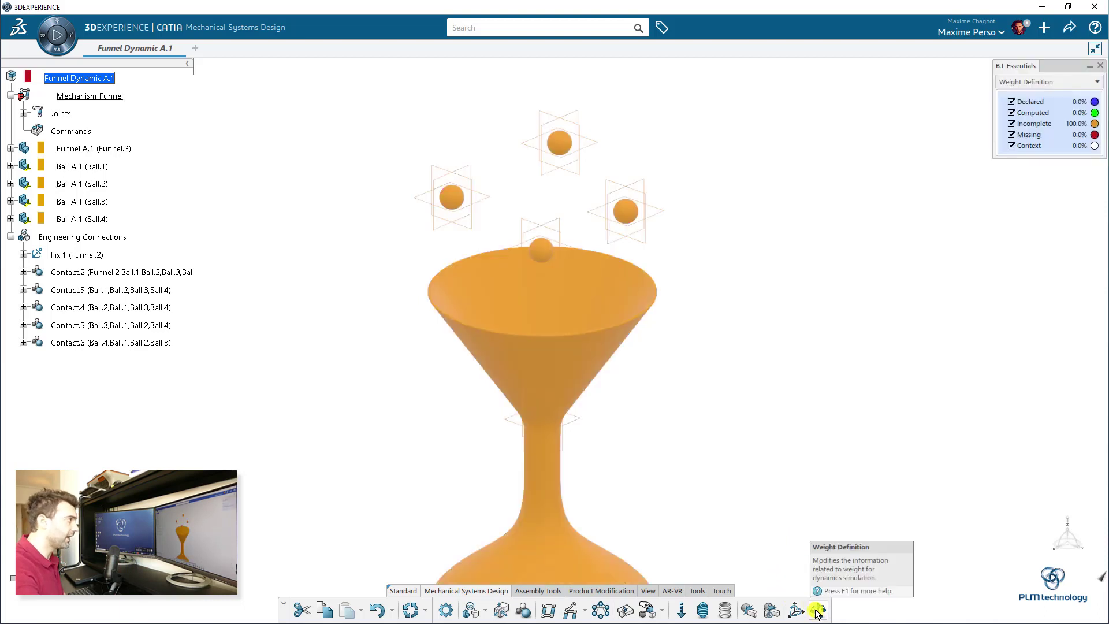
pyautogui.click(75, 77)
pyautogui.moveTo(566, 422)
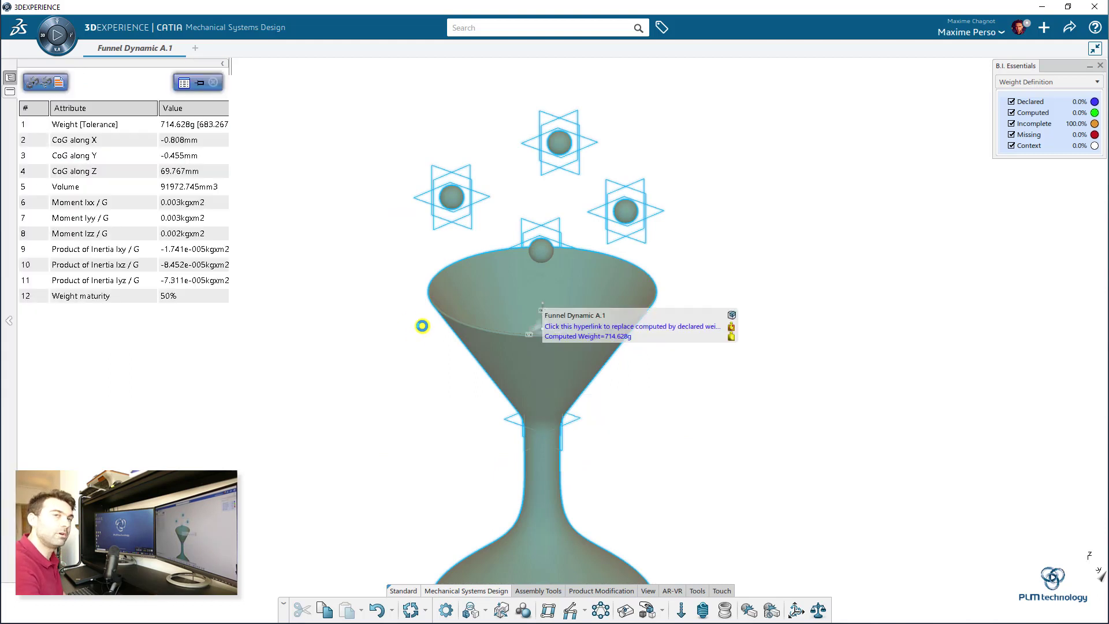
# Step: Check the Funnel Dynamic A.1 assembly's recomputed weight properties and leave the Weight Definition
pyautogui.click(32, 77)
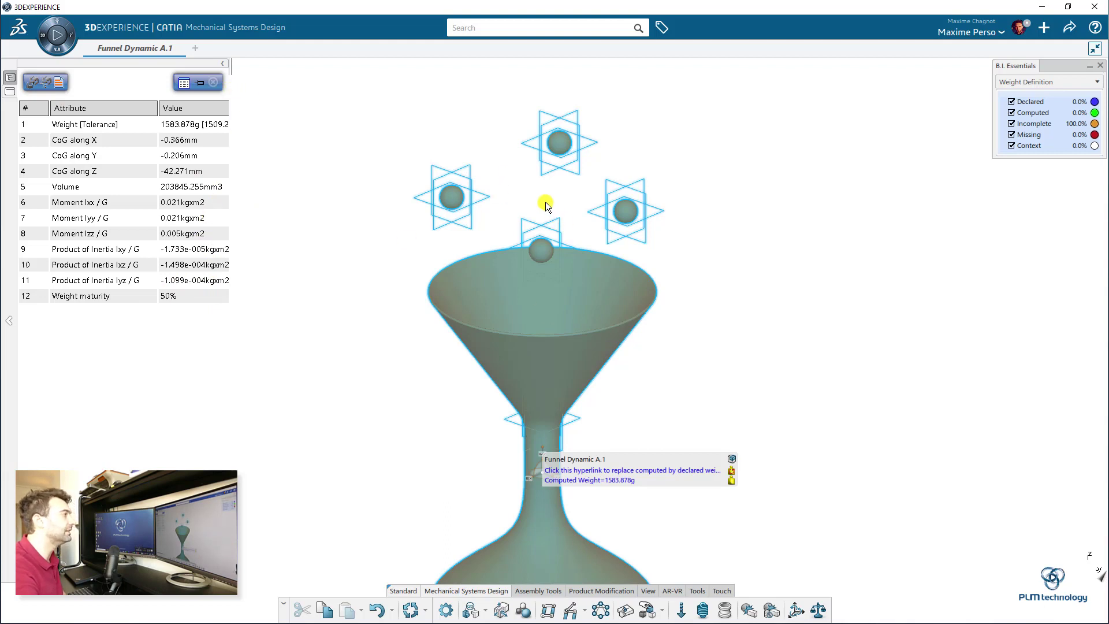
pyautogui.click(218, 84)
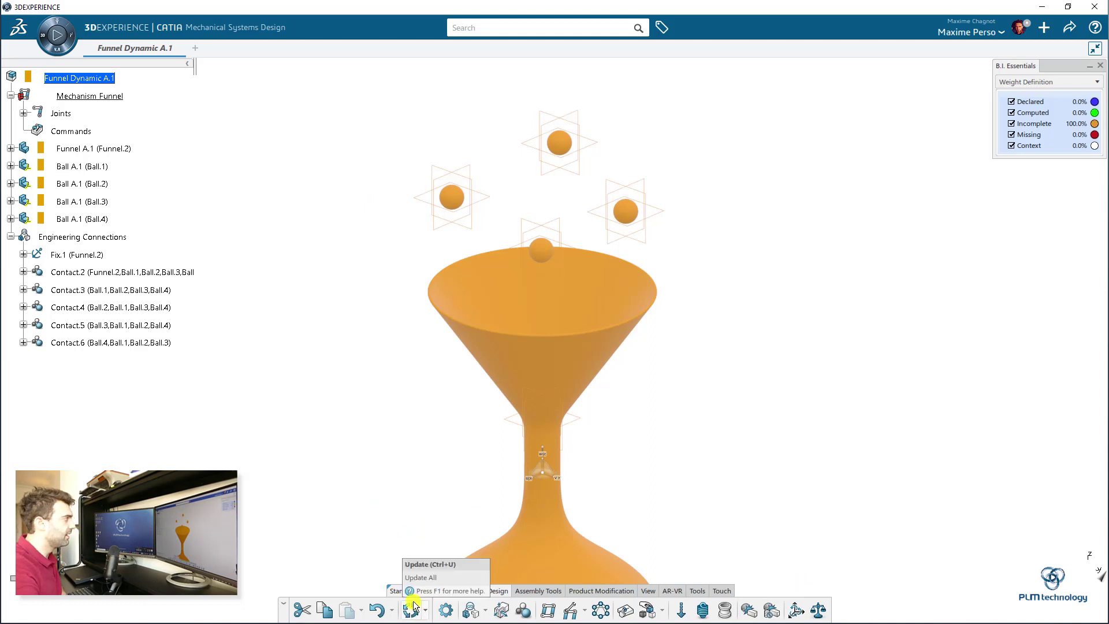
pyautogui.click(818, 610)
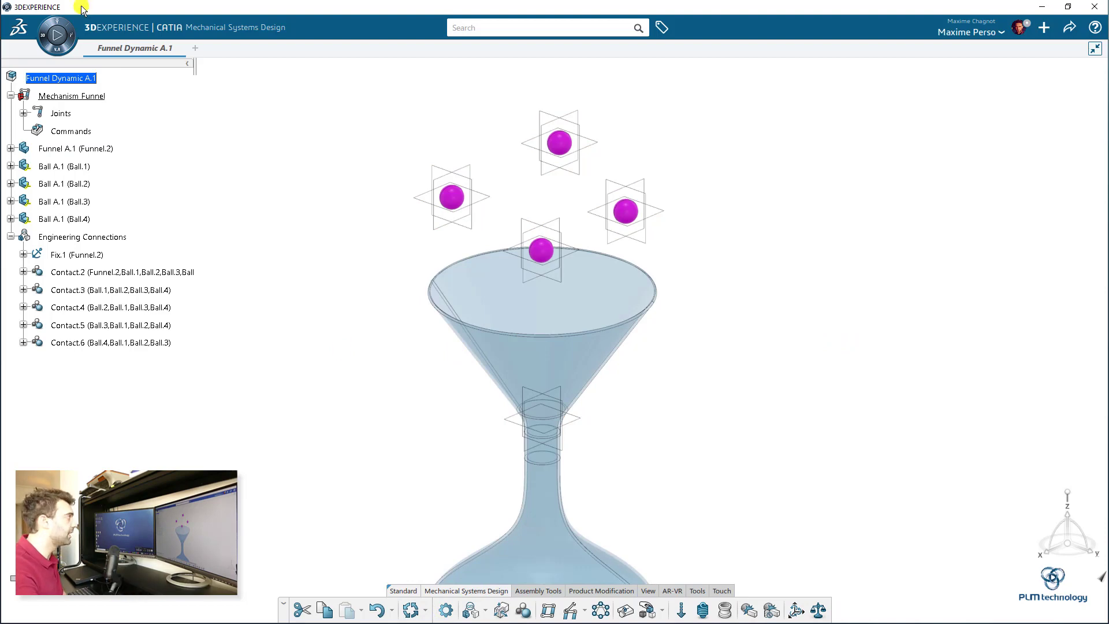
# Step: Search the apps for "mech" and switch to Mechanical Systems Experience
pyautogui.click(42, 37)
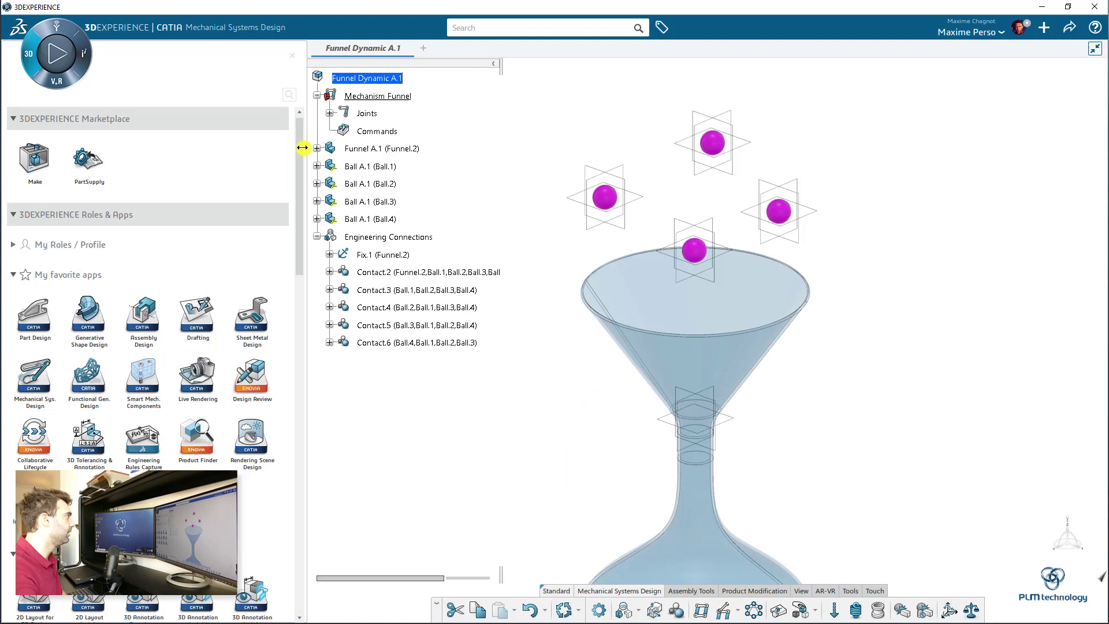
pyautogui.click(289, 96)
pyautogui.write('mech')
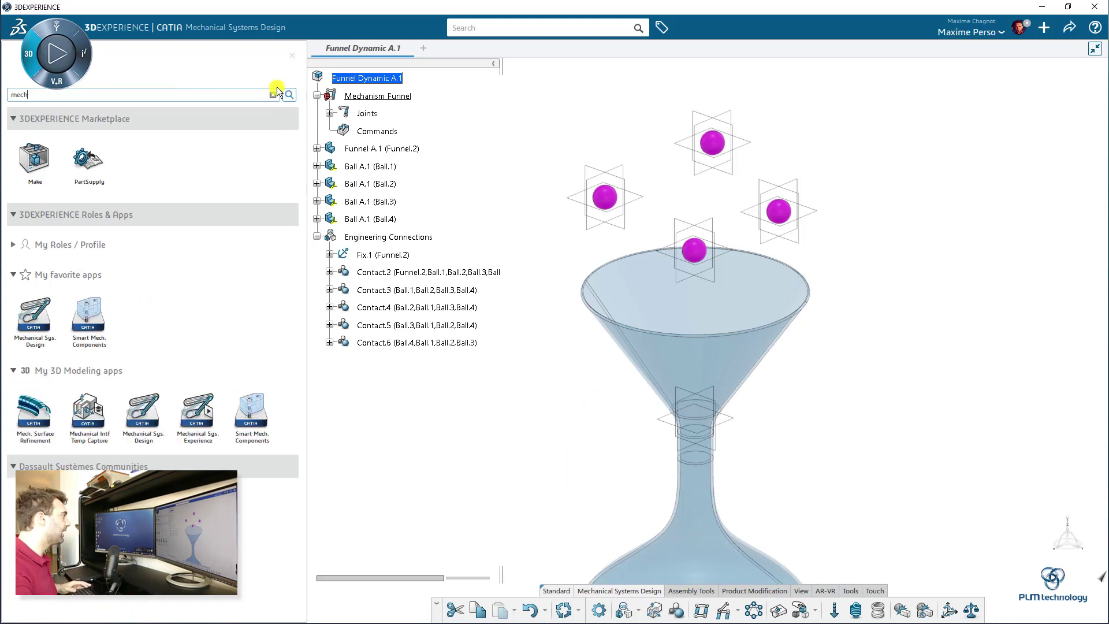
pyautogui.click(196, 412)
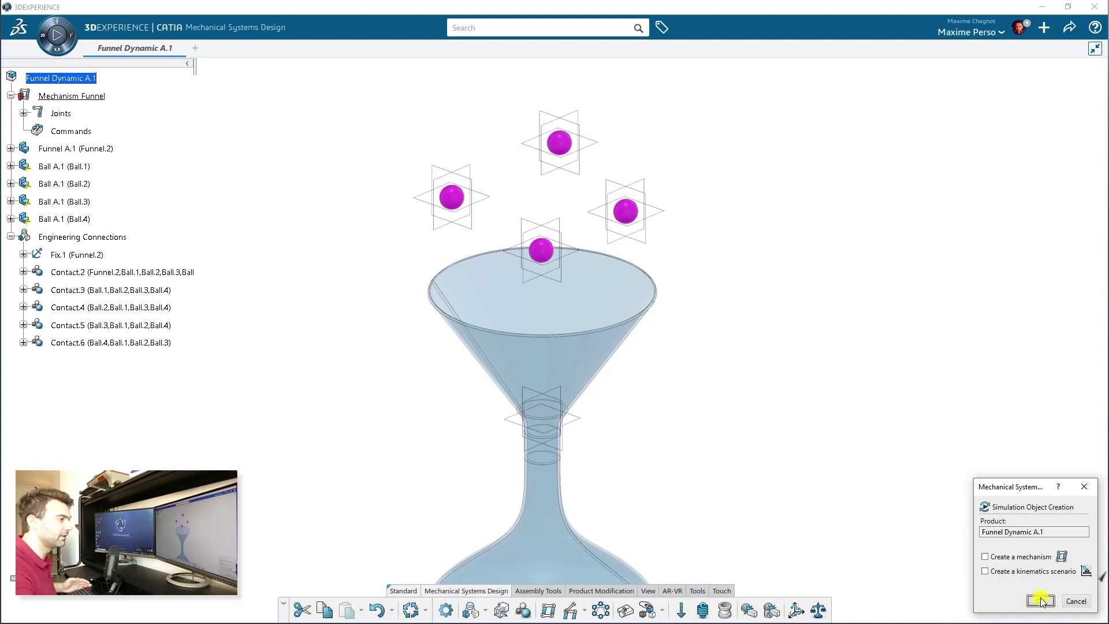
# Step: Create a kinematics simulation of Funnel Dynamic A.1 without a new mechanism or kinematics scenario, titled "Funnel Simulation"
pyautogui.click(1039, 601)
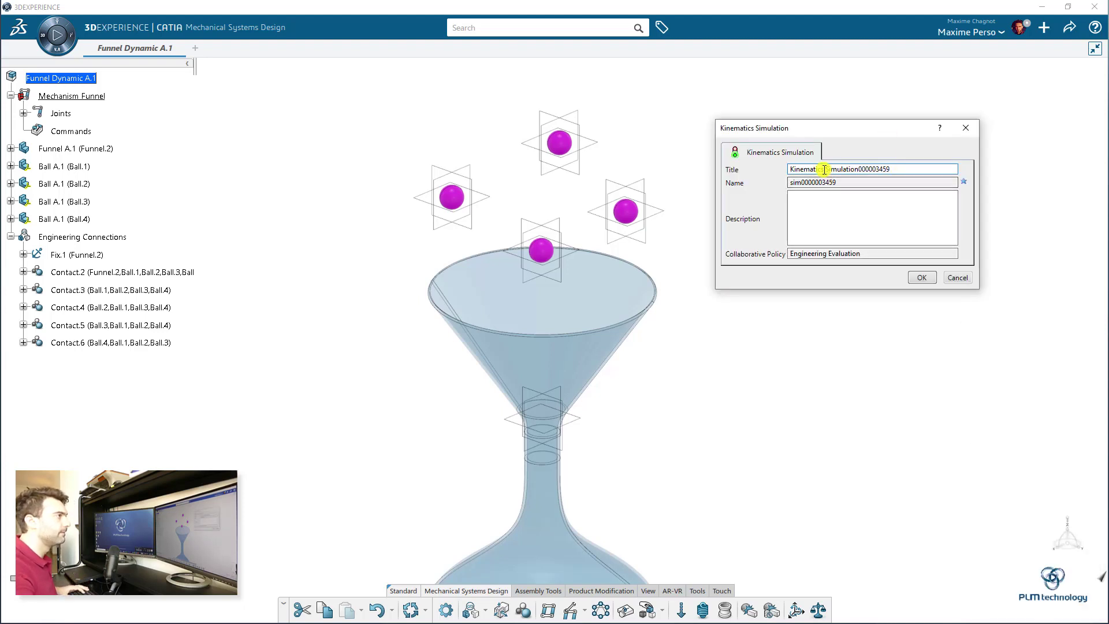
pyautogui.doubleClick(803, 169)
pyautogui.write('Funnel Simulation')
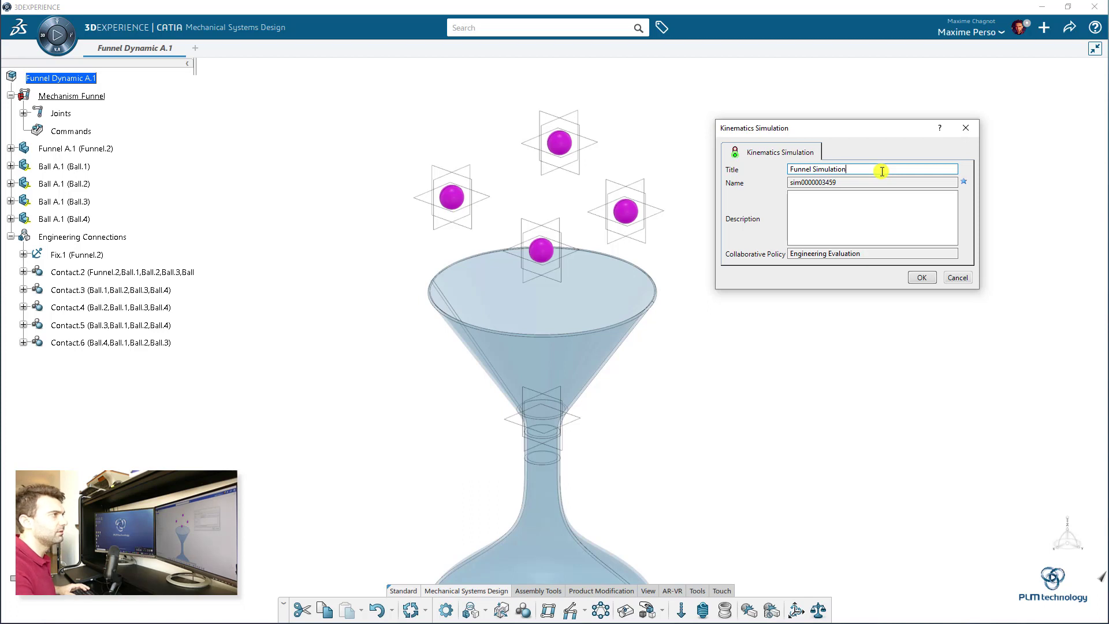
pyautogui.click(920, 277)
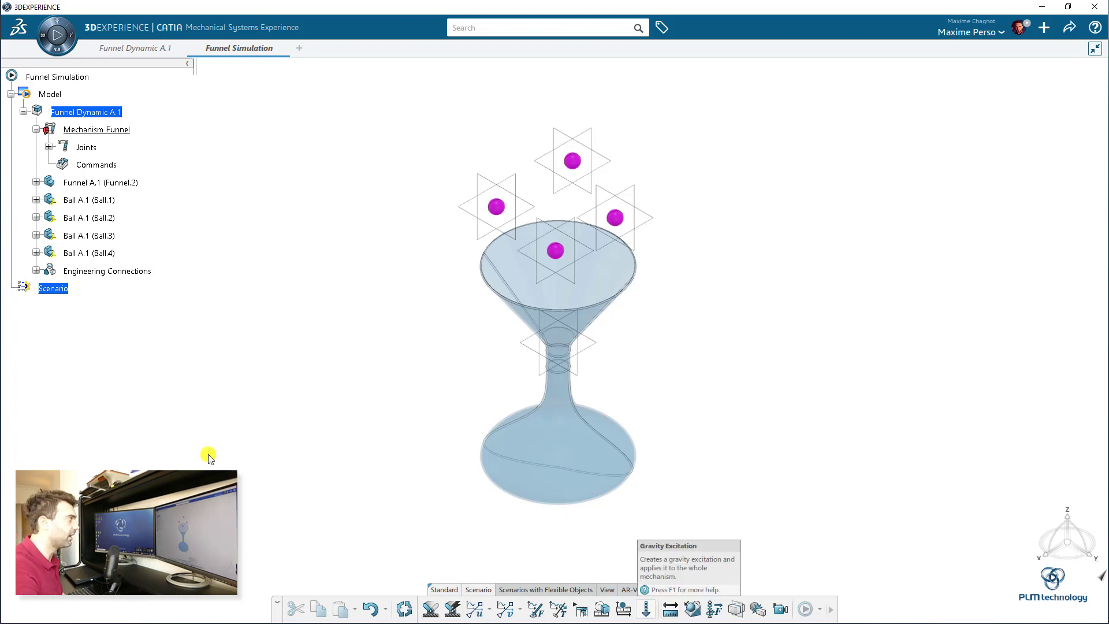
# Step: Add a gravity excitation of -9.81 m/s² along Z and expand the scenario's Excitations
pyautogui.click(647, 610)
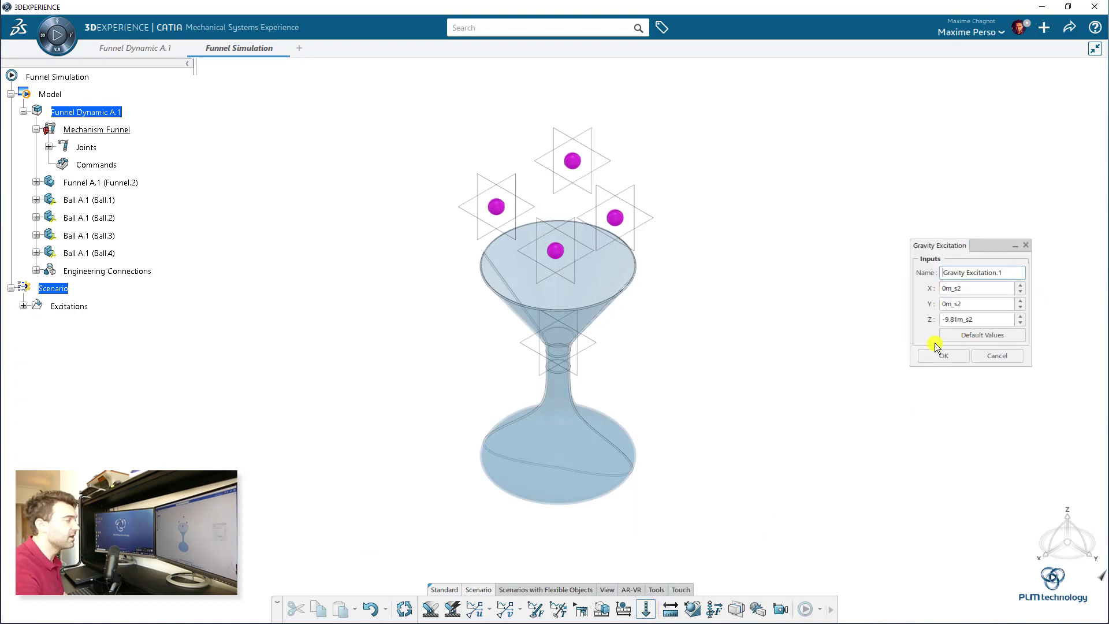
pyautogui.click(947, 355)
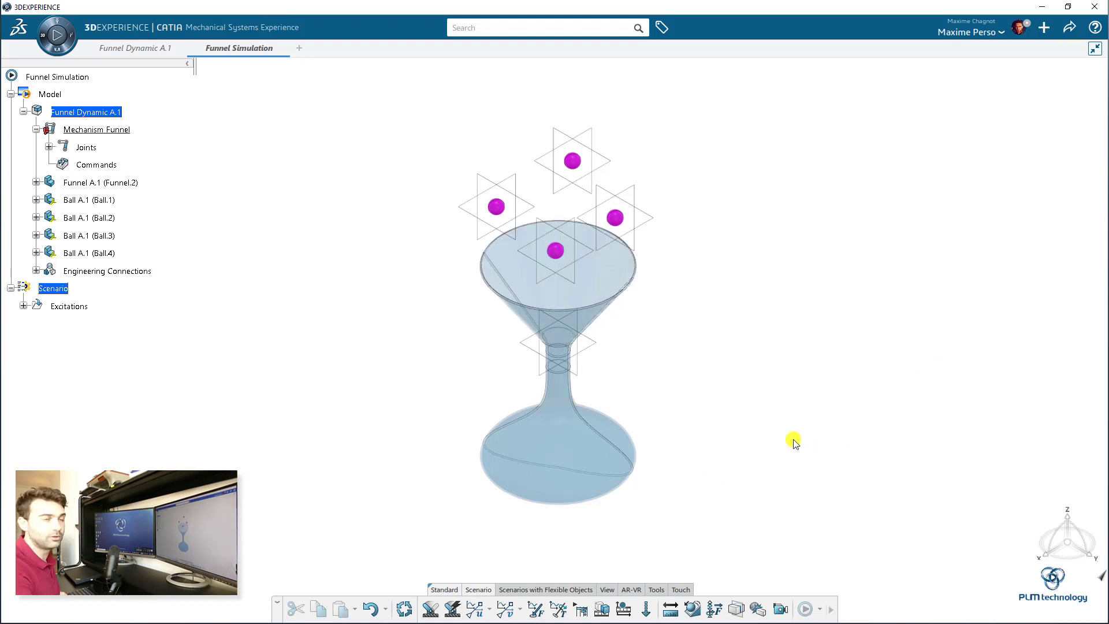
pyautogui.click(23, 305)
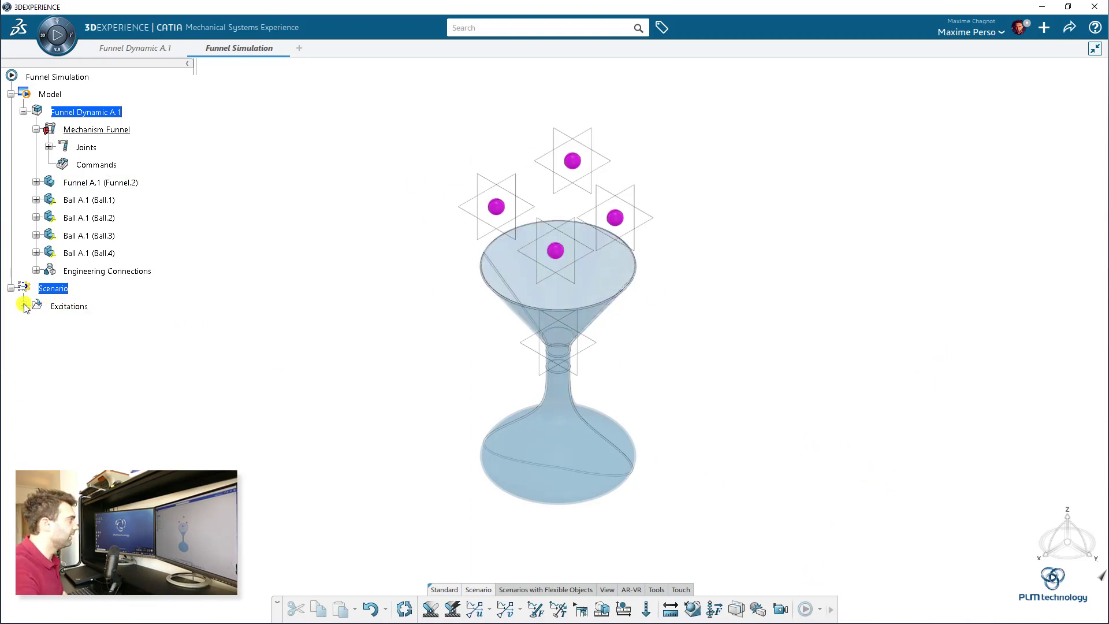
# Step: Start a dynamics scenario that references Gravity Excitation.1 and set its end time to 1 s
pyautogui.click(453, 610)
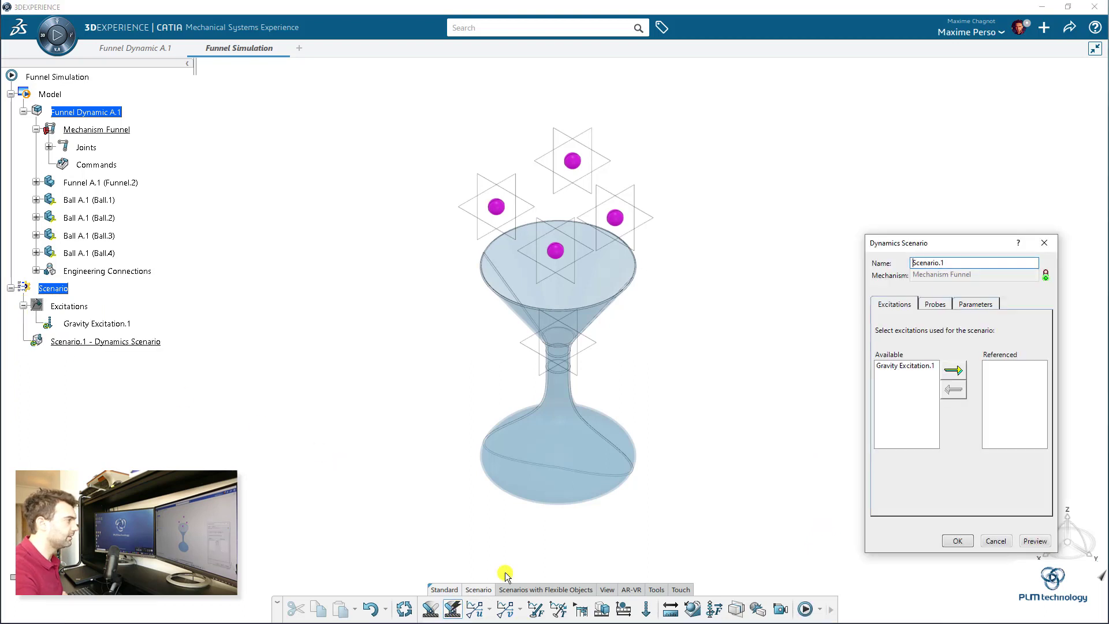
pyautogui.click(947, 372)
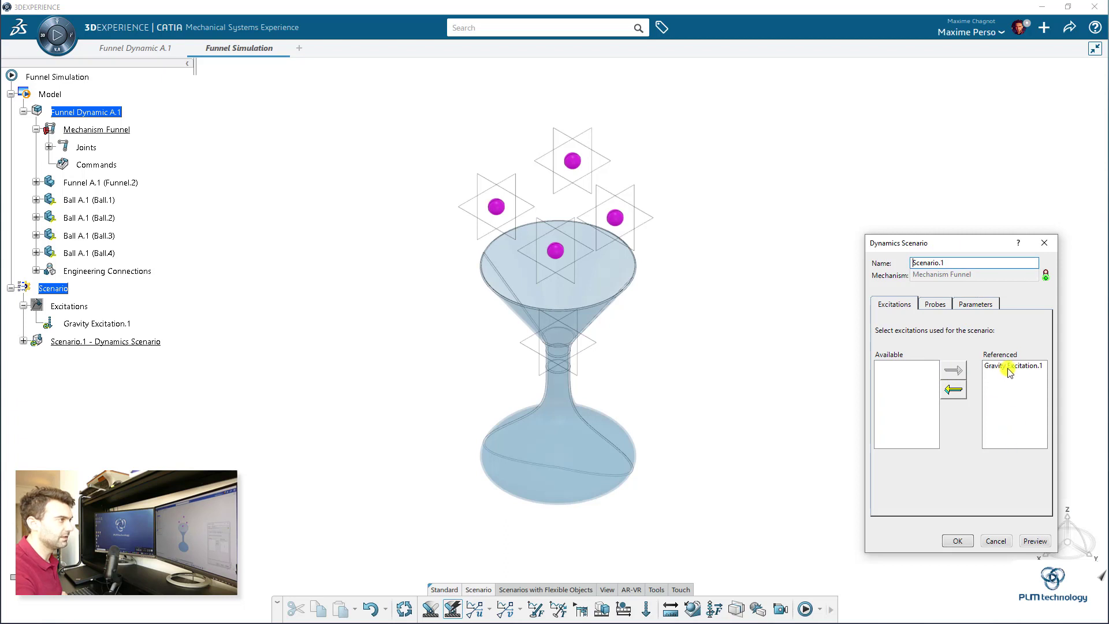
pyautogui.click(967, 305)
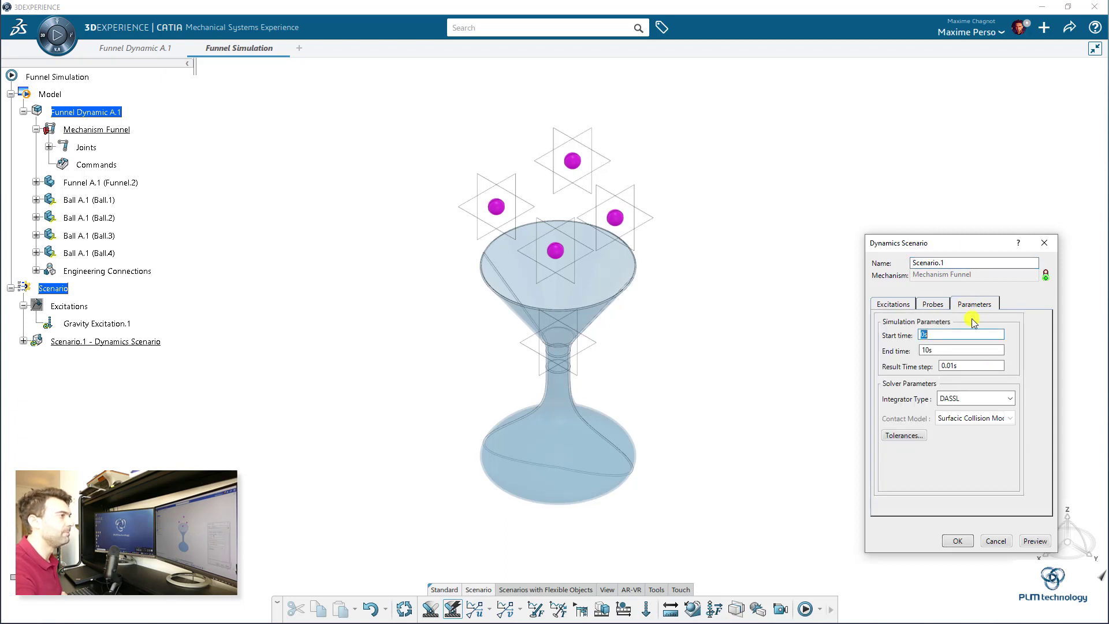
pyautogui.doubleClick(927, 350)
pyautogui.write('1')
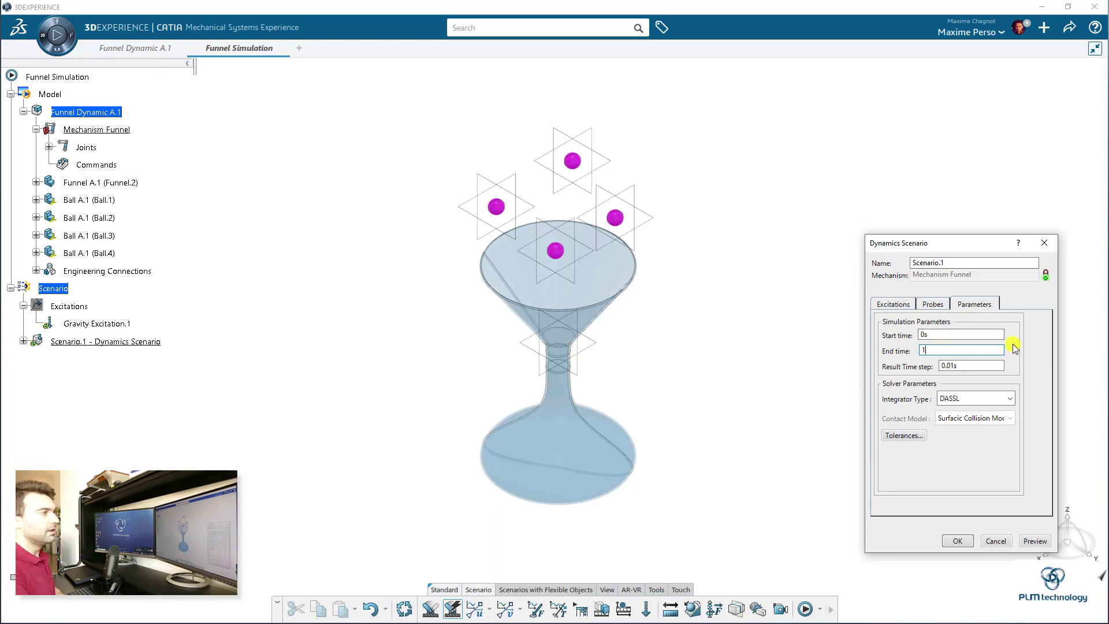
pyautogui.hotkey('shift', 'Tab')
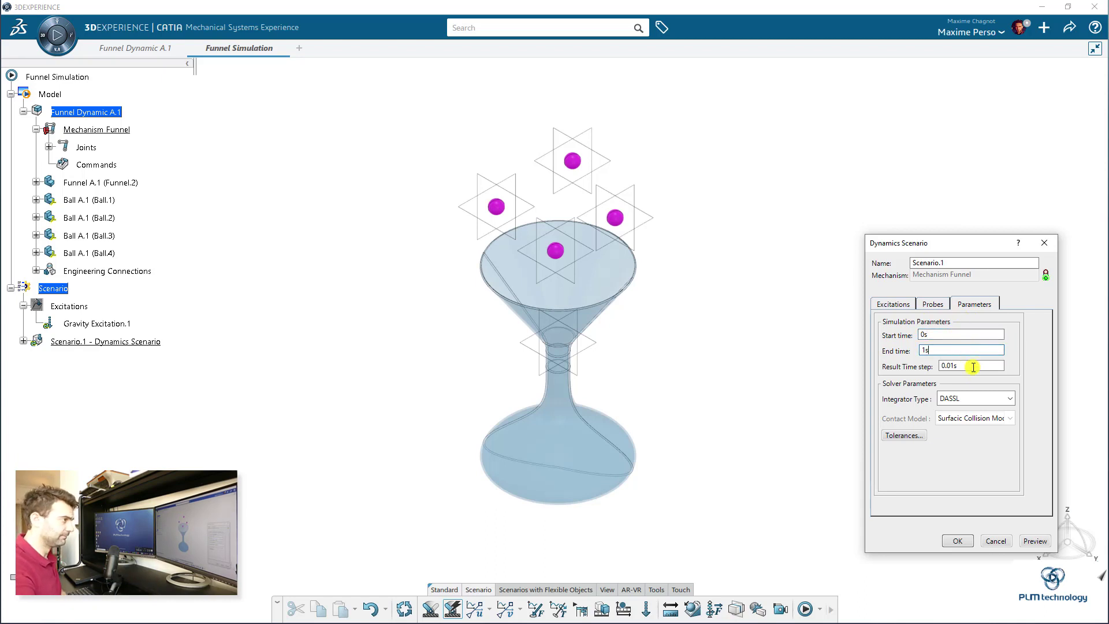
# Step: Set the scenario's integrator type to Symplectic Euler and create the dynamics scenario
pyautogui.click(979, 399)
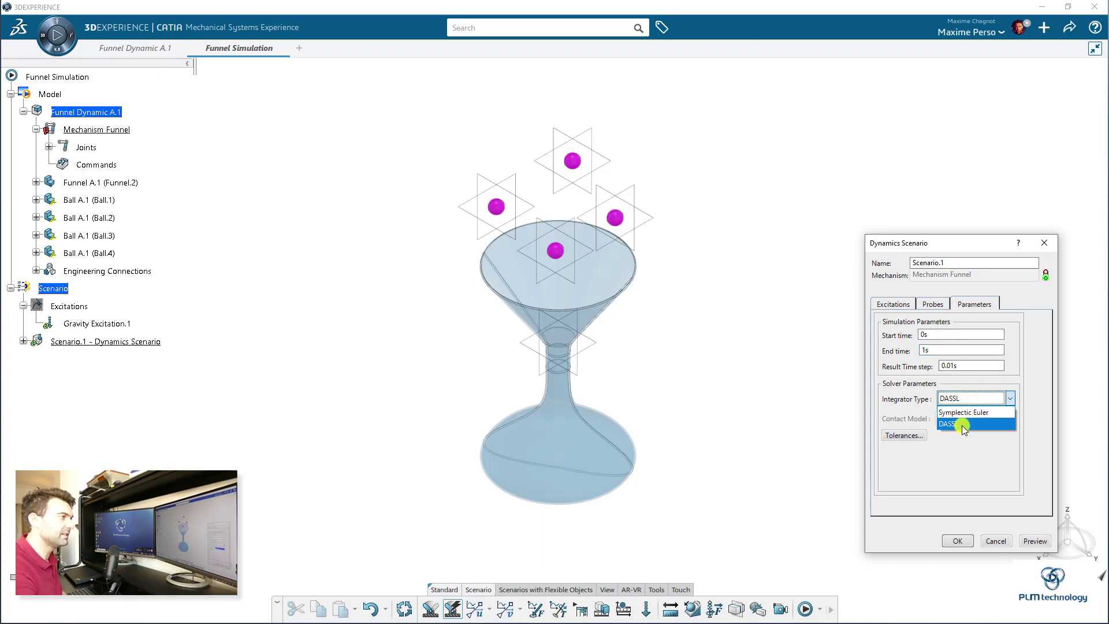
pyautogui.click(975, 411)
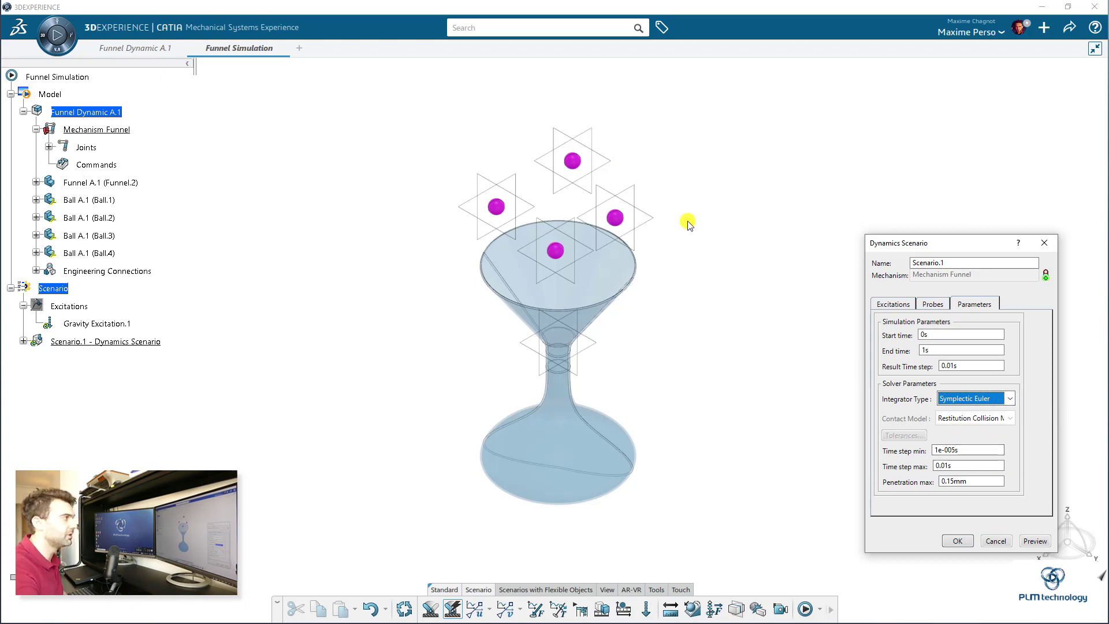
pyautogui.click(958, 541)
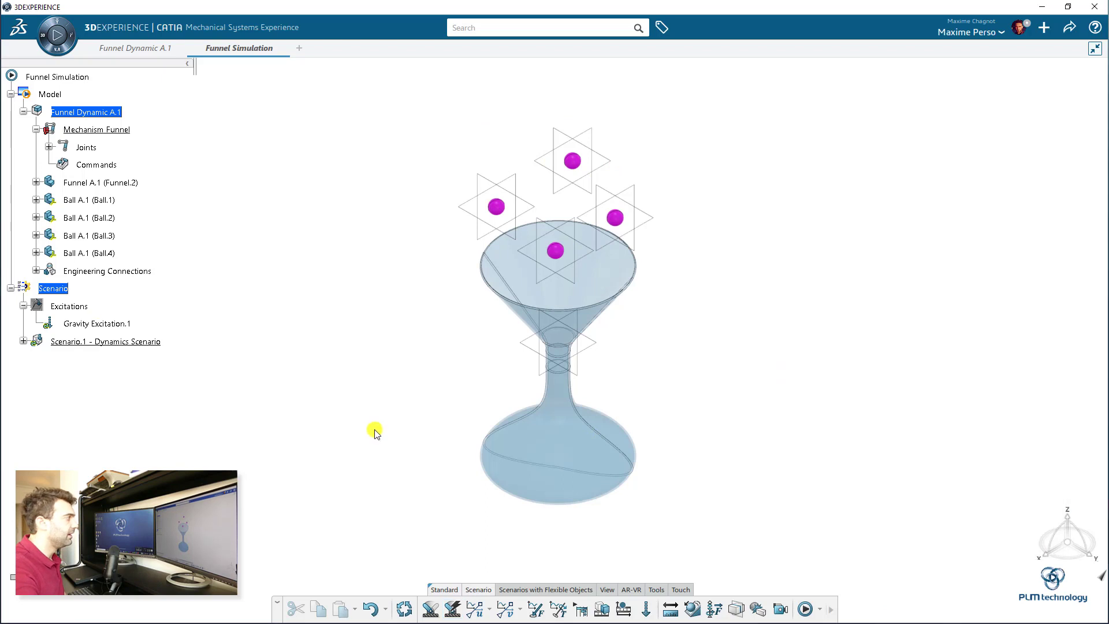
# Step: Expand Scenario.1, run its simulation and dismiss the Incident Diagnosis report
pyautogui.click(23, 342)
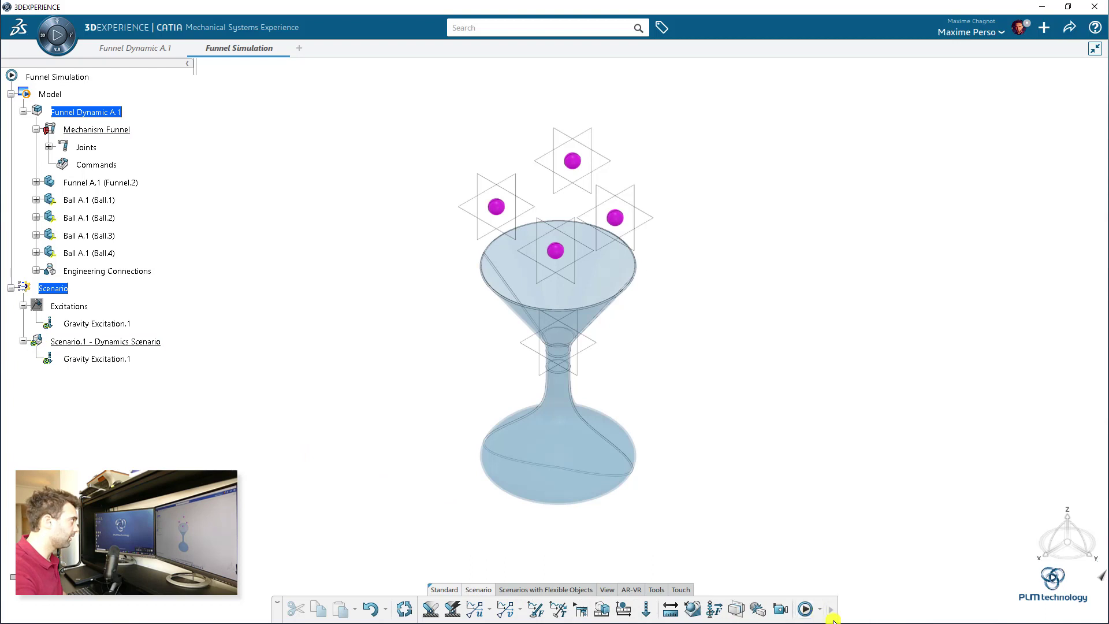
pyautogui.click(807, 610)
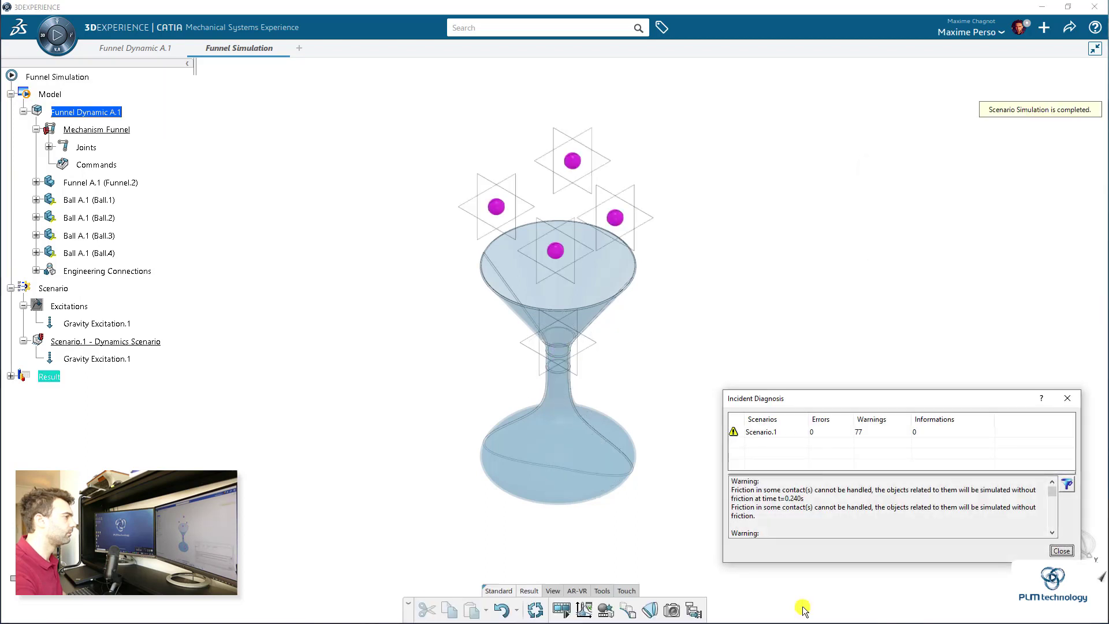
pyautogui.click(1062, 550)
# Step: Expand the Result node and play back the result of Scenario.1
pyautogui.moveTo(478, 436); pyautogui.dragTo(434, 375, button='middle')
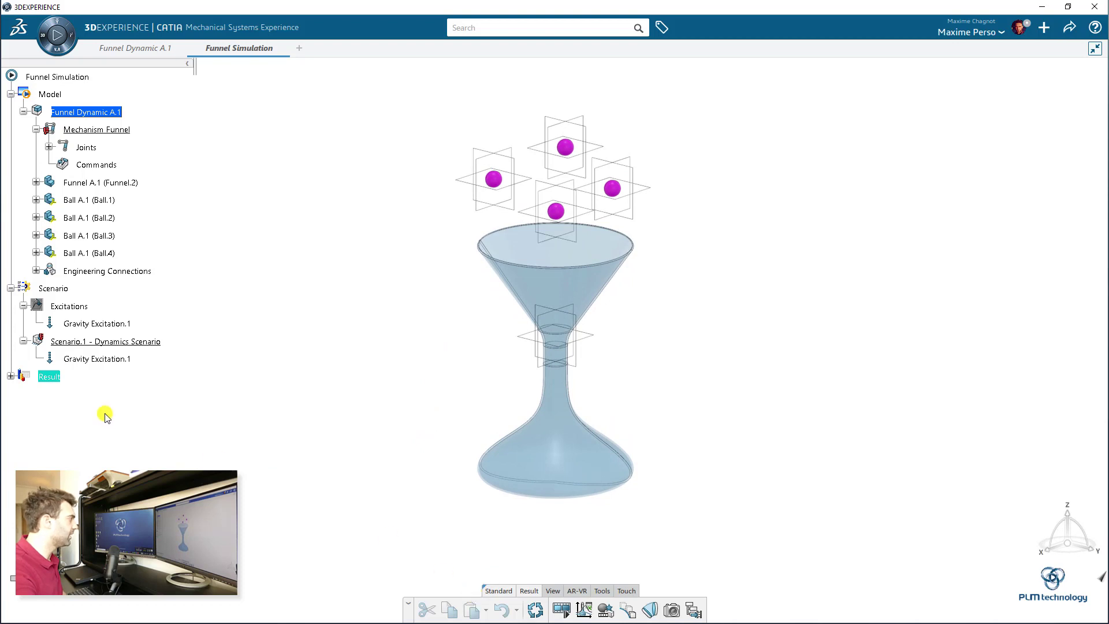
pyautogui.click(10, 377)
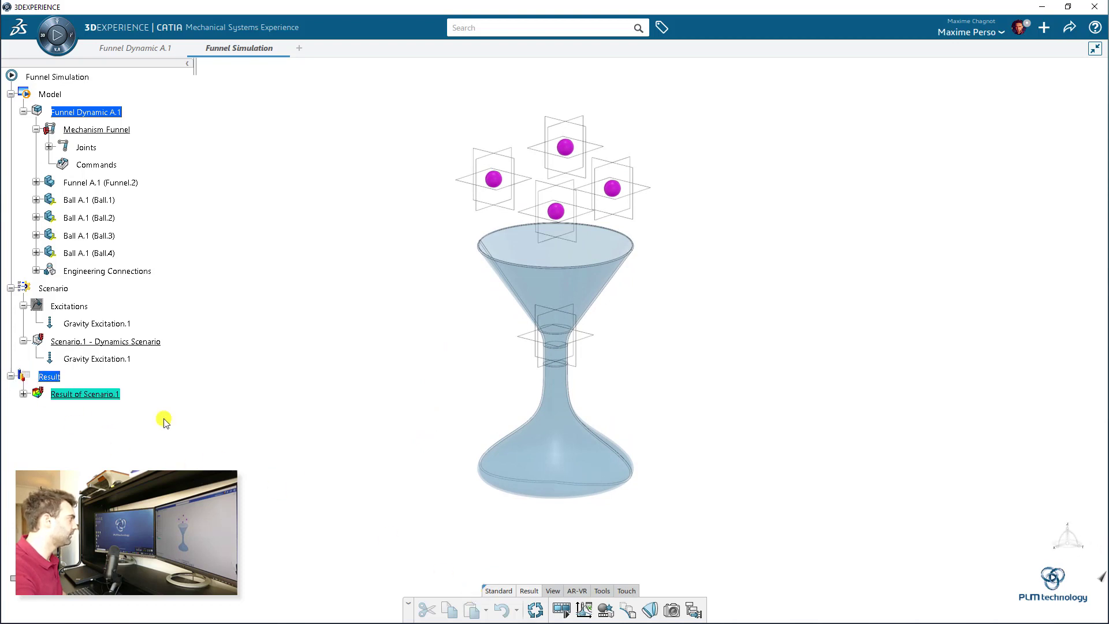
pyautogui.click(557, 609)
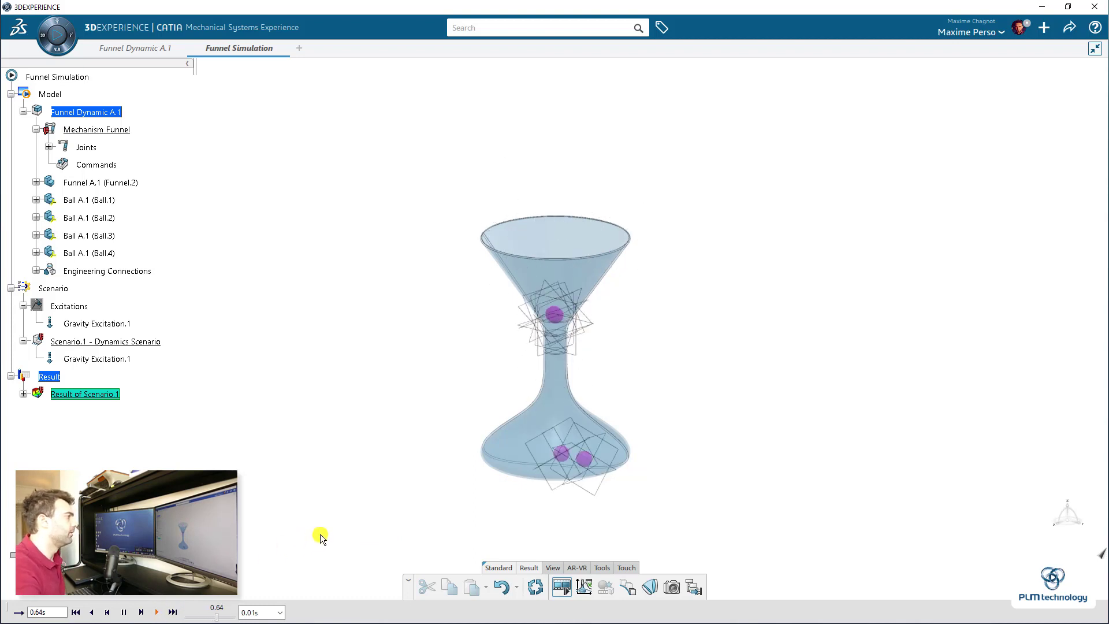
# Step: Examine from several angles how the balls move and settle inside the funnel during the result playback
pyautogui.moveTo(564, 404); pyautogui.dragTo(565, 297, button='middle')
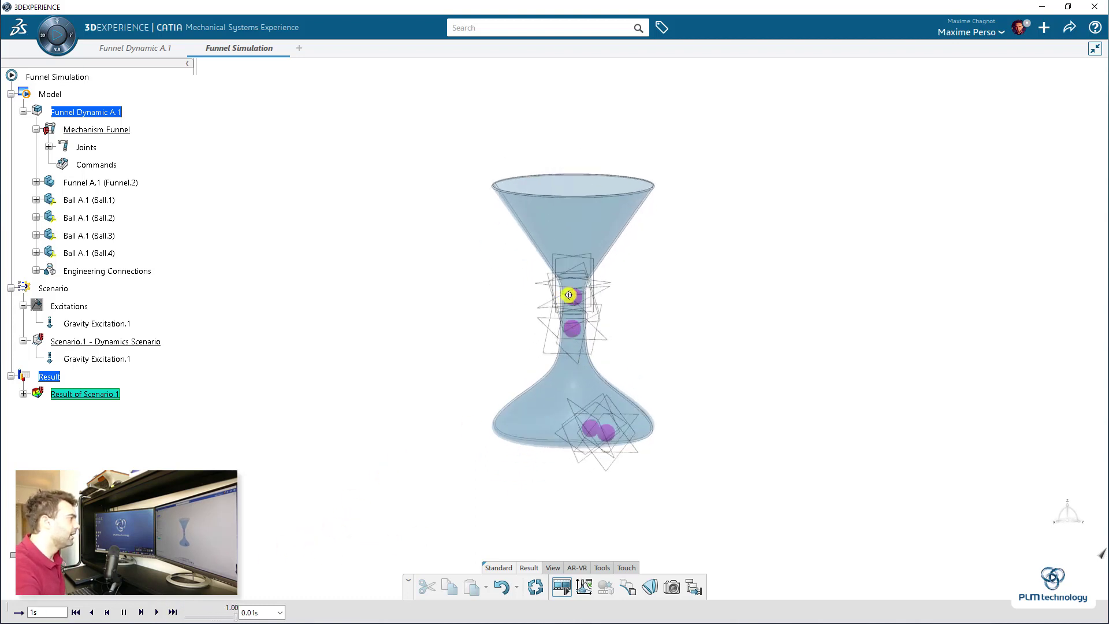
pyautogui.scroll(6, 728, 298)
pyautogui.moveTo(393, 330); pyautogui.dragTo(631, 262, button='middle')
pyautogui.moveTo(552, 237); pyautogui.dragTo(542, 322, button='middle')
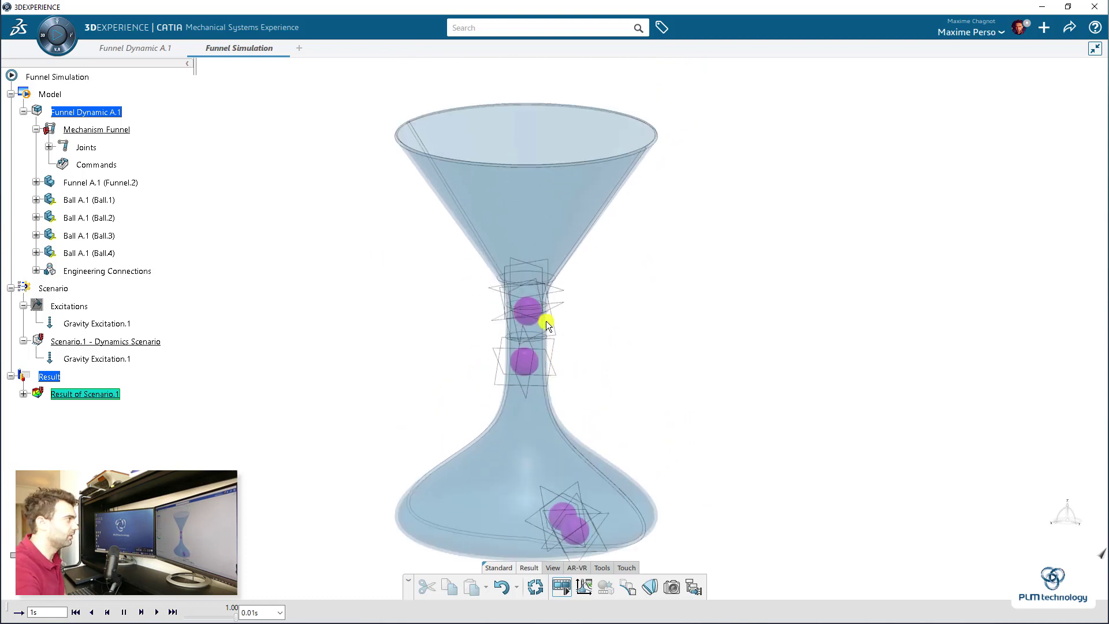
pyautogui.moveTo(643, 418); pyautogui.dragTo(508, 439, button='middle')
pyautogui.moveTo(425, 448)
pyautogui.mouseDown(button='middle')
pyautogui.moveTo(421, 426)
pyautogui.moveTo(425, 465)
pyautogui.mouseUp(button='middle')
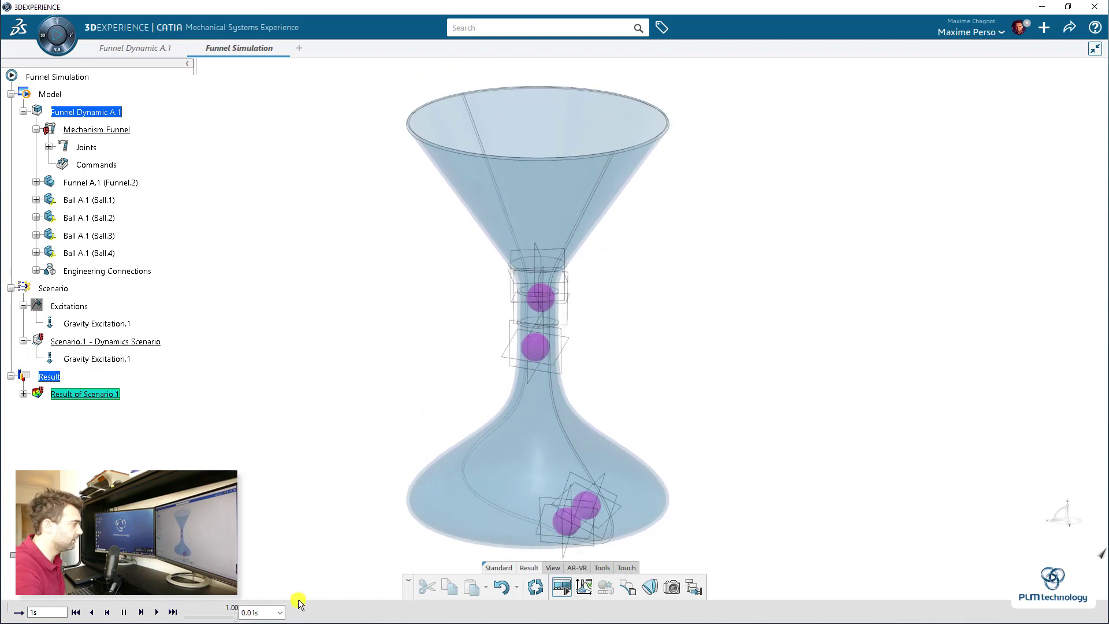
pyautogui.moveTo(233, 617)
pyautogui.mouseDown()
pyautogui.moveTo(218, 612)
pyautogui.moveTo(238, 615)
pyautogui.mouseUp()
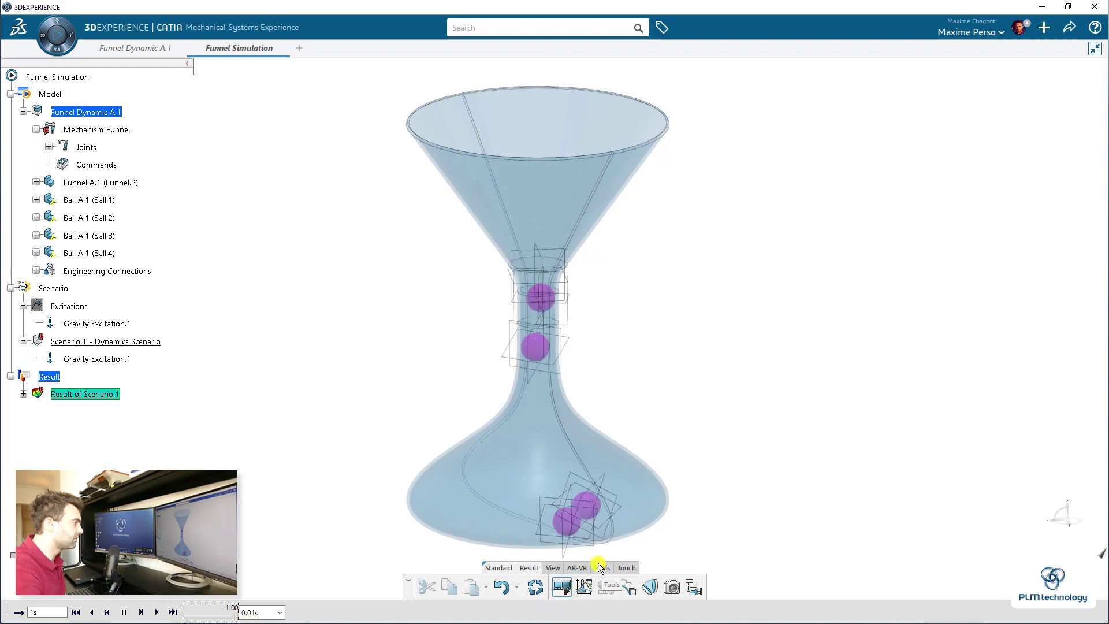
# Step: Apply a customized view mode with half visible smooth edges and Gouraud shading, without wires, axes and points
pyautogui.click(553, 568)
pyautogui.click(663, 590)
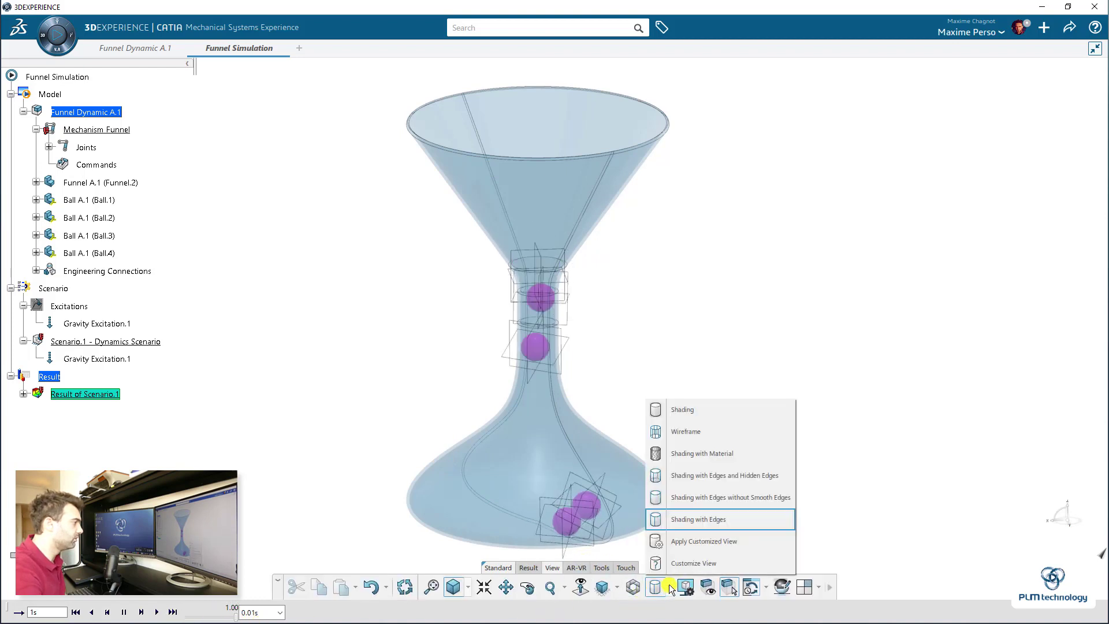
pyautogui.click(688, 567)
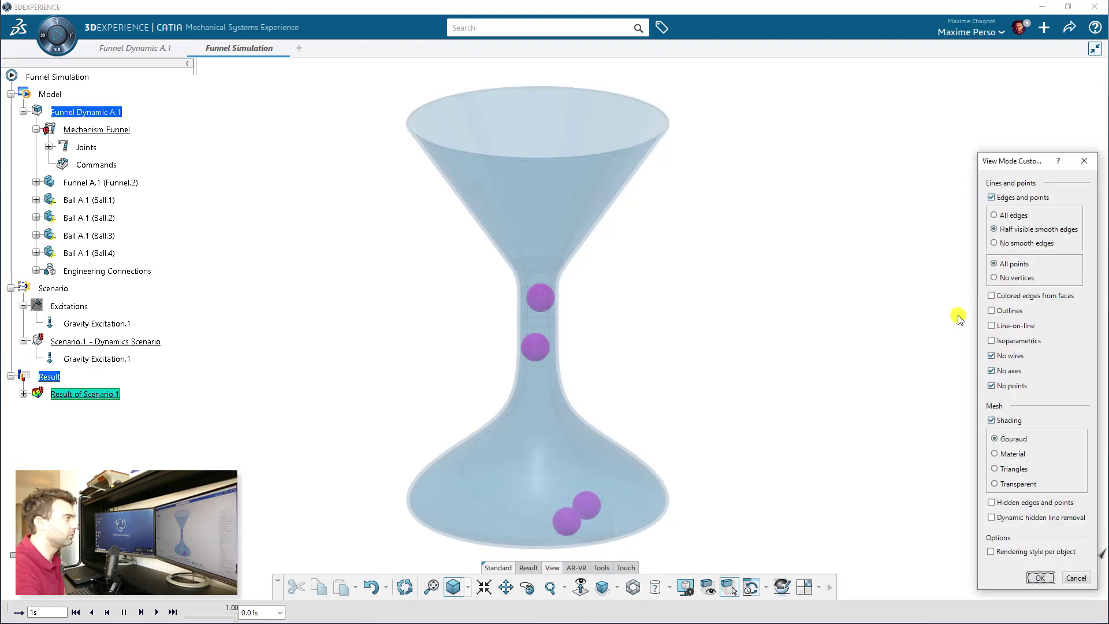
pyautogui.click(1041, 577)
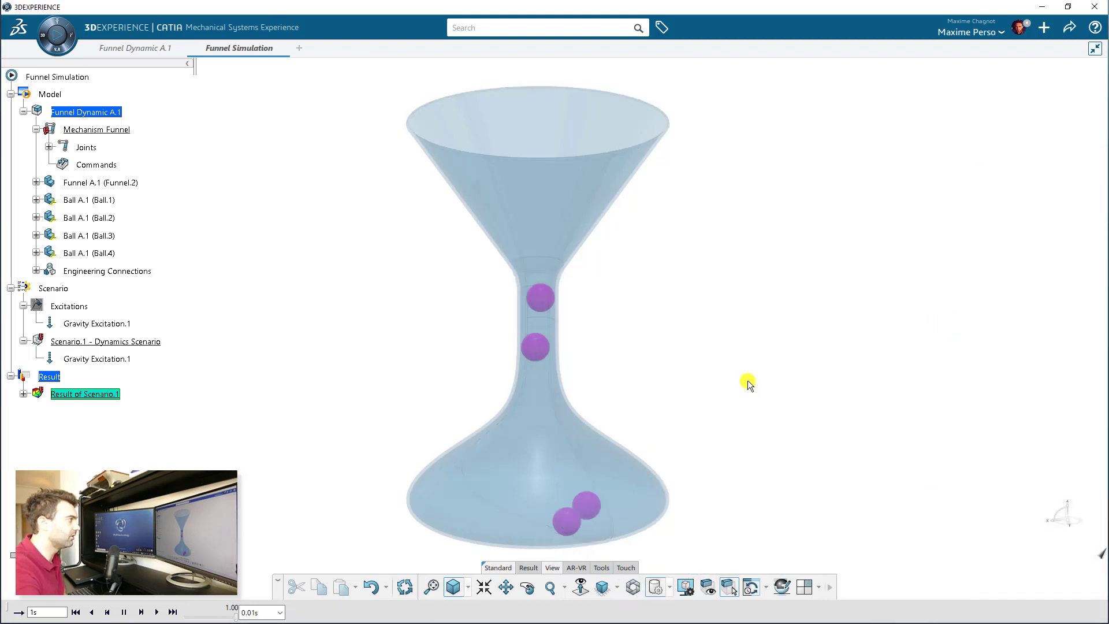
# Step: Slow the result playback to x 0.5, a step of 0.005 s
pyautogui.click(158, 611)
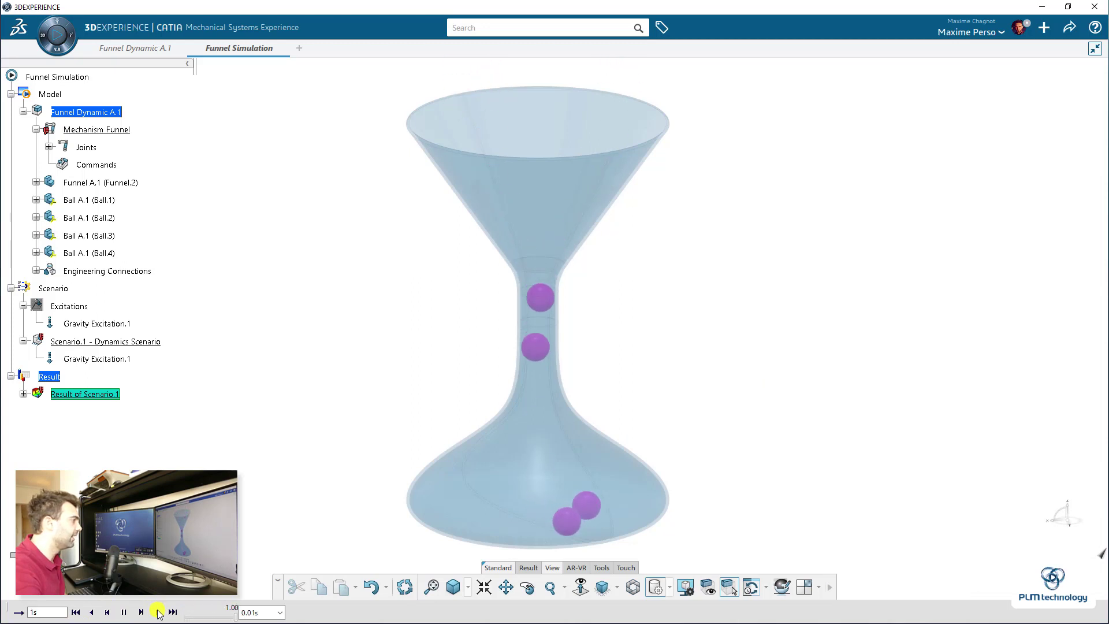
pyautogui.click(279, 613)
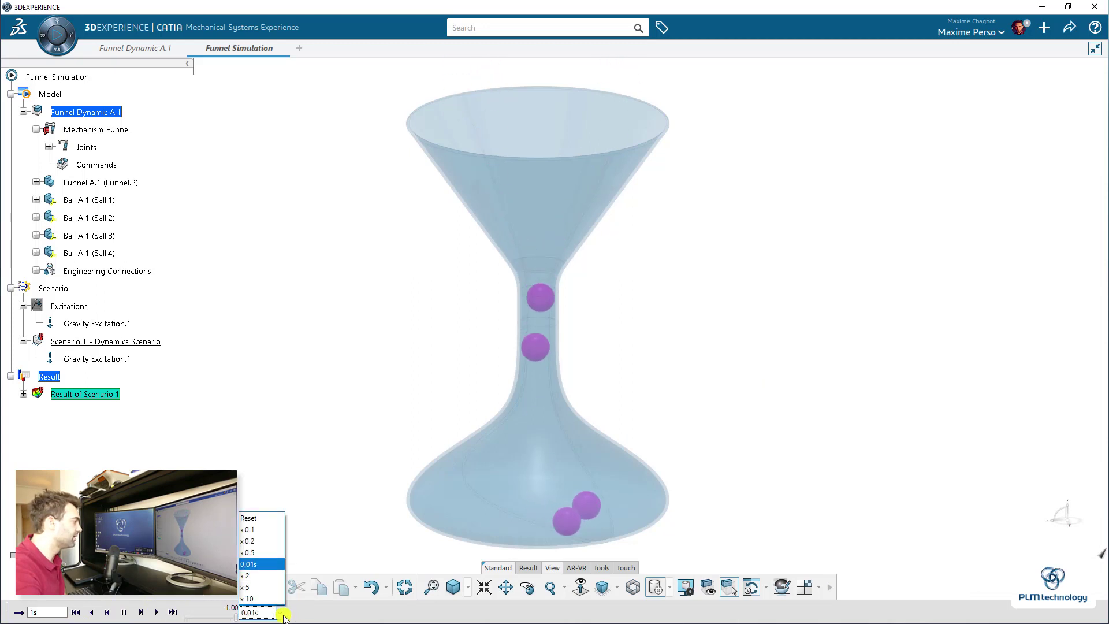
pyautogui.click(261, 552)
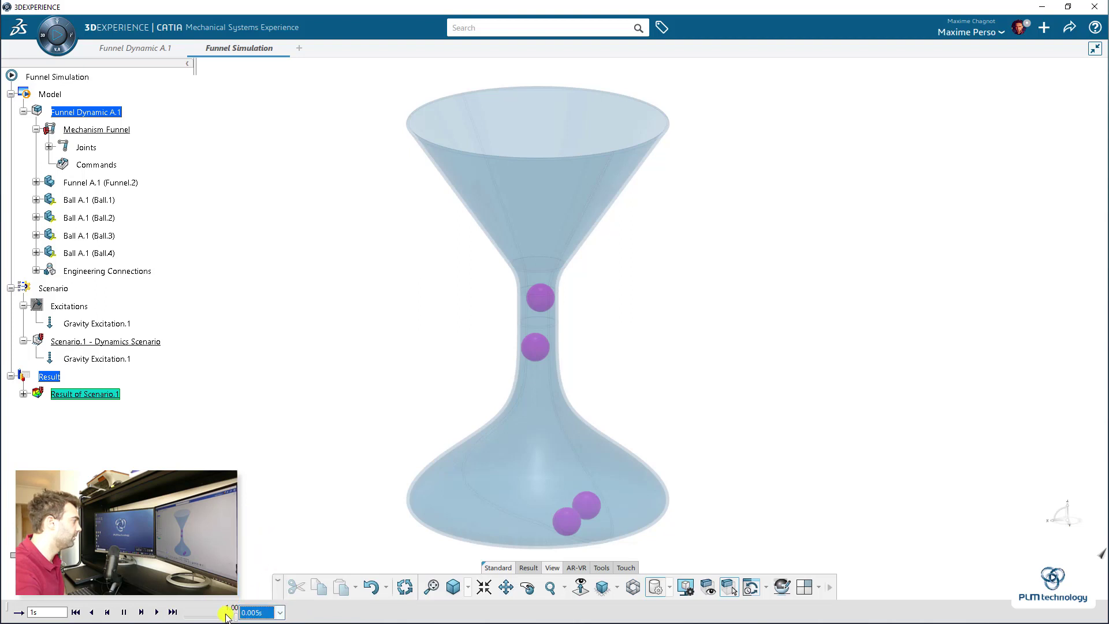
# Step: Replay the slowed result of Scenario.1 and update the mechanism
pyautogui.click(156, 613)
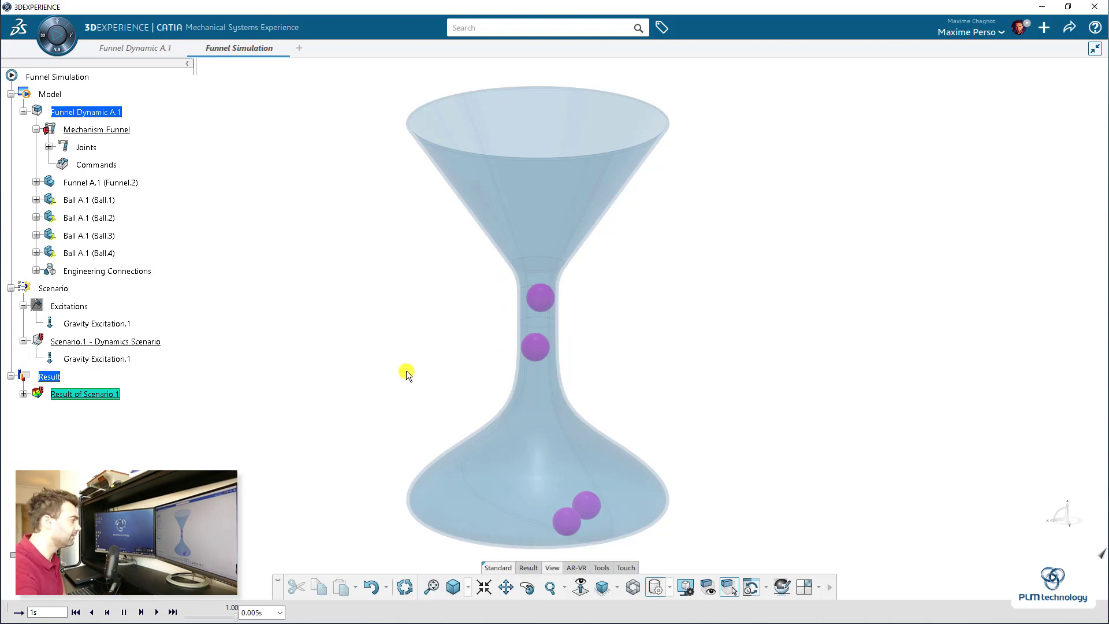
pyautogui.click(405, 587)
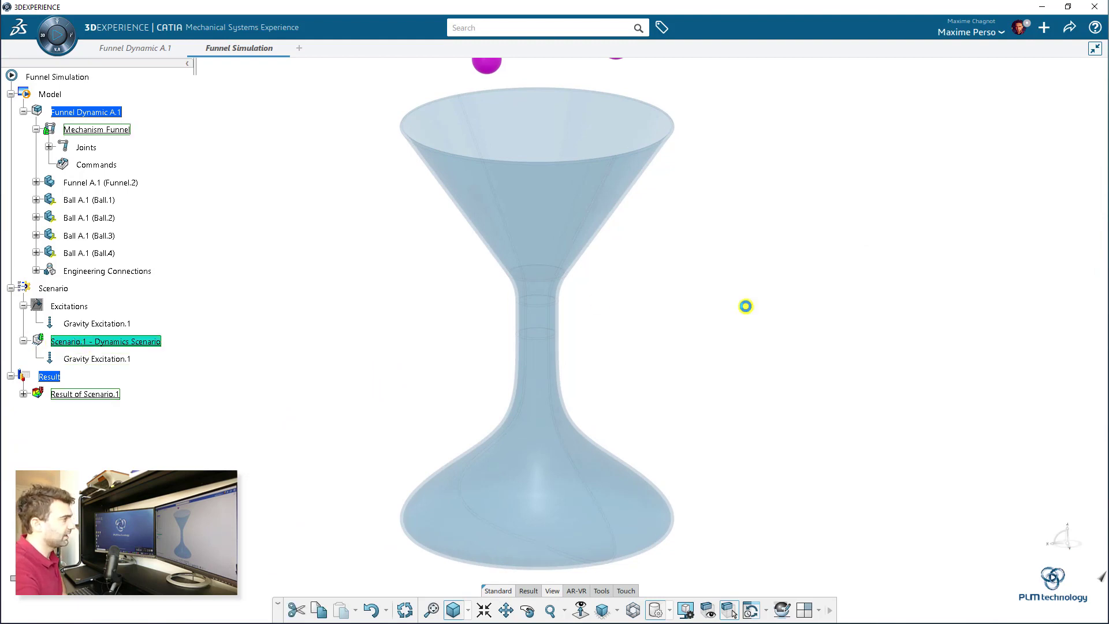
# Step: Set the simulation end time of the Scenario.1 dynamics scenario to 2 s
pyautogui.doubleClick(81, 342)
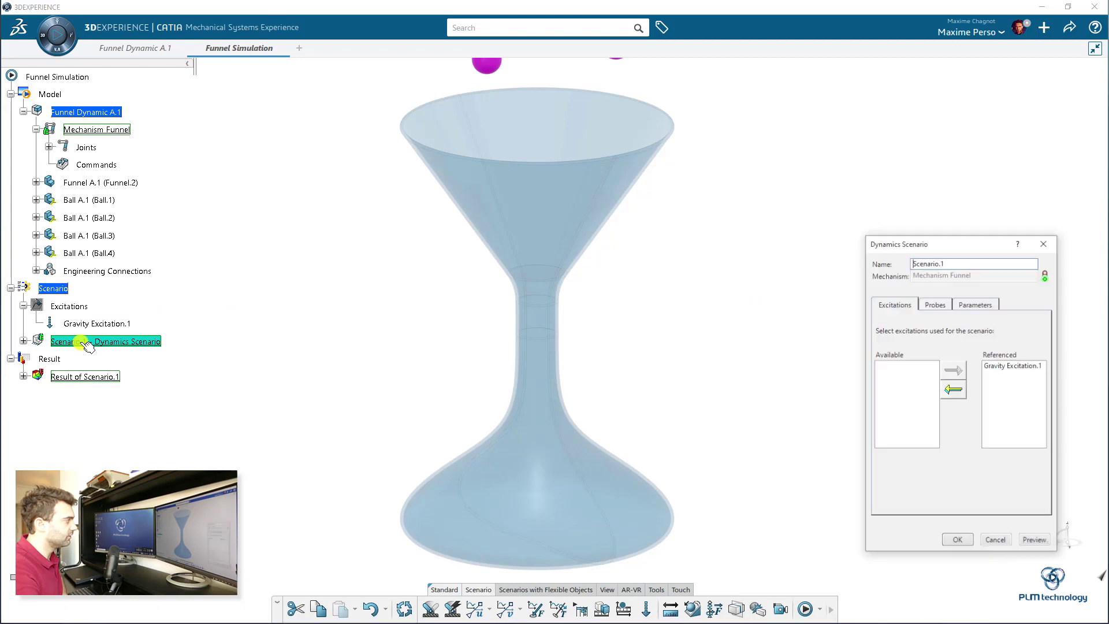
pyautogui.click(975, 304)
pyautogui.doubleClick(924, 350)
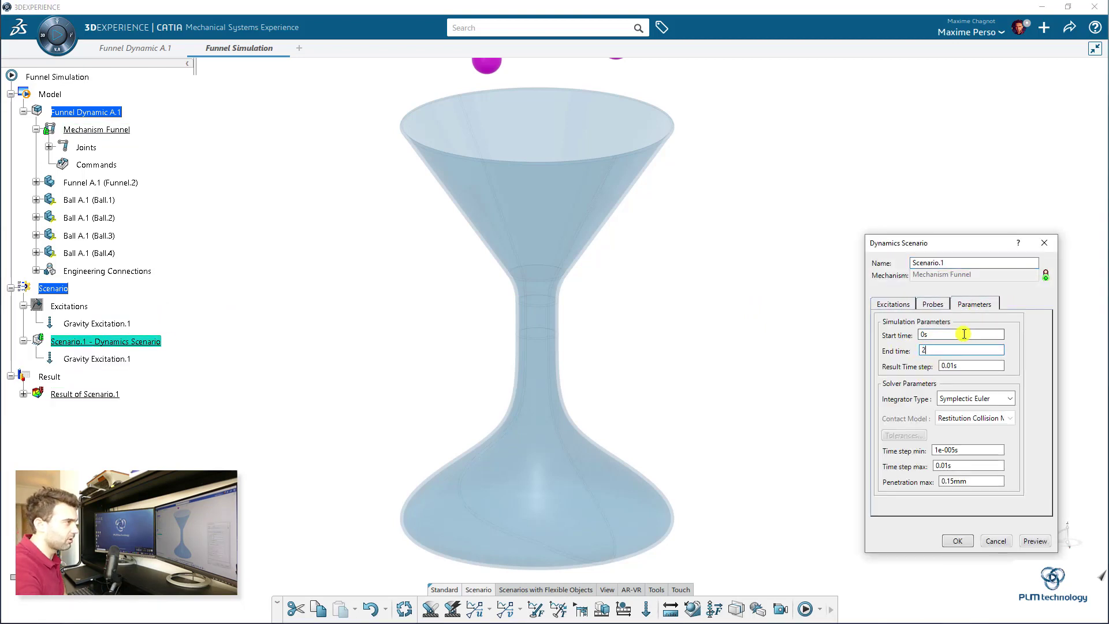
pyautogui.click(956, 542)
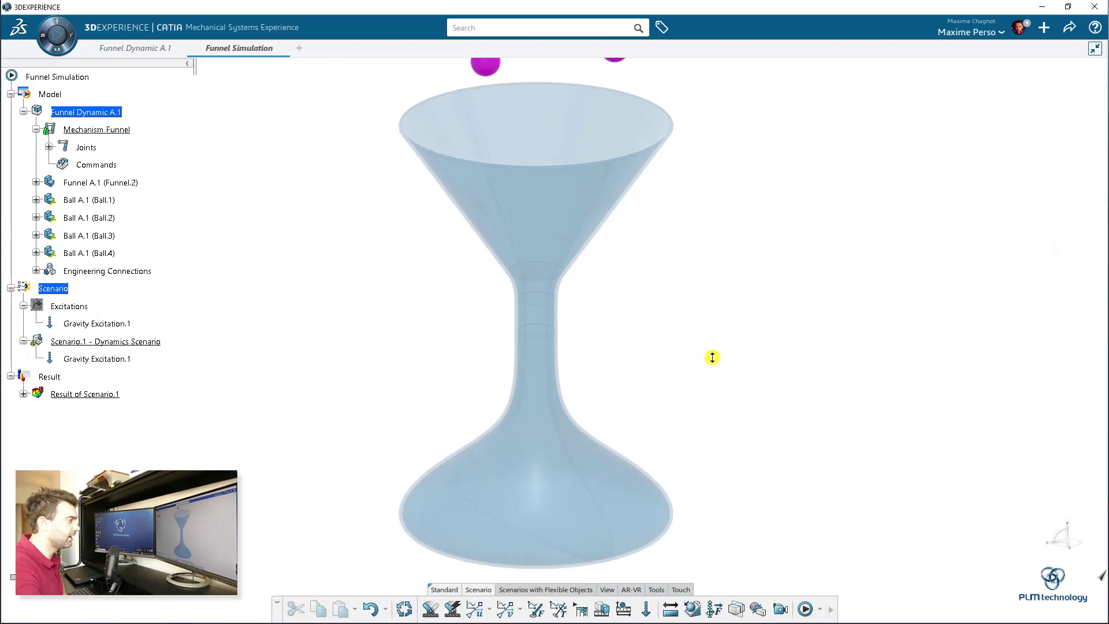
# Step: Compute and generate the results of Scenario.1 with local update and dismiss the incident diagnosis
pyautogui.moveTo(712, 357); pyautogui.dragTo(713, 383, button='middle')
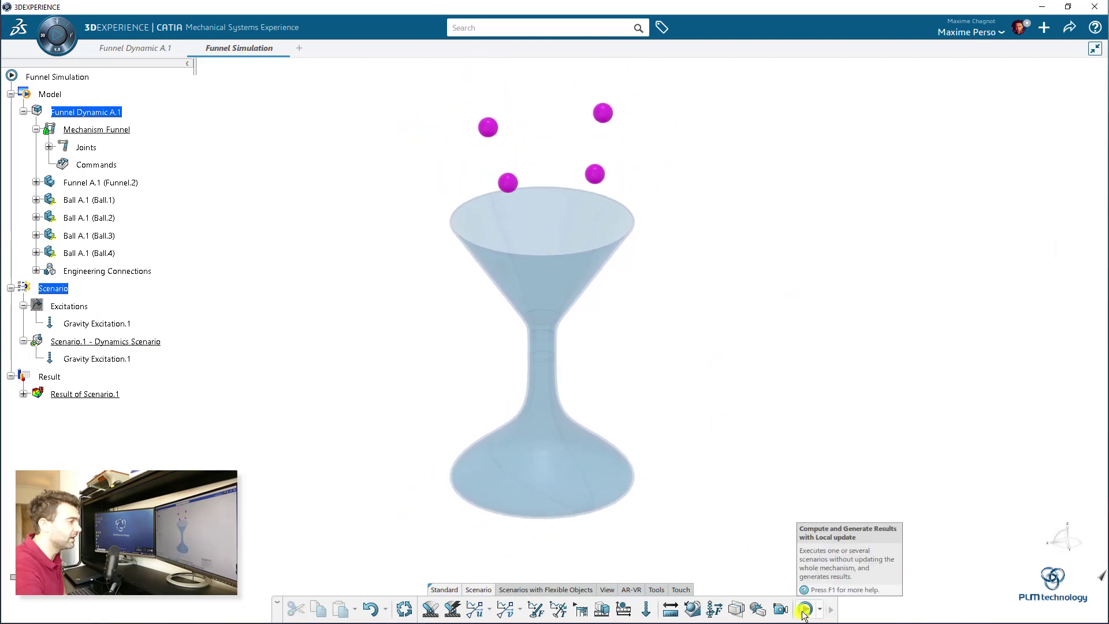
pyautogui.click(804, 609)
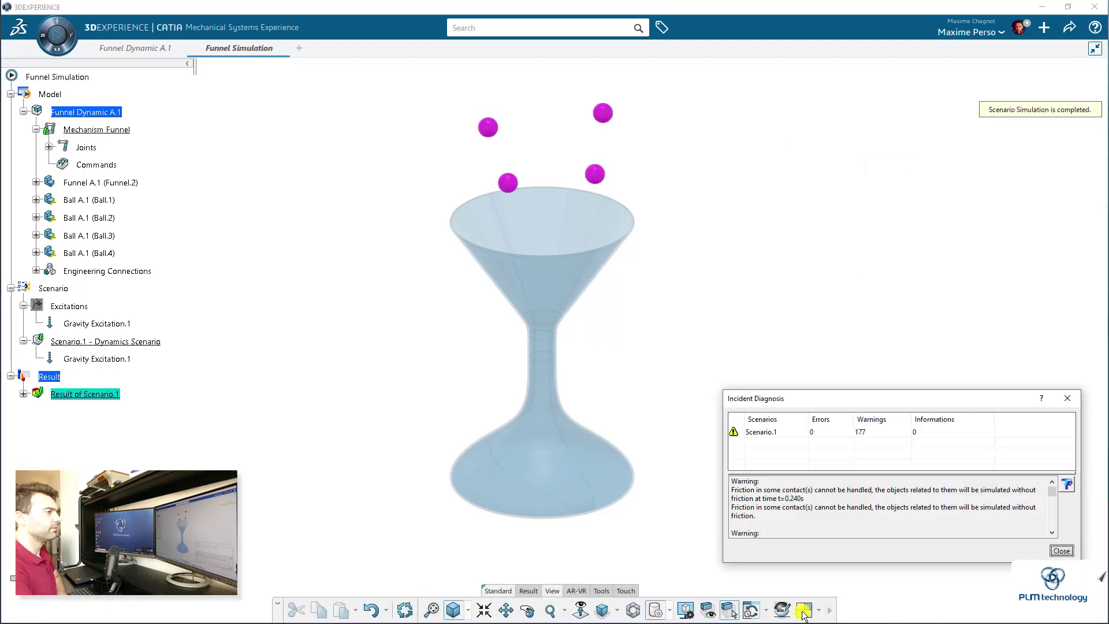
pyautogui.click(1067, 551)
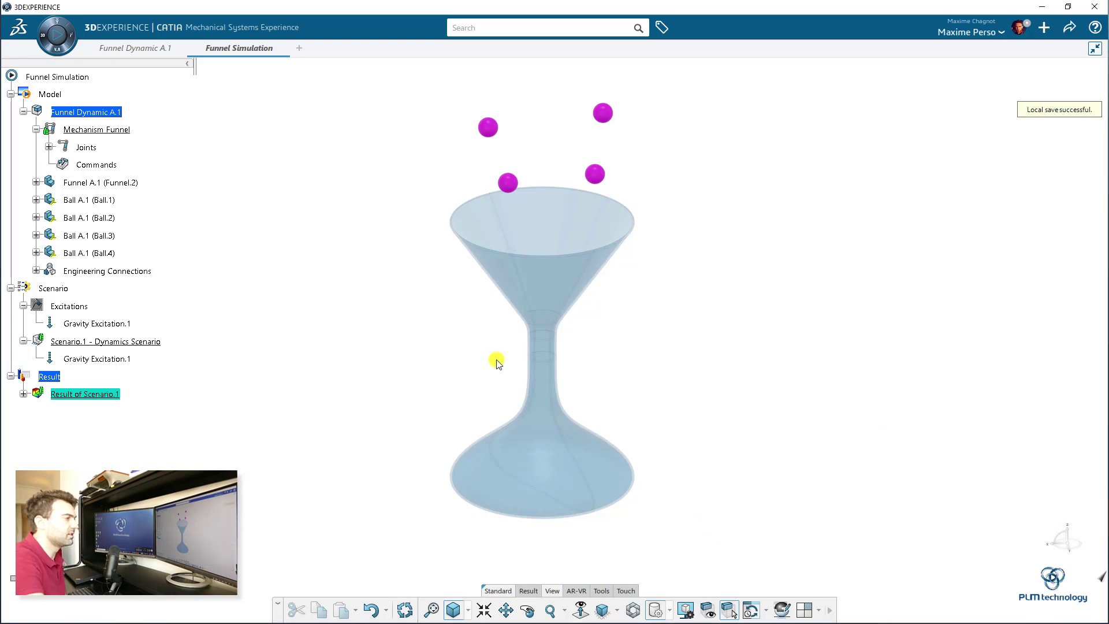
# Step: Select the Result of Scenario.1 and play it back from the start with the funnel seen from the side
pyautogui.moveTo(495, 398); pyautogui.dragTo(233, 377, button='middle')
pyautogui.click(23, 393)
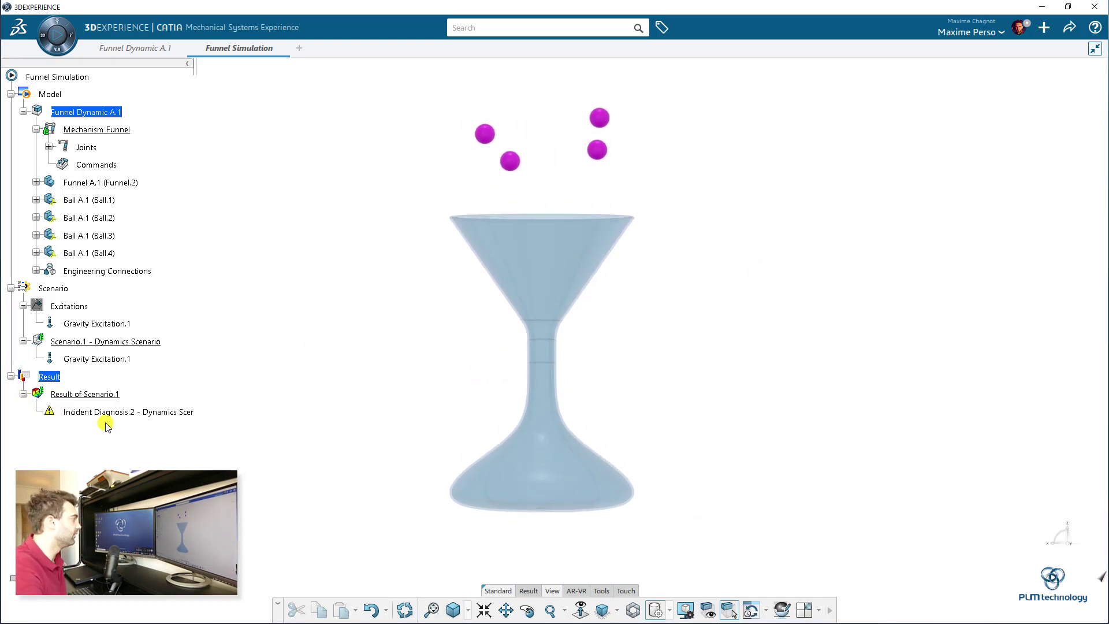
pyautogui.click(93, 394)
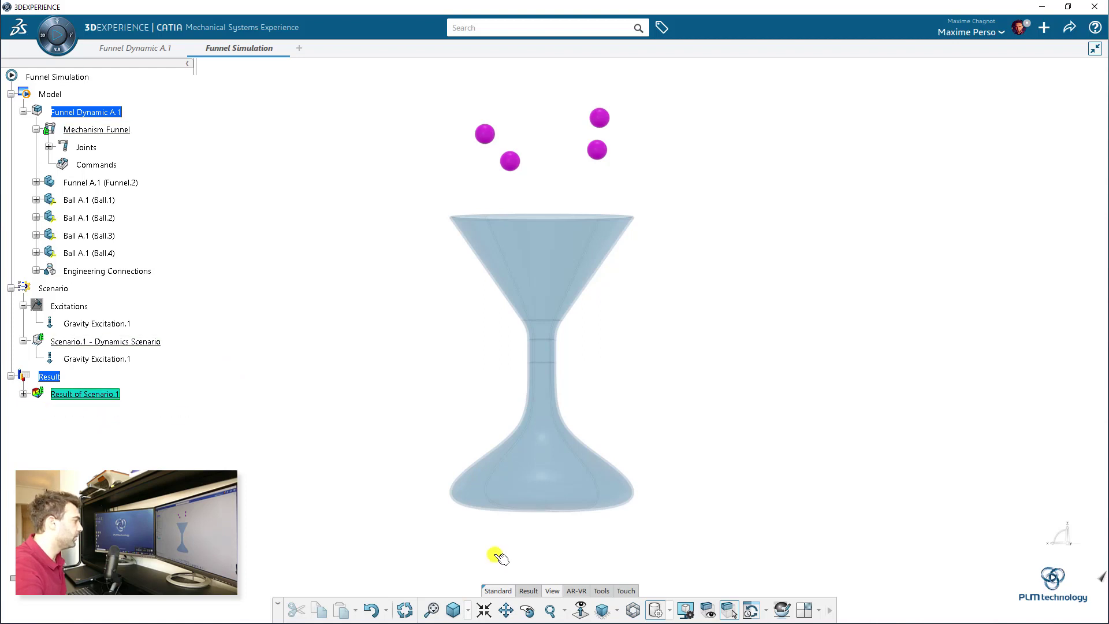
pyautogui.click(528, 591)
pyautogui.click(568, 611)
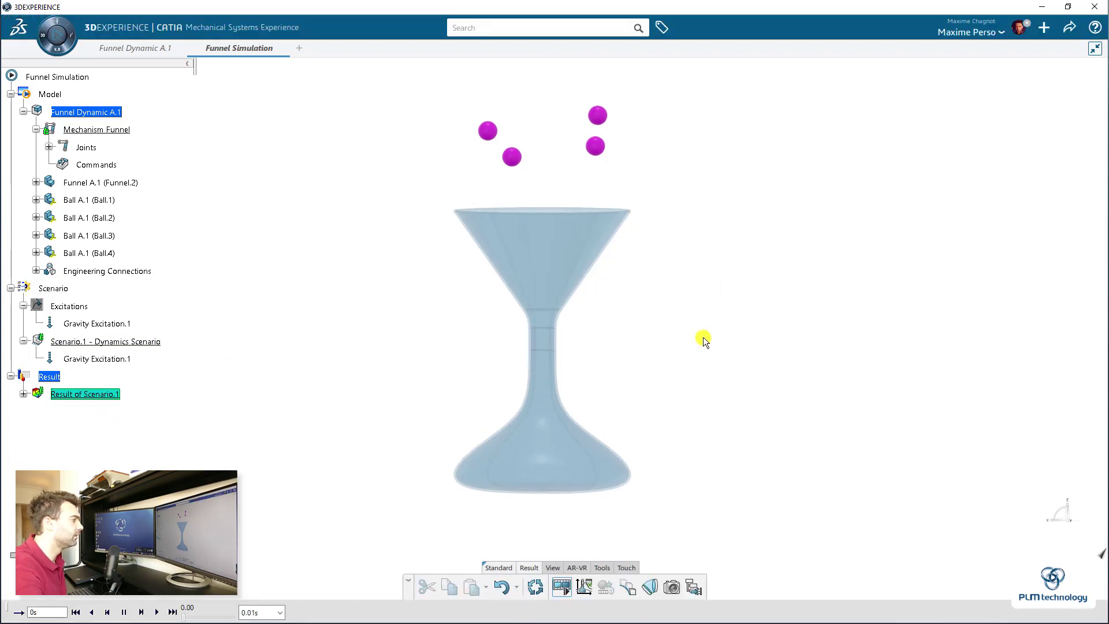
pyautogui.click(156, 612)
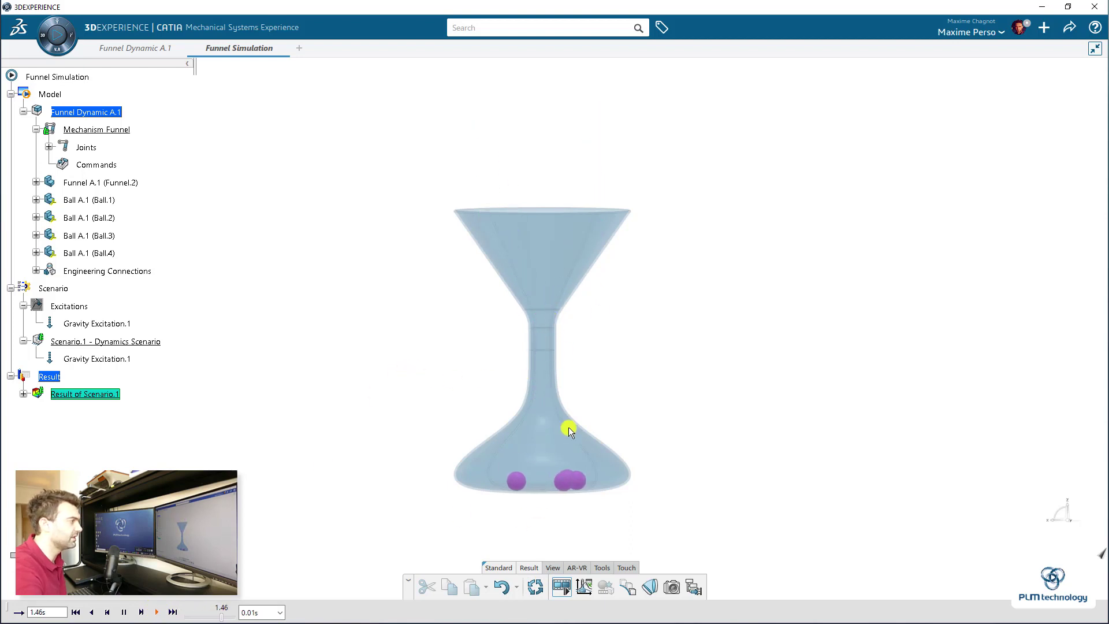
# Step: Examine the settled balls in the funnel's base up close, collapse the scenario node and close the result player
pyautogui.scroll(6, 597, 403)
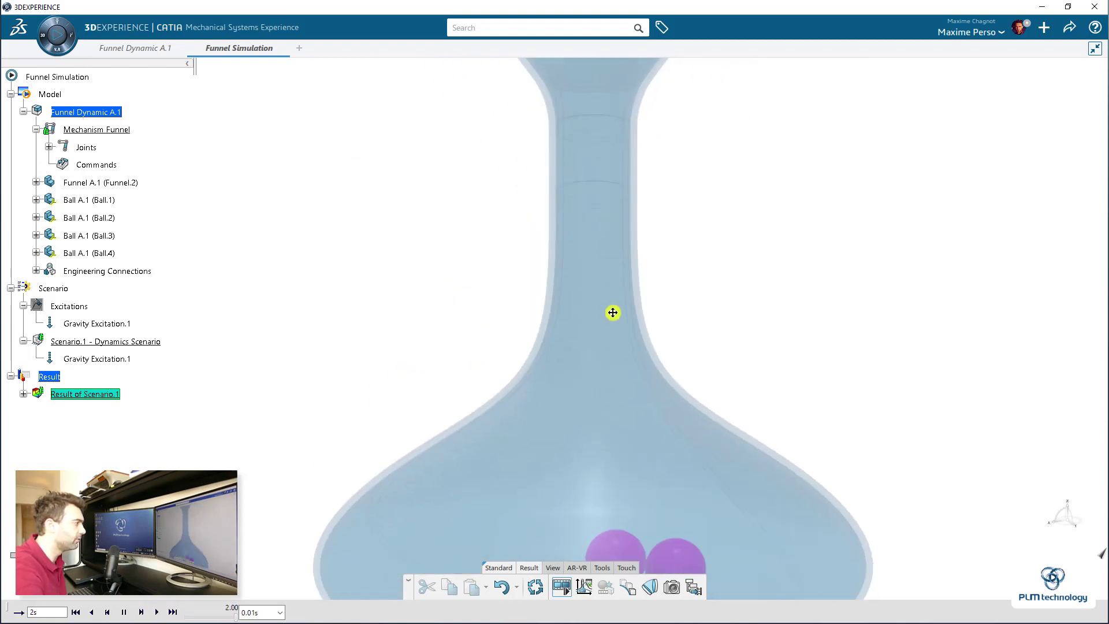
pyautogui.moveTo(810, 312); pyautogui.dragTo(309, 215, button='middle')
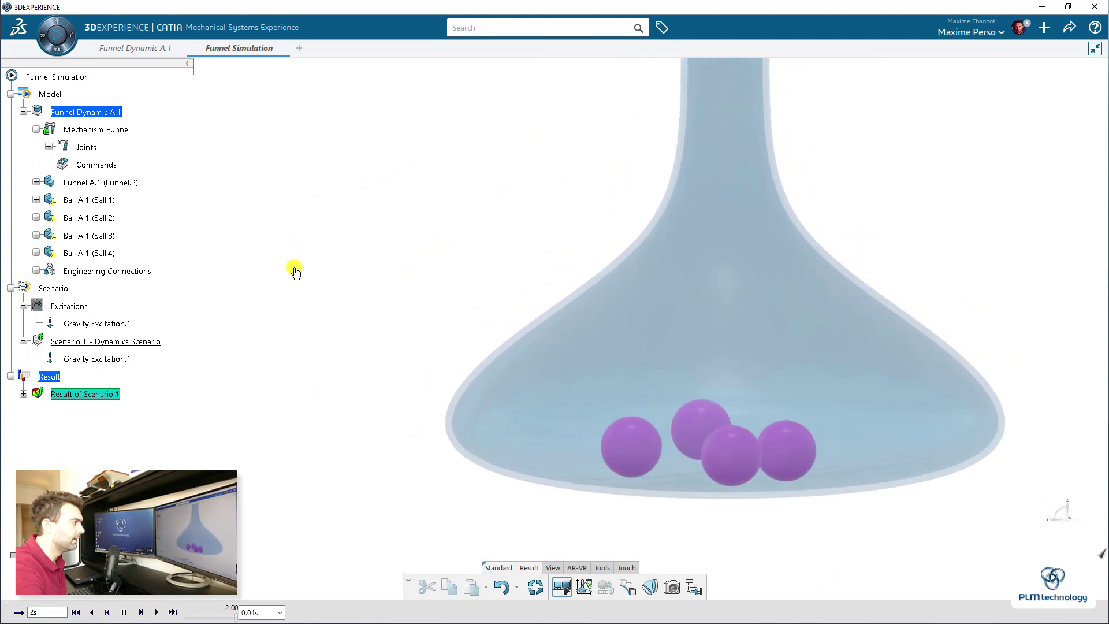
pyautogui.moveTo(669, 296); pyautogui.dragTo(447, 339, button='middle')
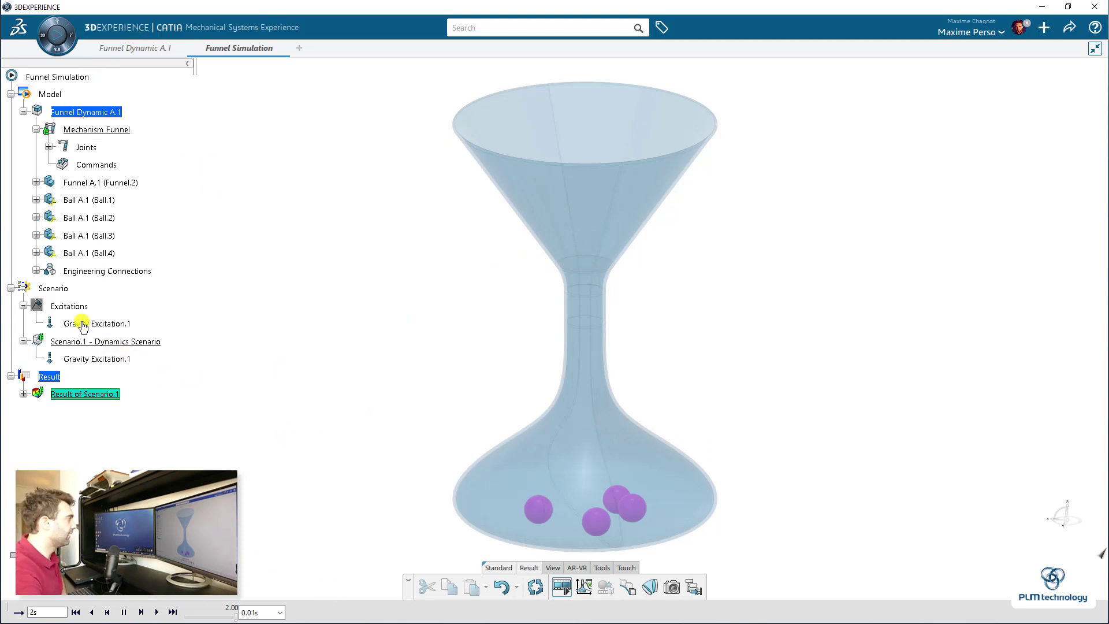
pyautogui.click(76, 345)
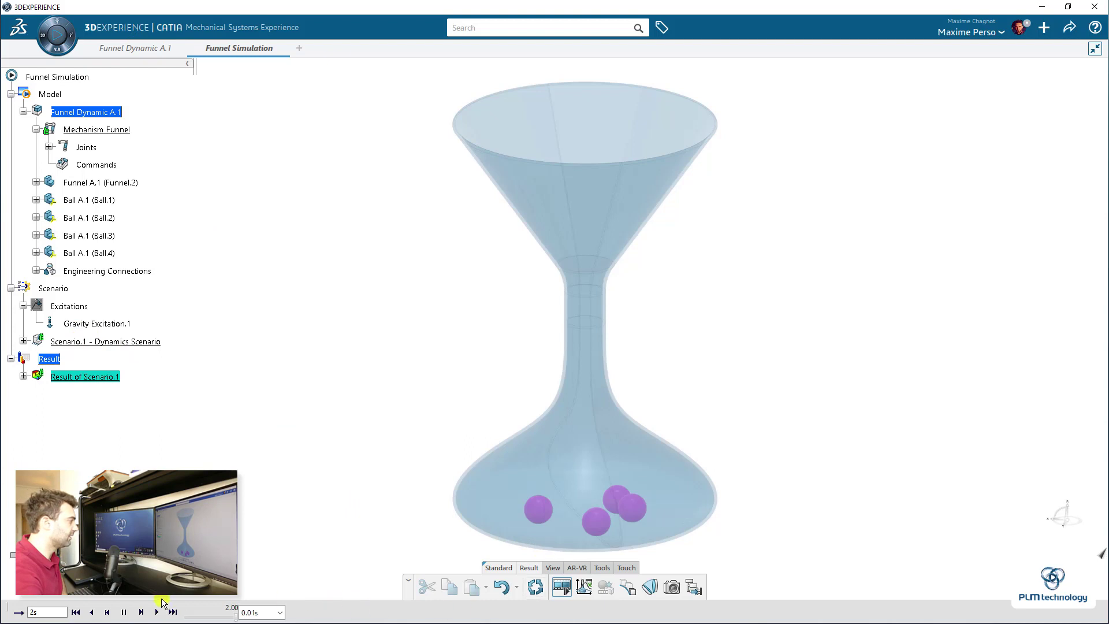
pyautogui.click(569, 581)
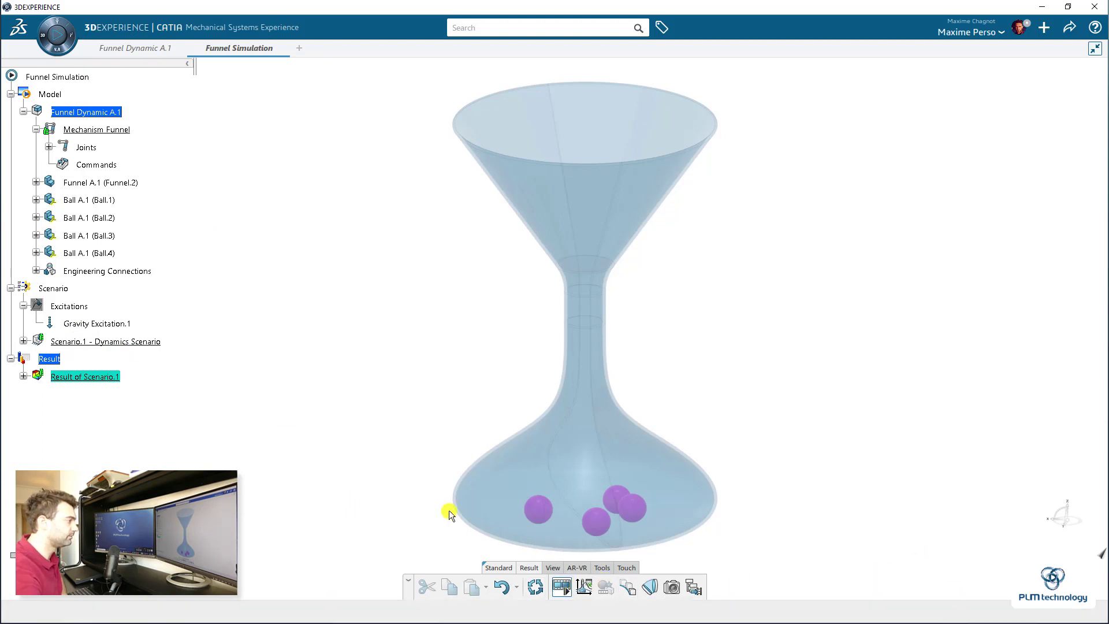
# Step: In Funnel Dynamic A.1, edit Sketch.1 under the funnel's Shaft.1 and set the neck's distance from the axis to 9.5 mm
pyautogui.click(132, 47)
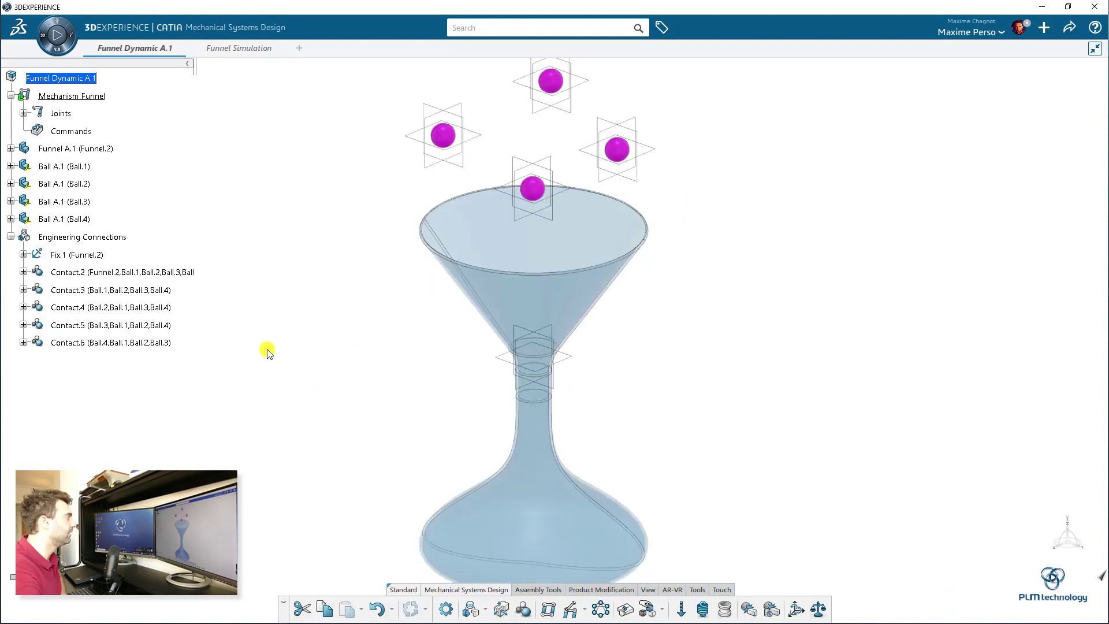
pyautogui.click(10, 148)
pyautogui.click(23, 166)
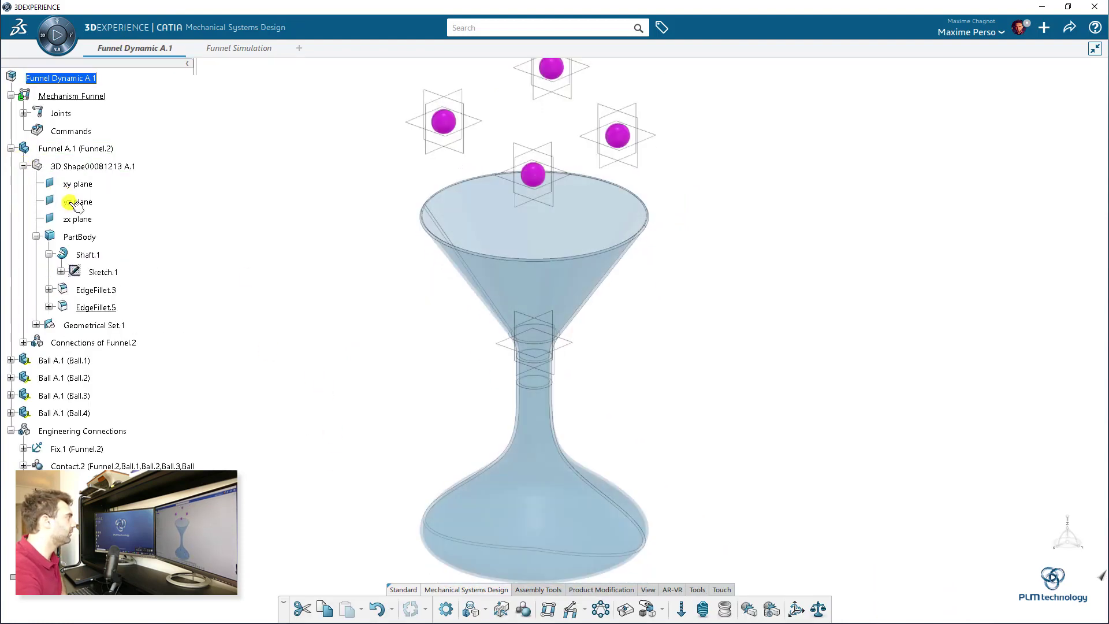
pyautogui.click(105, 273)
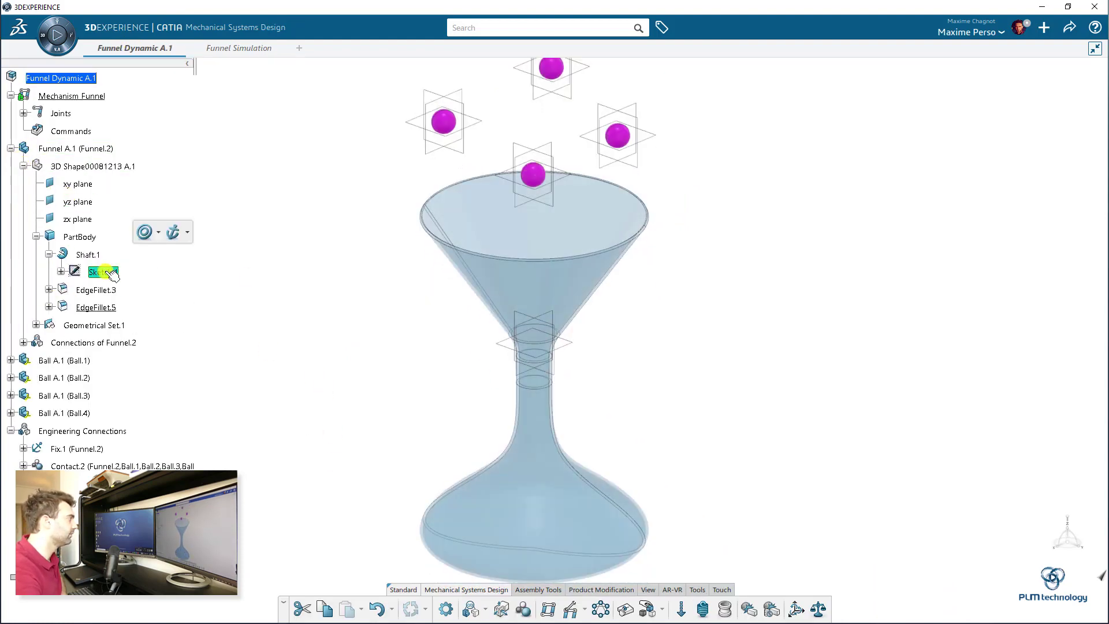
pyautogui.doubleClick(109, 273)
pyautogui.doubleClick(550, 246)
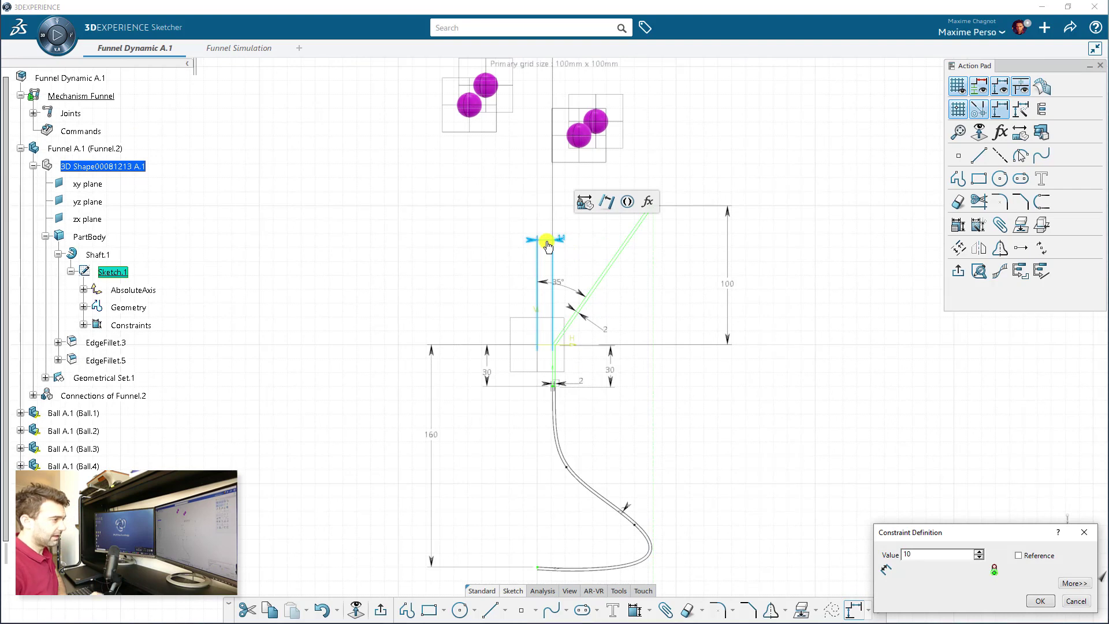
pyautogui.write('10')
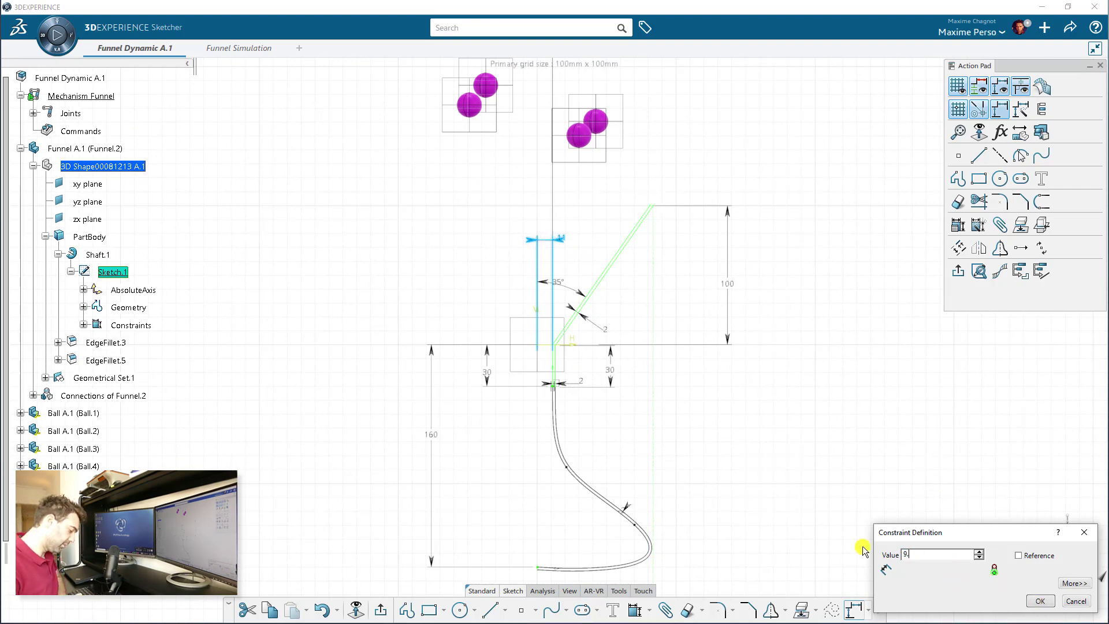
pyautogui.click(1038, 602)
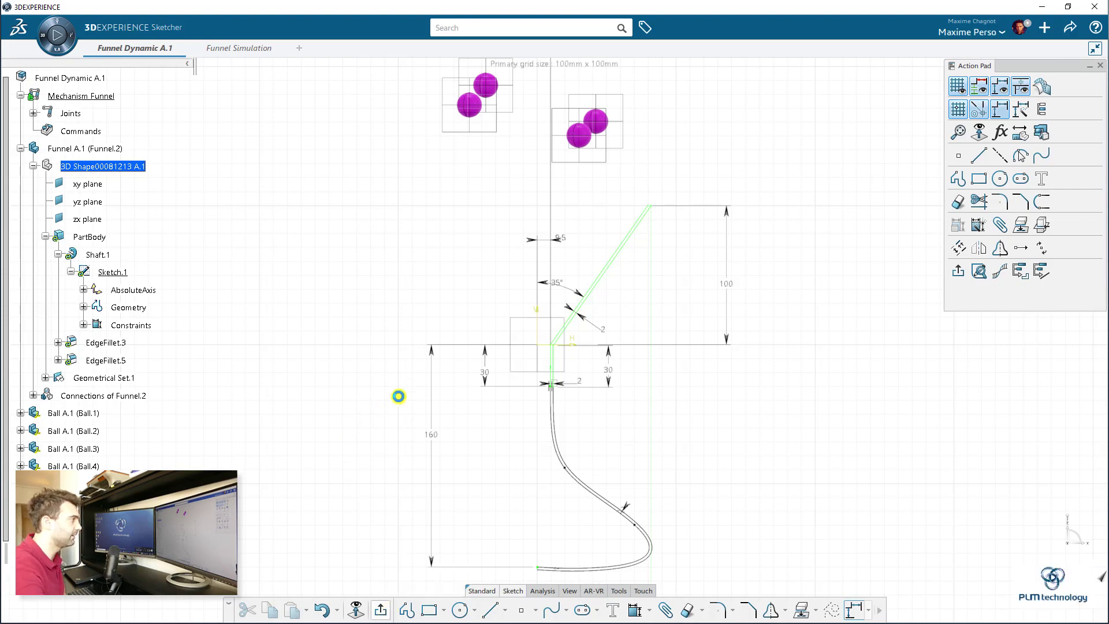
# Step: Return to Funnel Simulation, update the model, recompute the results of Scenario.1 and dismiss the incident diagnosis
pyautogui.moveTo(219, 49)
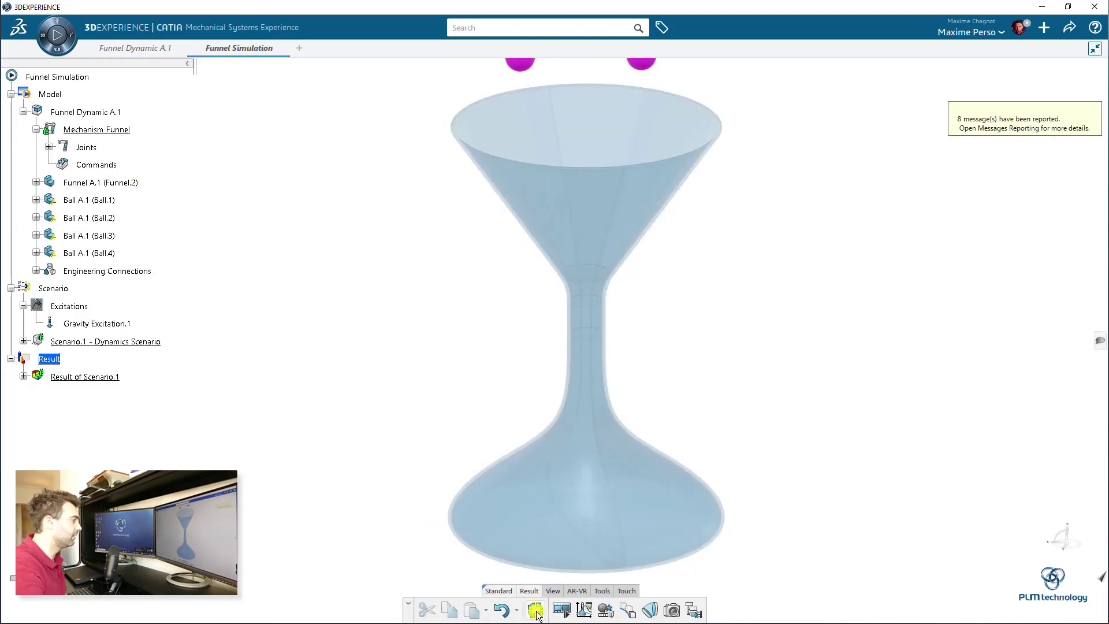
pyautogui.click(75, 341)
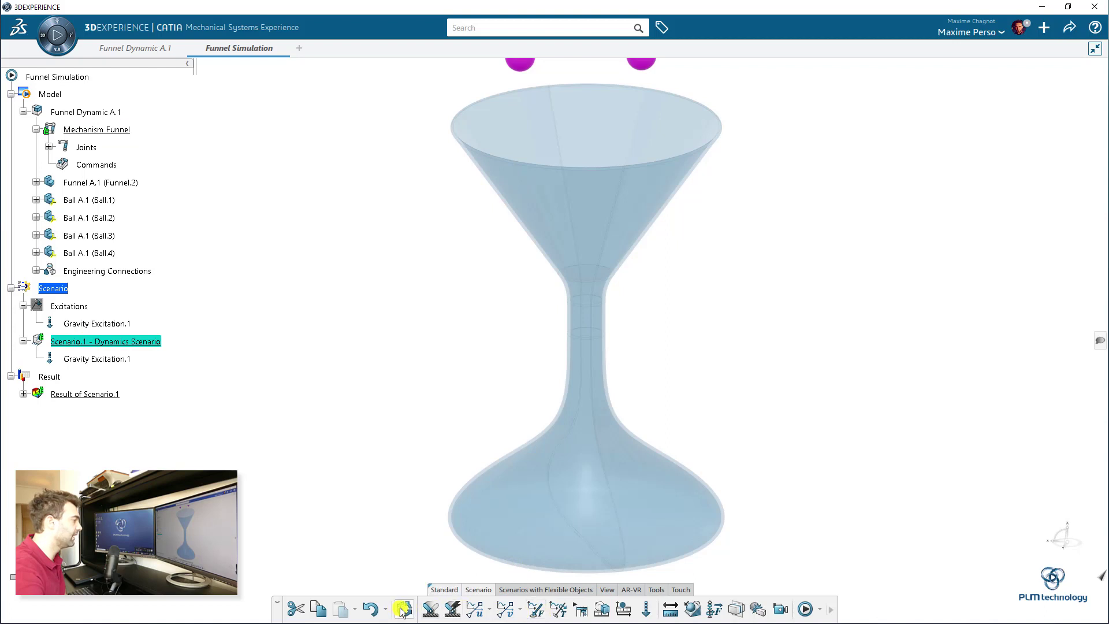
pyautogui.click(398, 610)
pyautogui.click(806, 609)
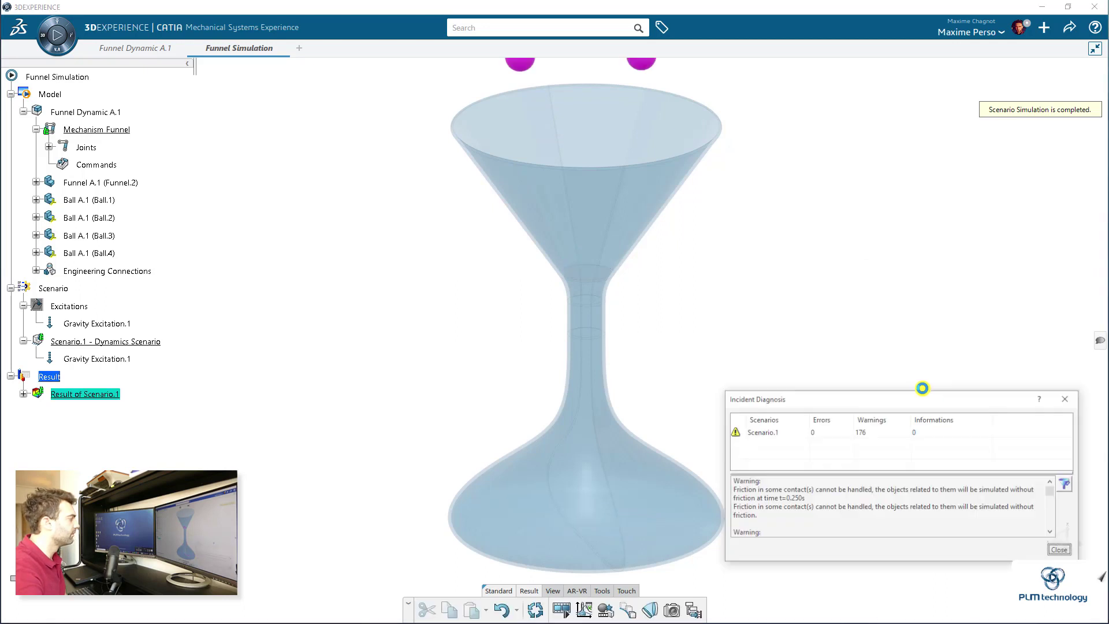
pyautogui.click(1057, 549)
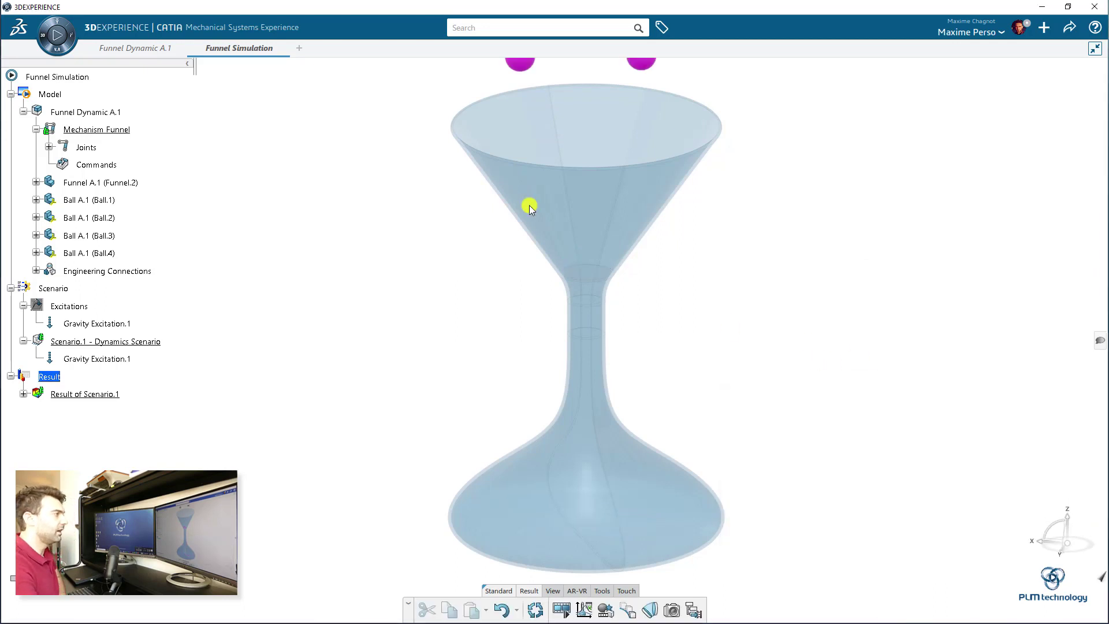
# Step: Play back the Result of Scenario.1, rewind it and replay it at x 0.1, a step of 0.001 s, then close the player
pyautogui.doubleClick(75, 395)
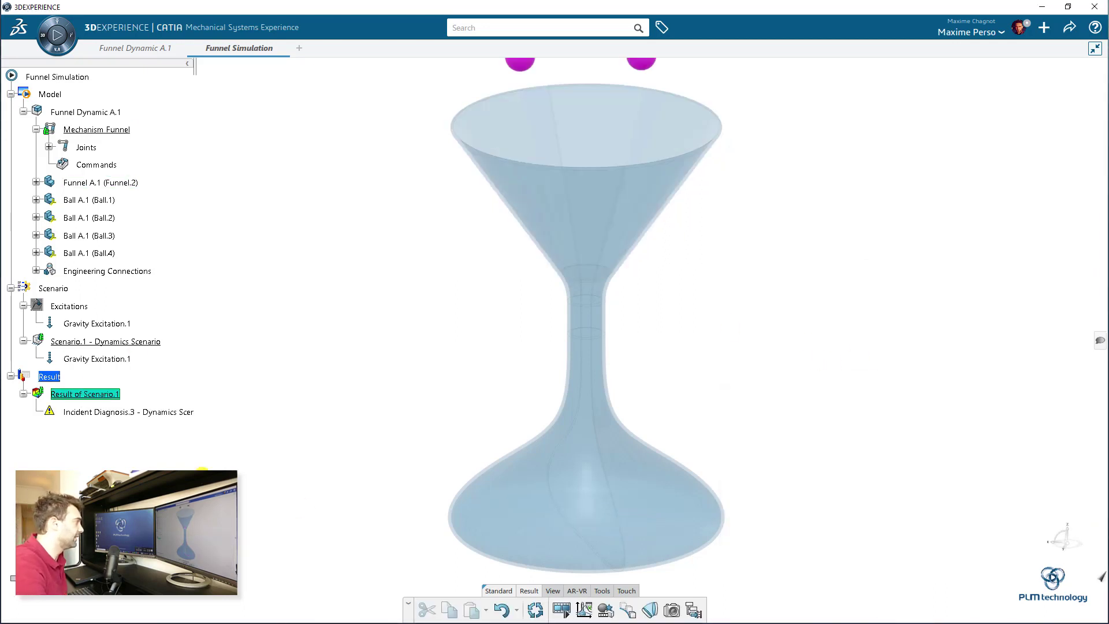
pyautogui.click(559, 610)
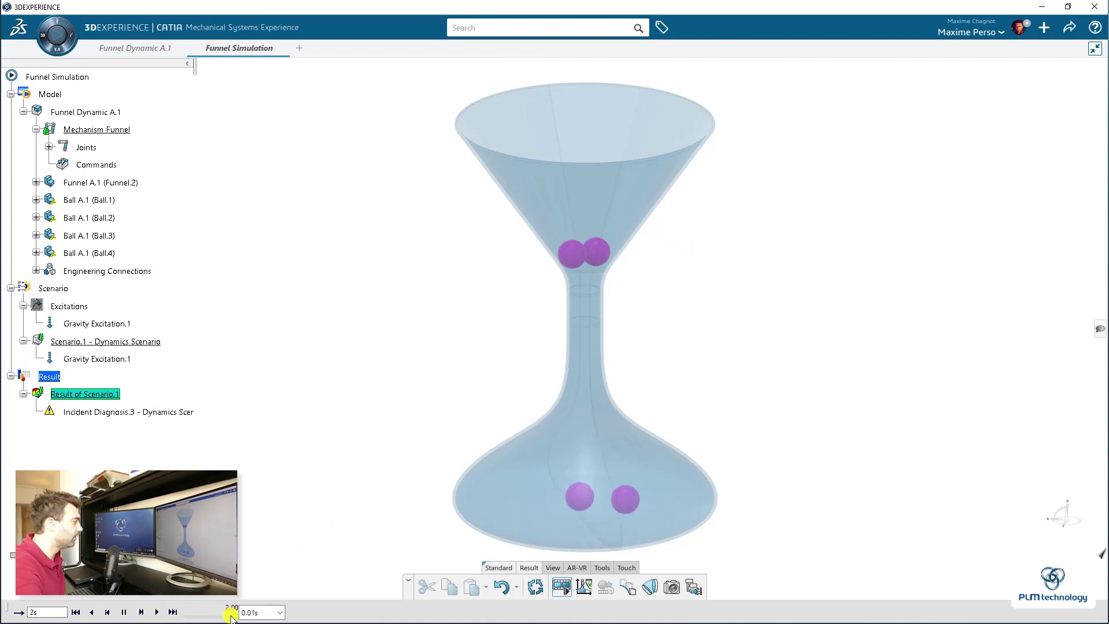
pyautogui.moveTo(237, 617); pyautogui.dragTo(184, 616)
pyautogui.click(284, 612)
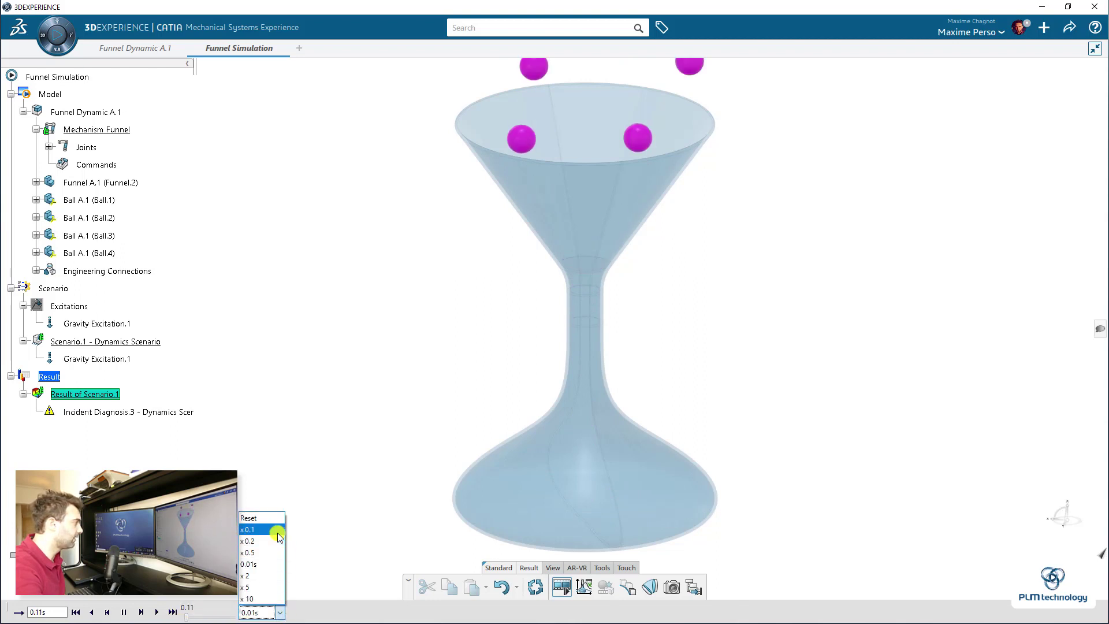
pyautogui.click(260, 565)
pyautogui.click(153, 611)
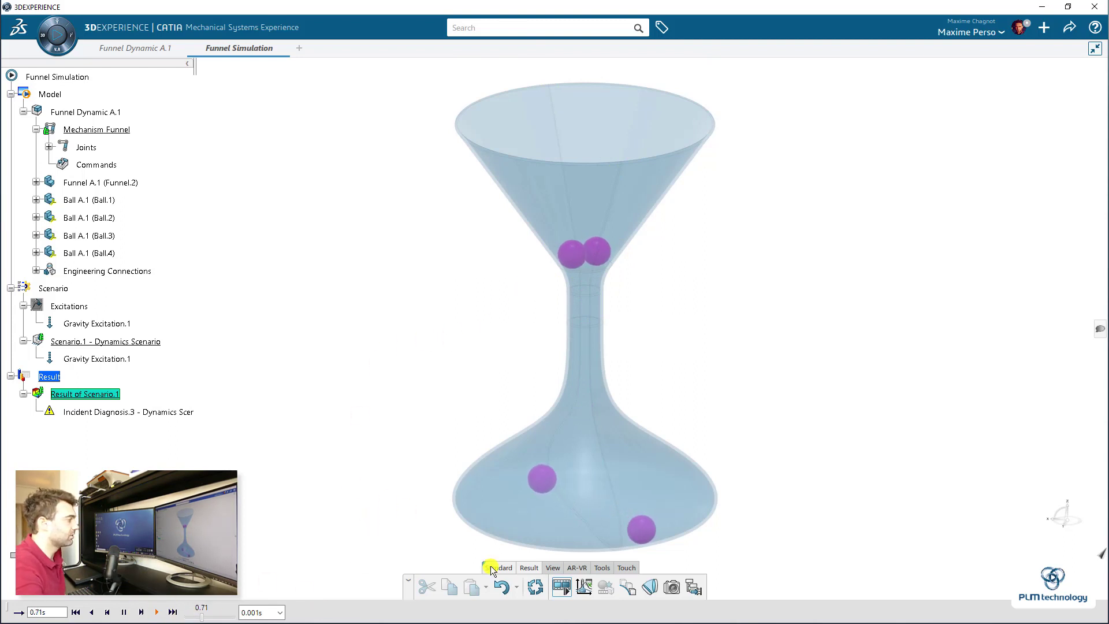
pyautogui.click(560, 588)
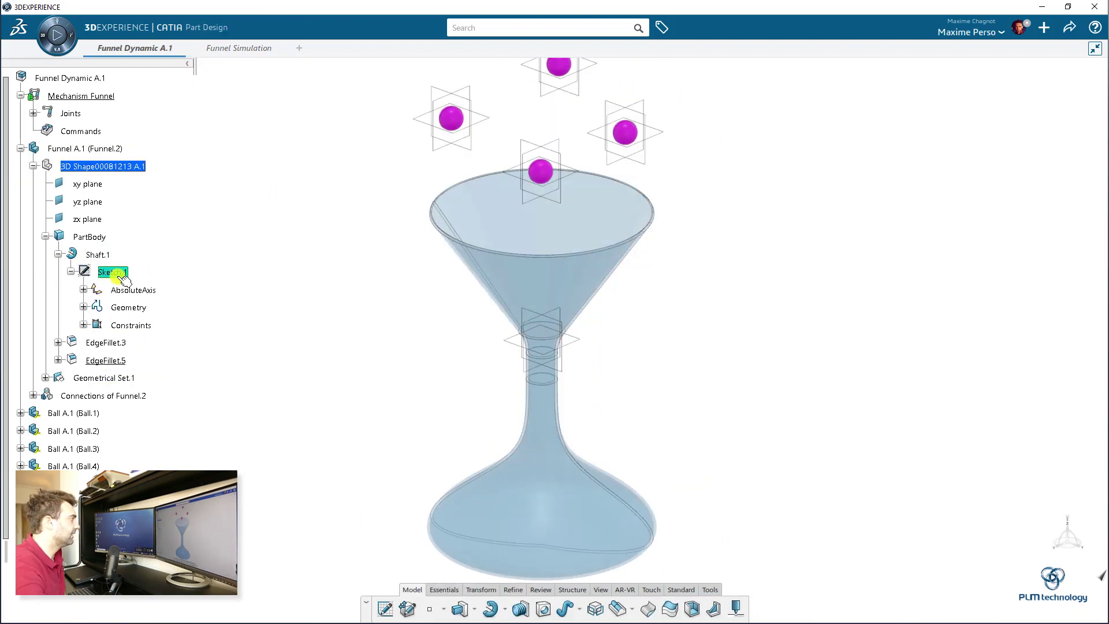
# Step: Reopen the funnel's Sketch.1 in Funnel Dynamic A.1 and set the neck's distance from the axis to 13 mm
pyautogui.doubleClick(120, 272)
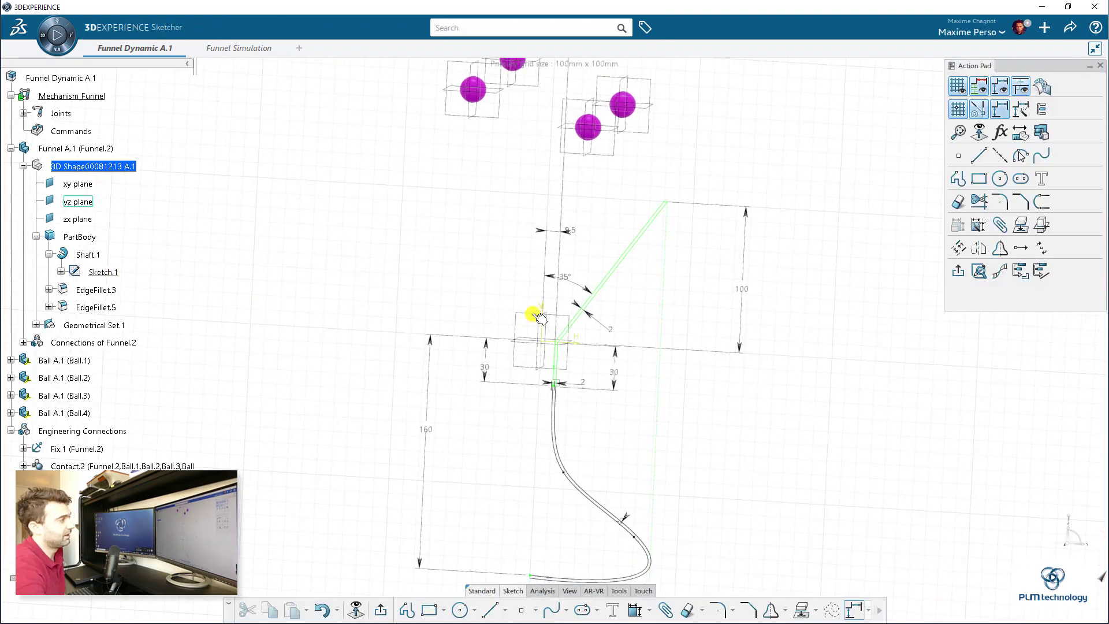
pyautogui.doubleClick(548, 242)
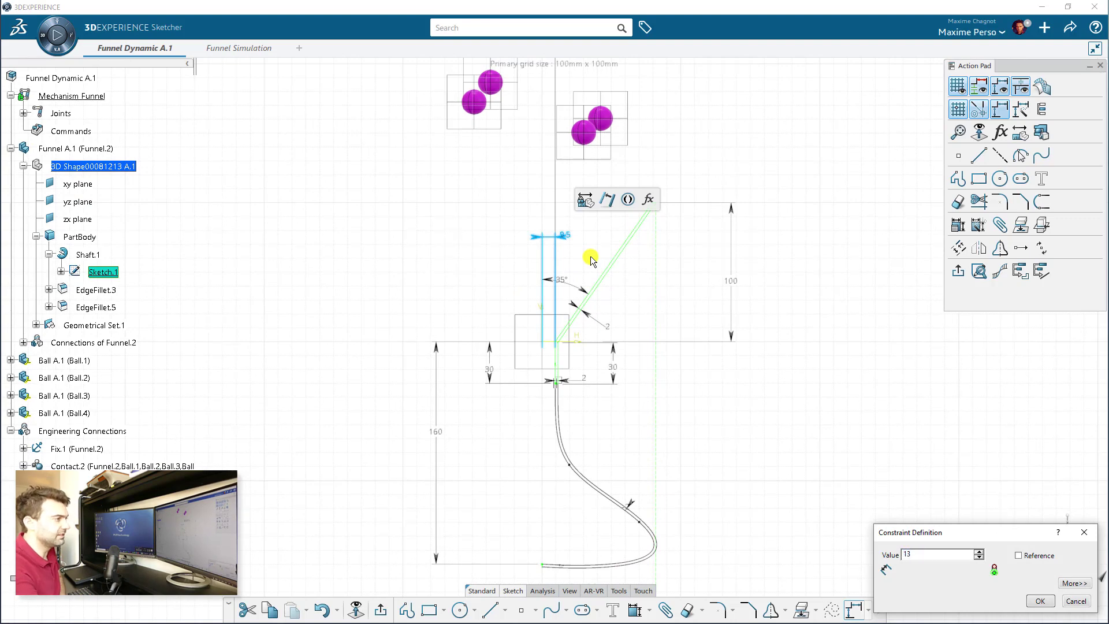
pyautogui.click(1043, 600)
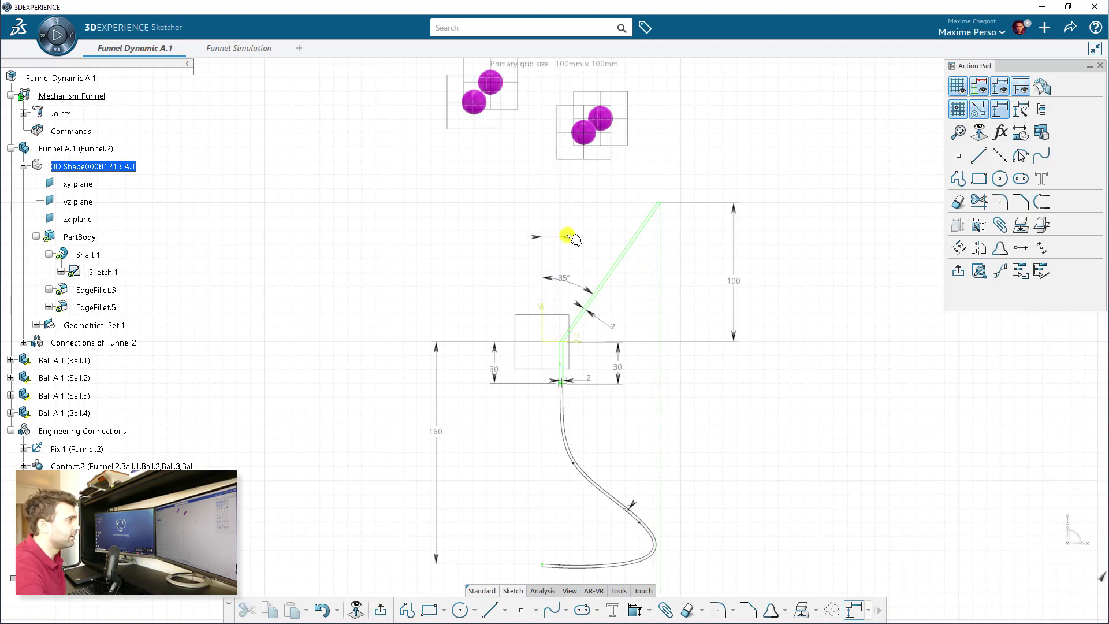
# Step: Set the funnel neck's distance from the axis to 14 mm, leave the sketch and return to Funnel Simulation
pyautogui.doubleClick(545, 237)
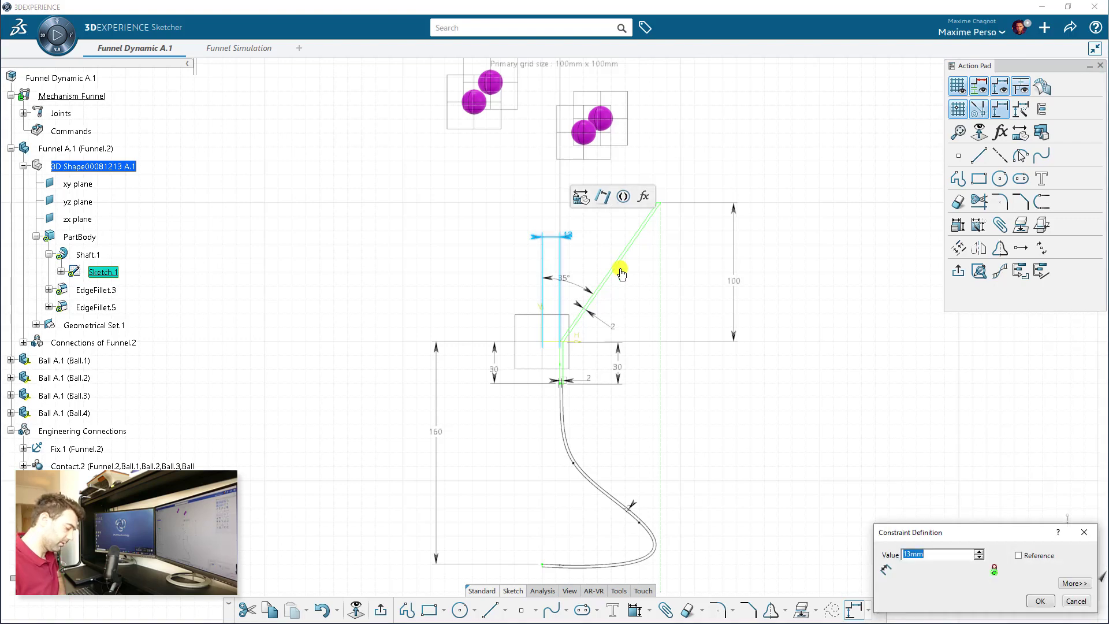
pyautogui.write('14')
pyautogui.press('Return')
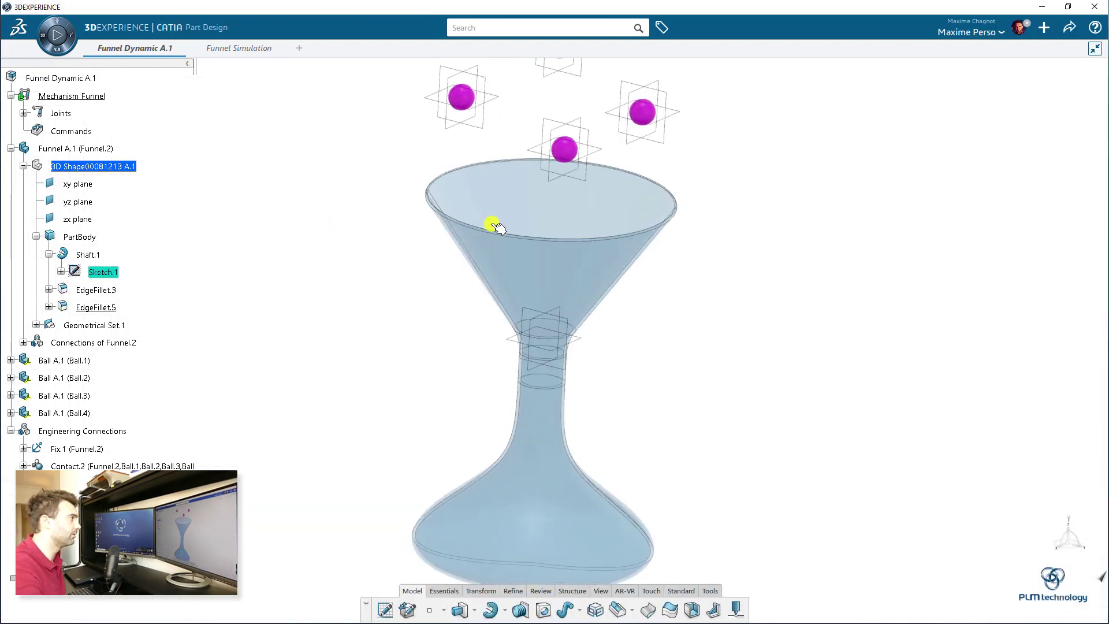
pyautogui.moveTo(660, 271); pyautogui.dragTo(376, 305, button='middle')
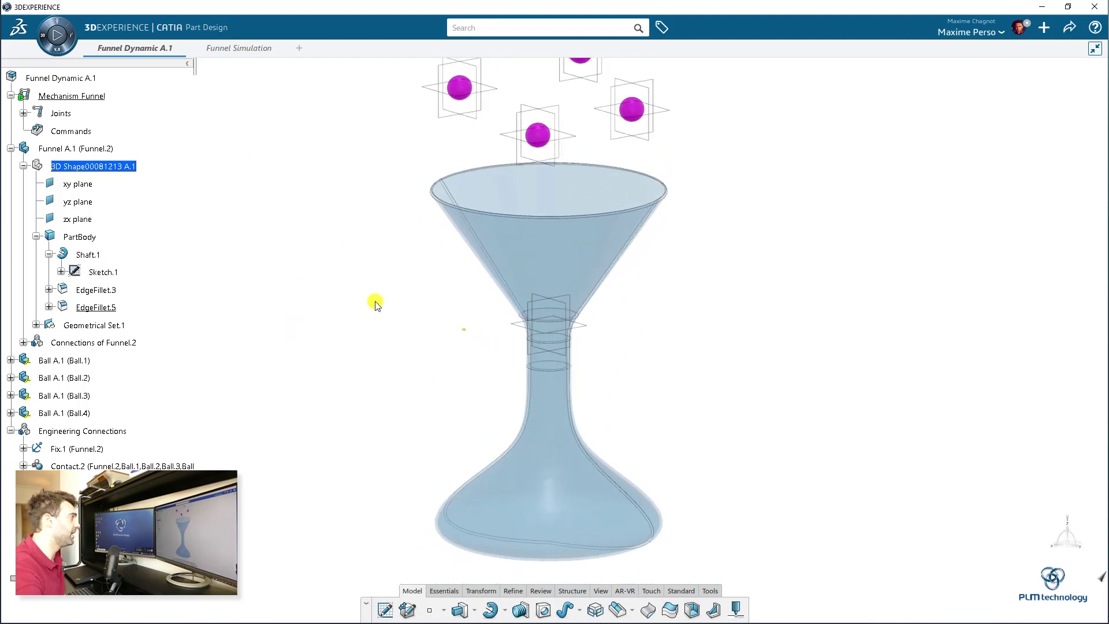
pyautogui.click(240, 48)
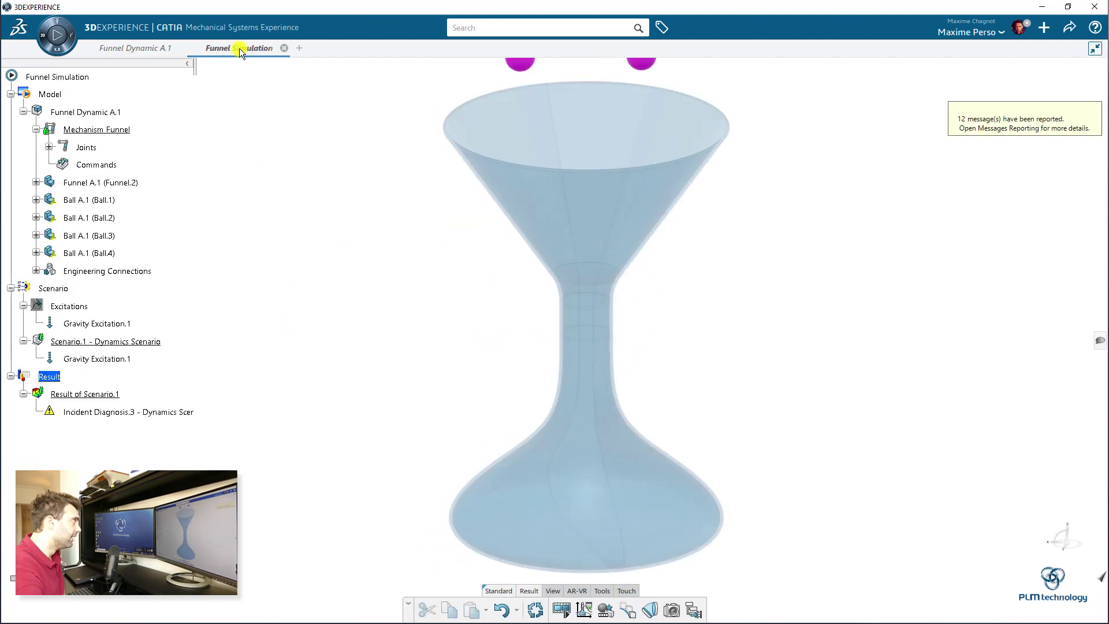
# Step: Review the probes and the simulation and solver parameters of Scenario.1
pyautogui.click(99, 341)
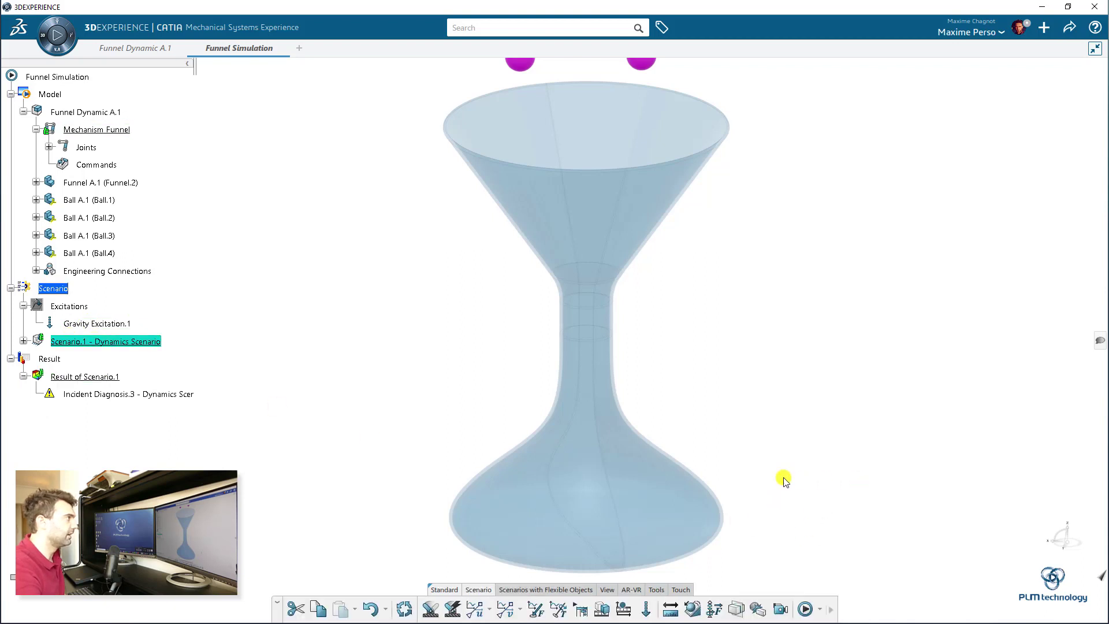
pyautogui.doubleClick(102, 343)
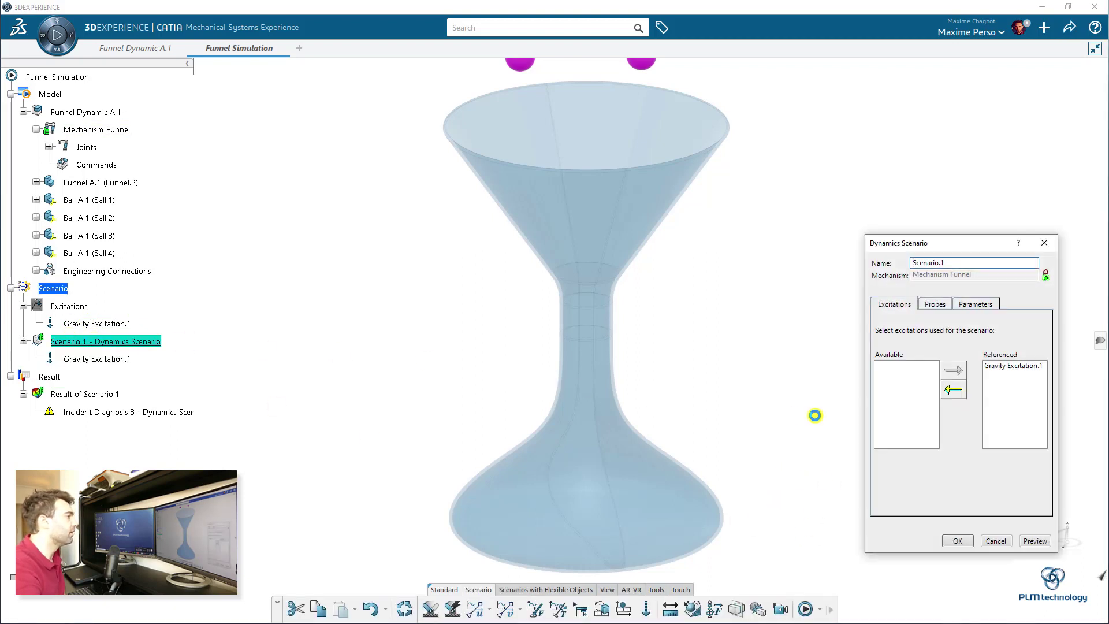
pyautogui.click(975, 304)
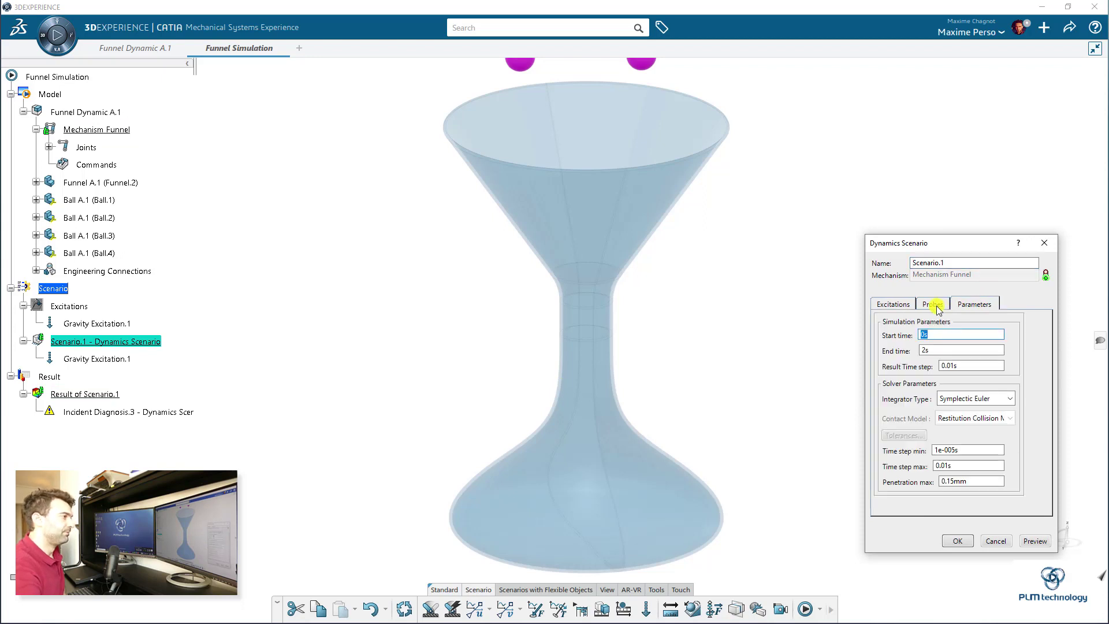
pyautogui.click(937, 309)
pyautogui.click(975, 305)
pyautogui.press('Tab')
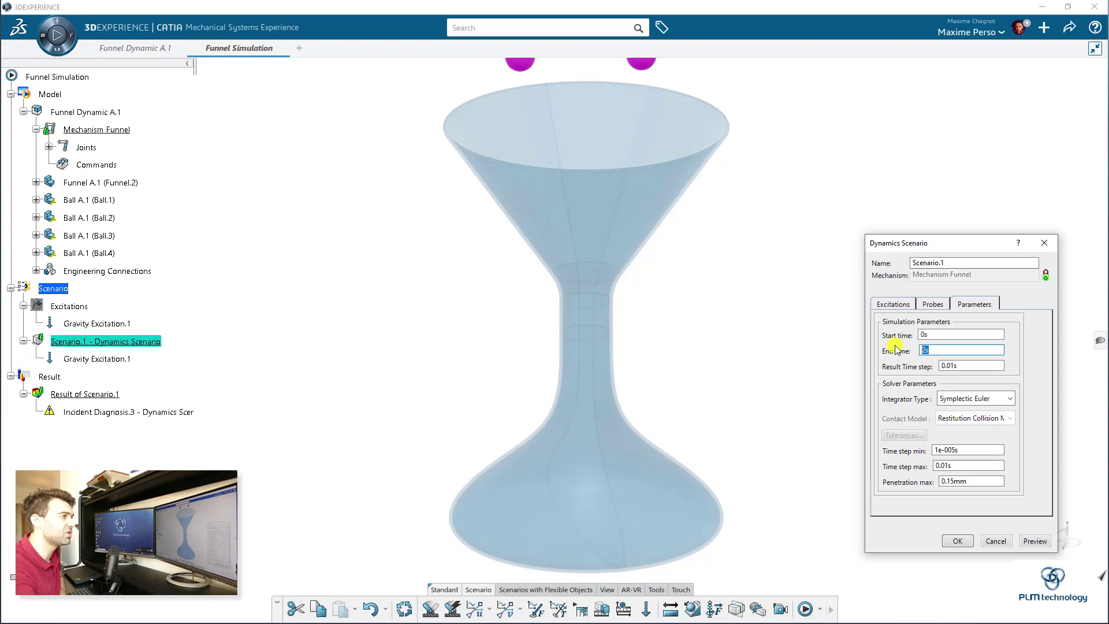
pyautogui.moveTo(955, 349); pyautogui.dragTo(904, 352)
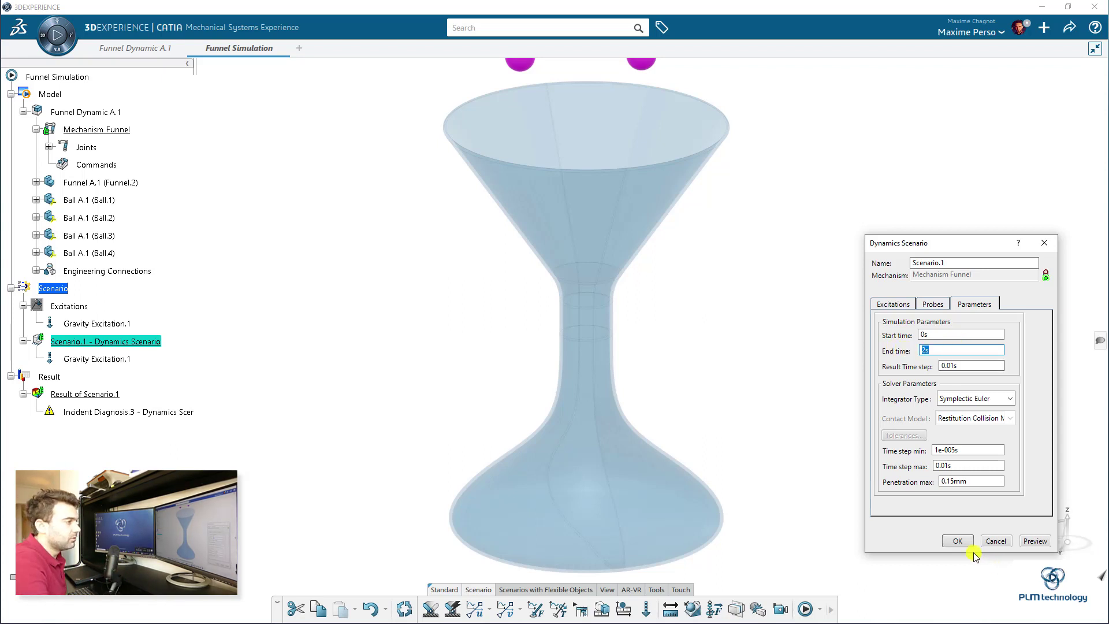
pyautogui.click(956, 540)
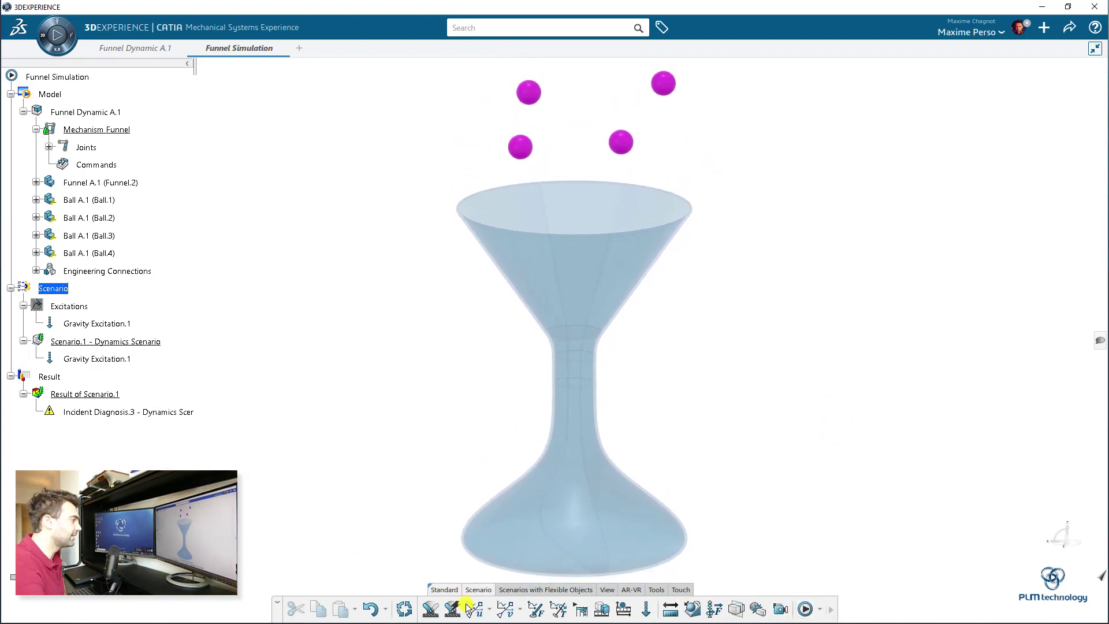
# Step: Set the end time of Scenario.1 to 1 s and compute its results
pyautogui.doubleClick(114, 342)
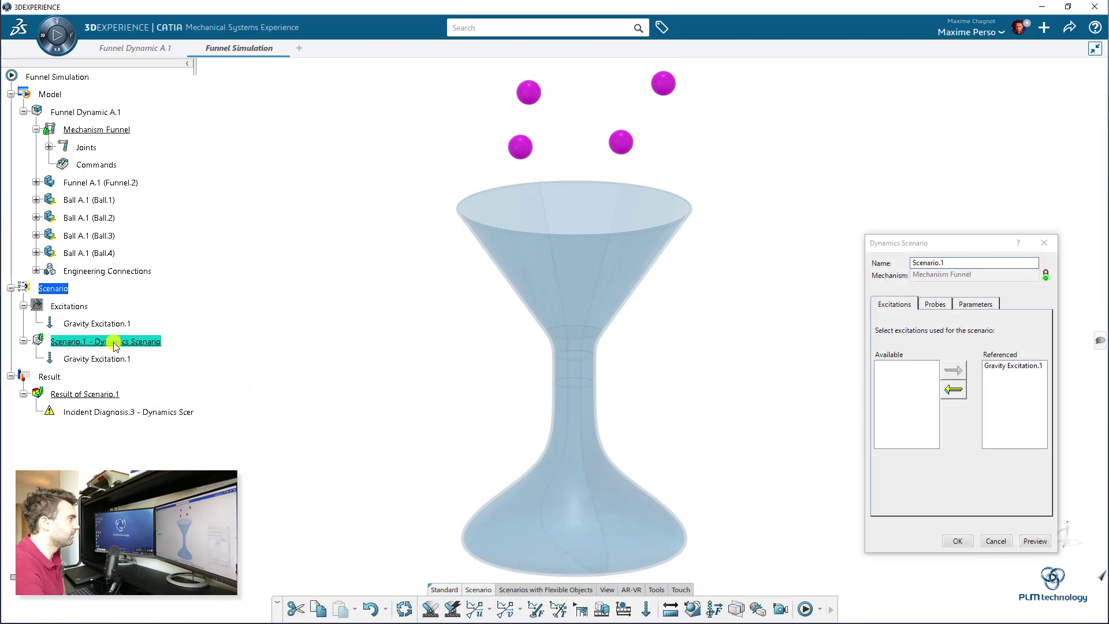
pyautogui.click(976, 304)
pyautogui.doubleClick(947, 350)
pyautogui.write('1')
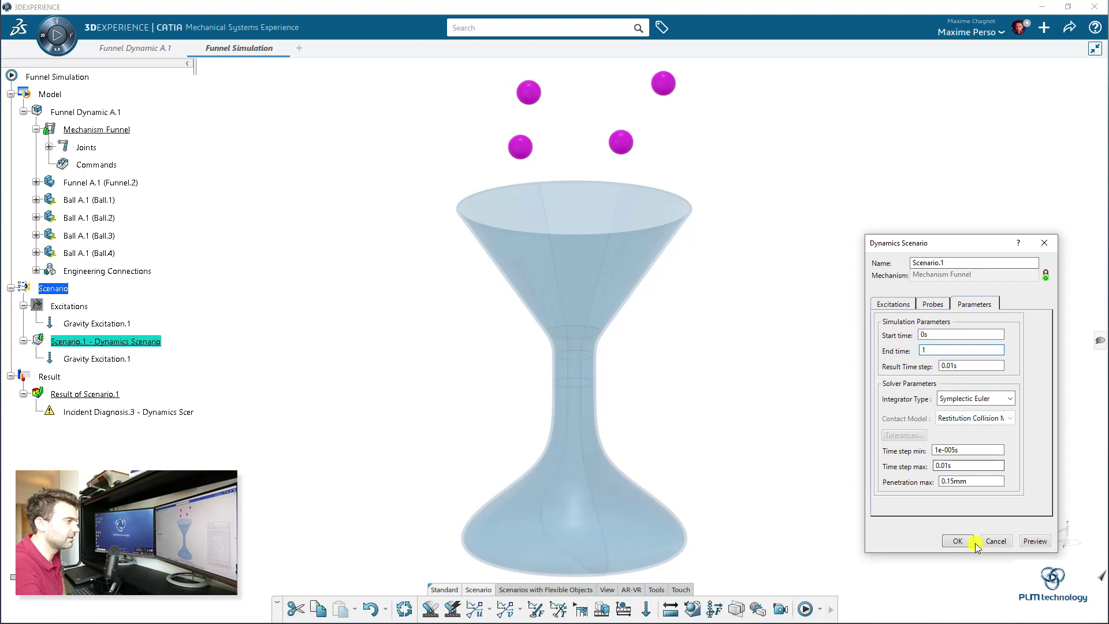
pyautogui.click(958, 541)
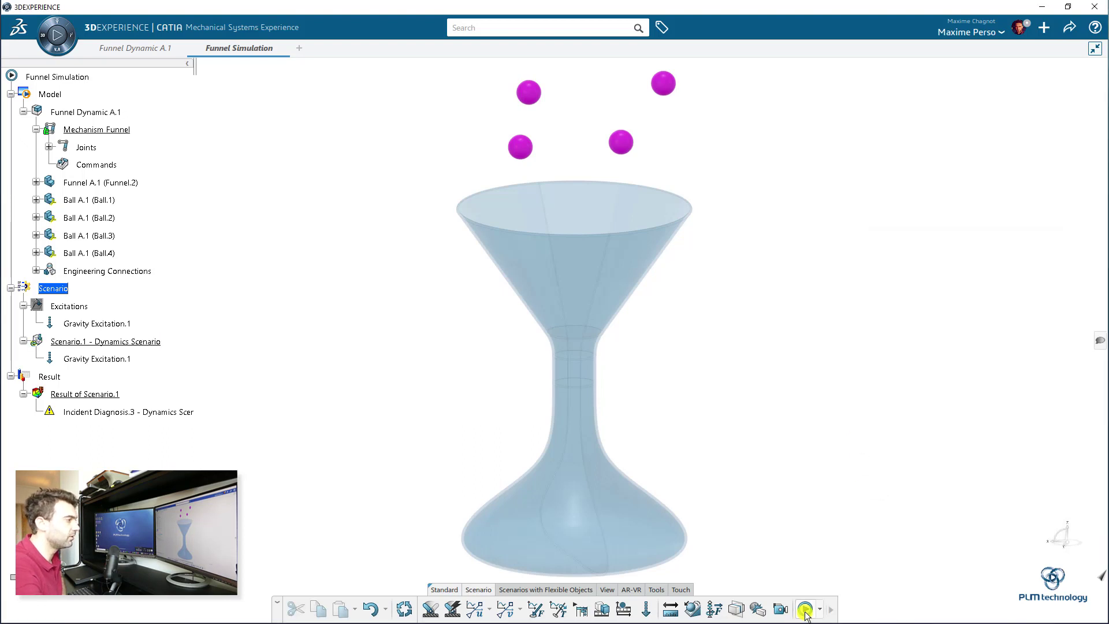
pyautogui.click(806, 611)
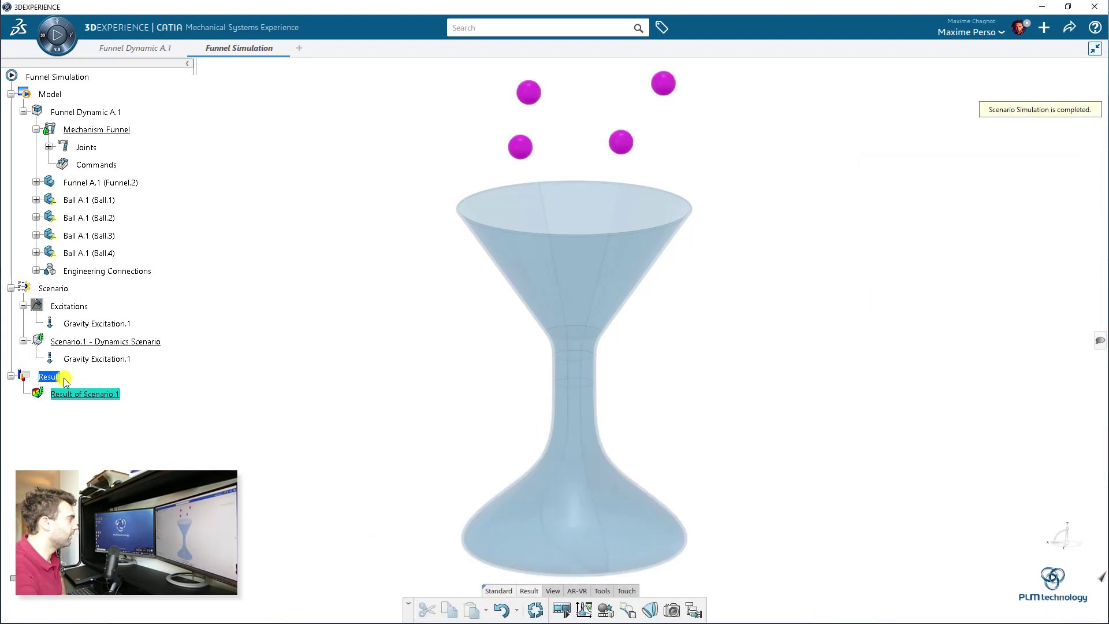
# Step: Play back the Result of Scenario.1 to watch the balls pass through the widened neck, and close the player
pyautogui.click(562, 610)
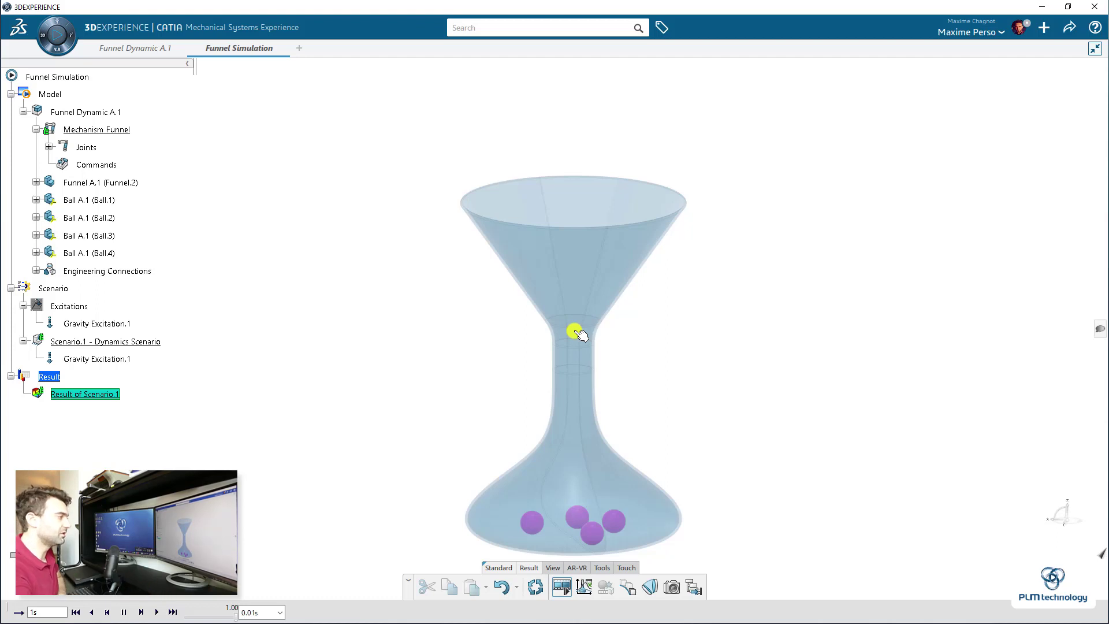
pyautogui.scroll(-3, 435, 439)
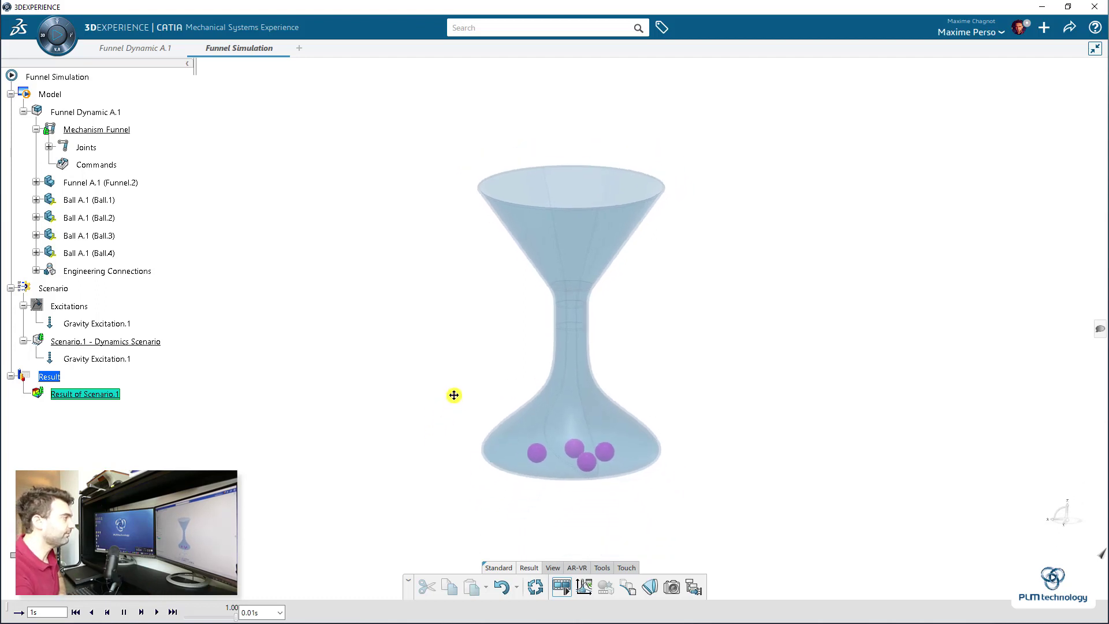
pyautogui.click(556, 588)
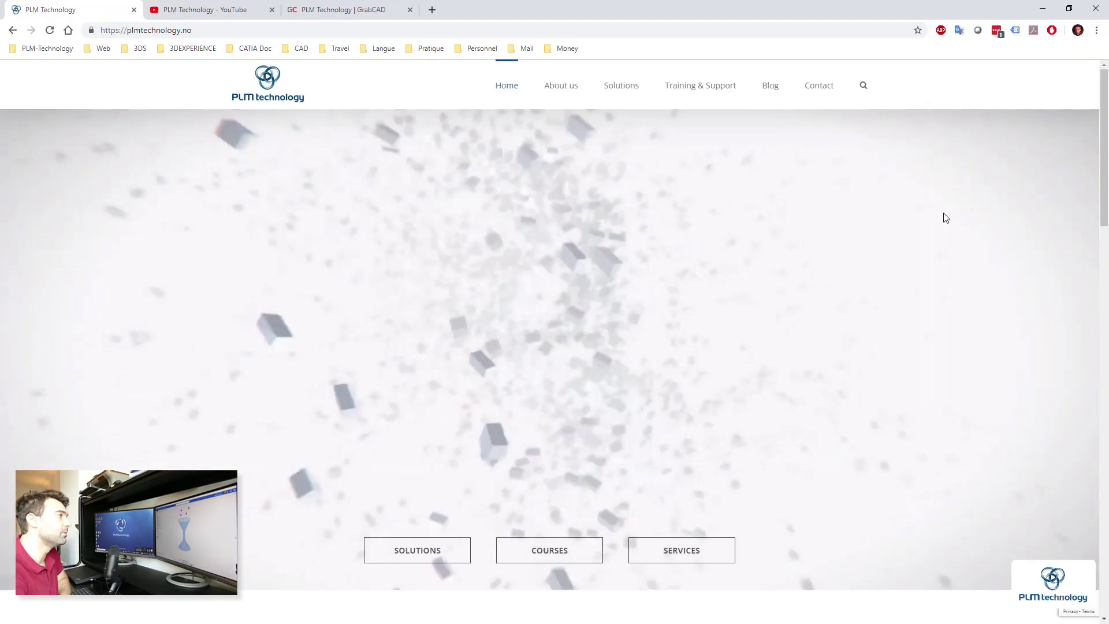
# Step: In the web browser, look through PLM Technology's home, Training & Support and Blog pages and its YouTube channel
pyautogui.scroll(-15, 946, 217)
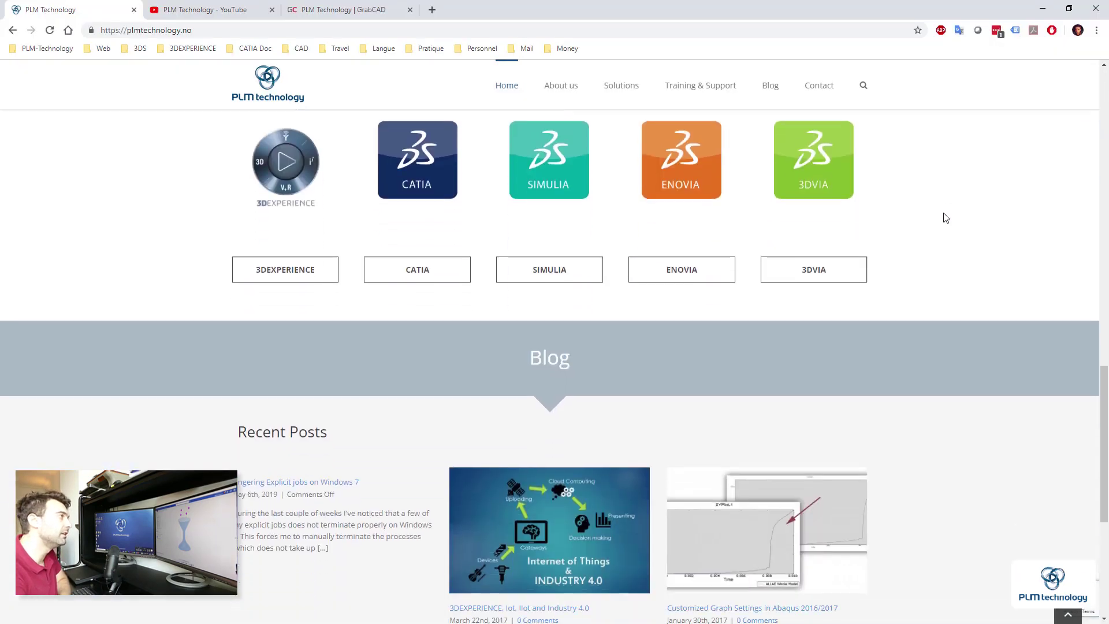
pyautogui.scroll(-3, 946, 217)
pyautogui.moveTo(701, 86)
pyautogui.click(720, 166)
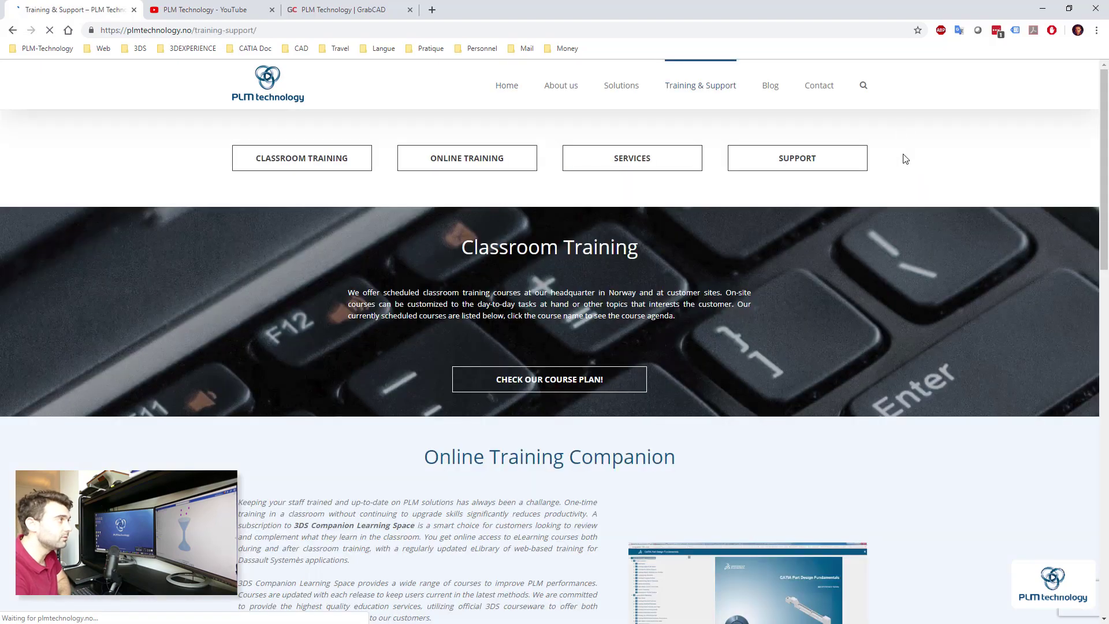
pyautogui.scroll(-10, 904, 165)
pyautogui.click(770, 85)
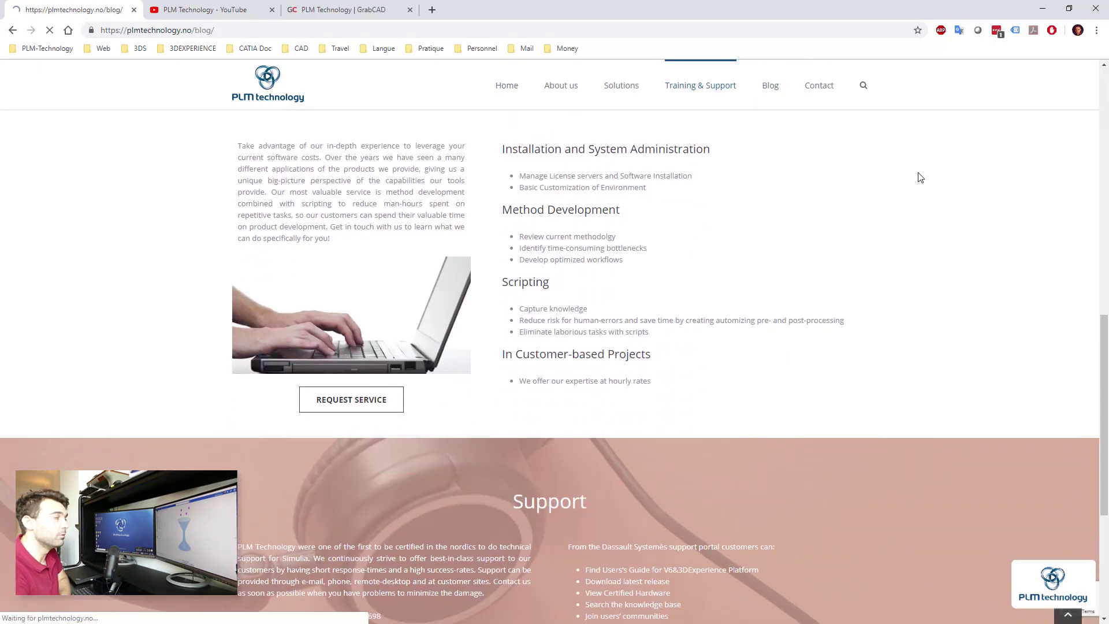
pyautogui.scroll(-15, 949, 182)
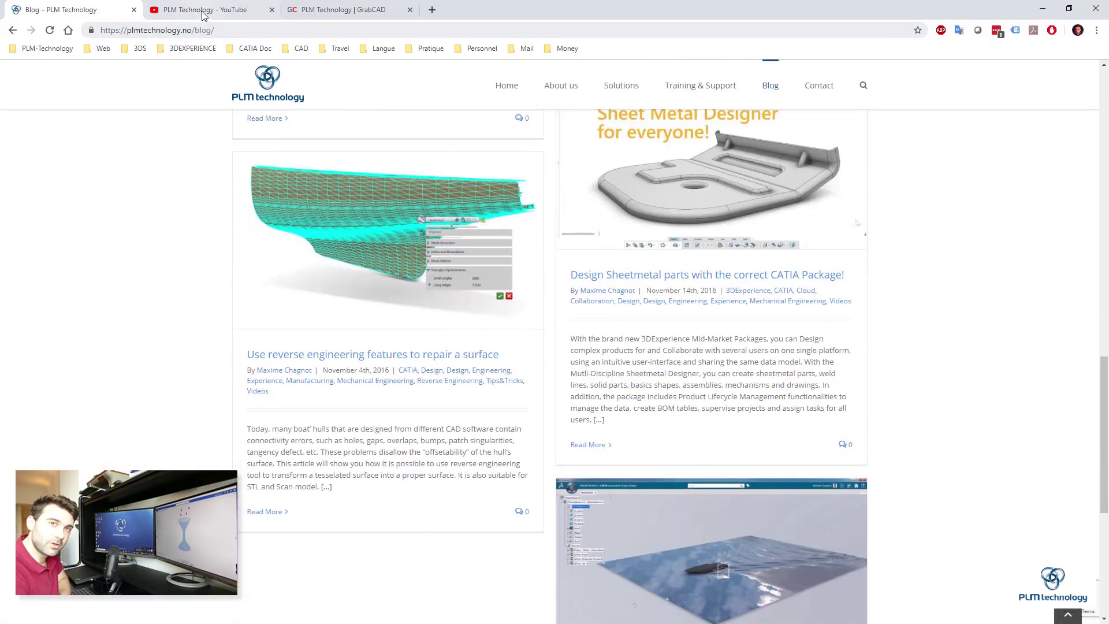
pyautogui.hotkey('ctrl', 'Tab')
pyautogui.scroll(-10, 879, 186)
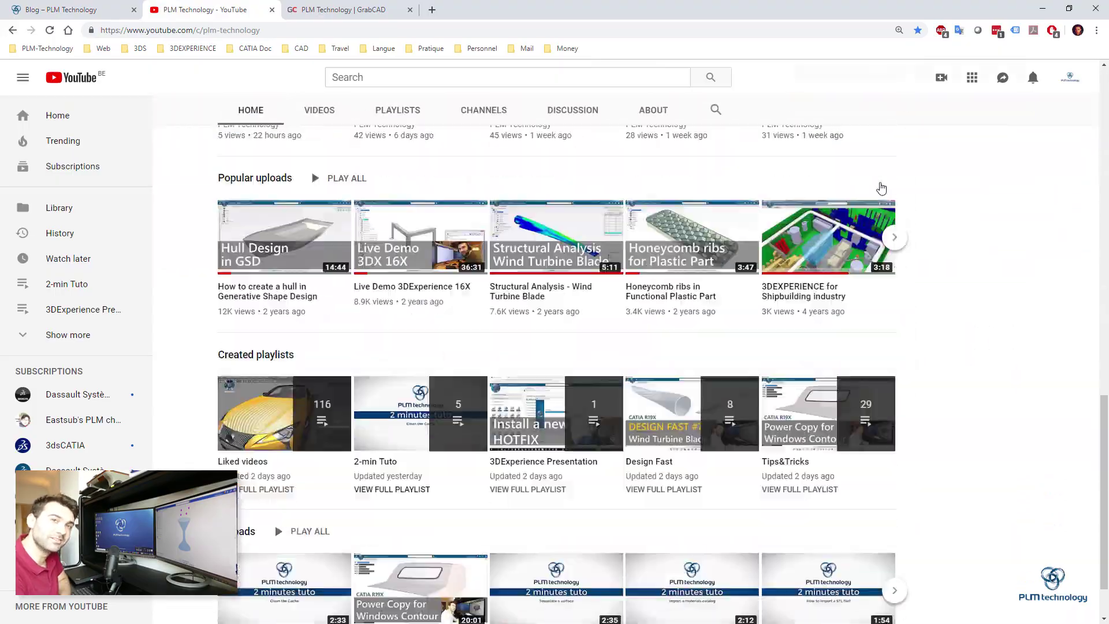